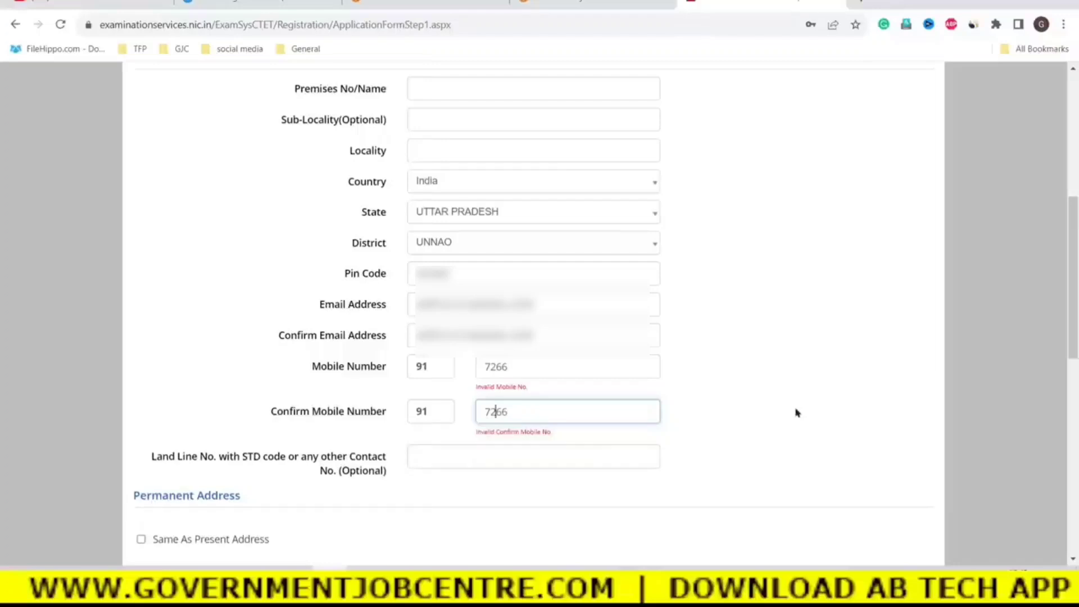
scroll(749, 404, "down", 2)
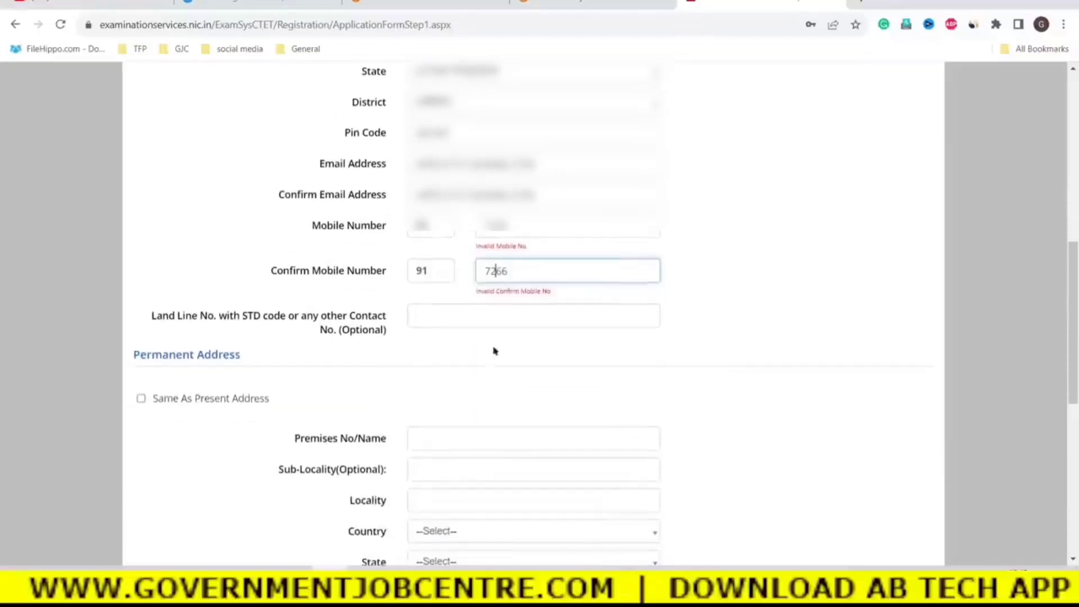
scroll(607, 352, "down", 2)
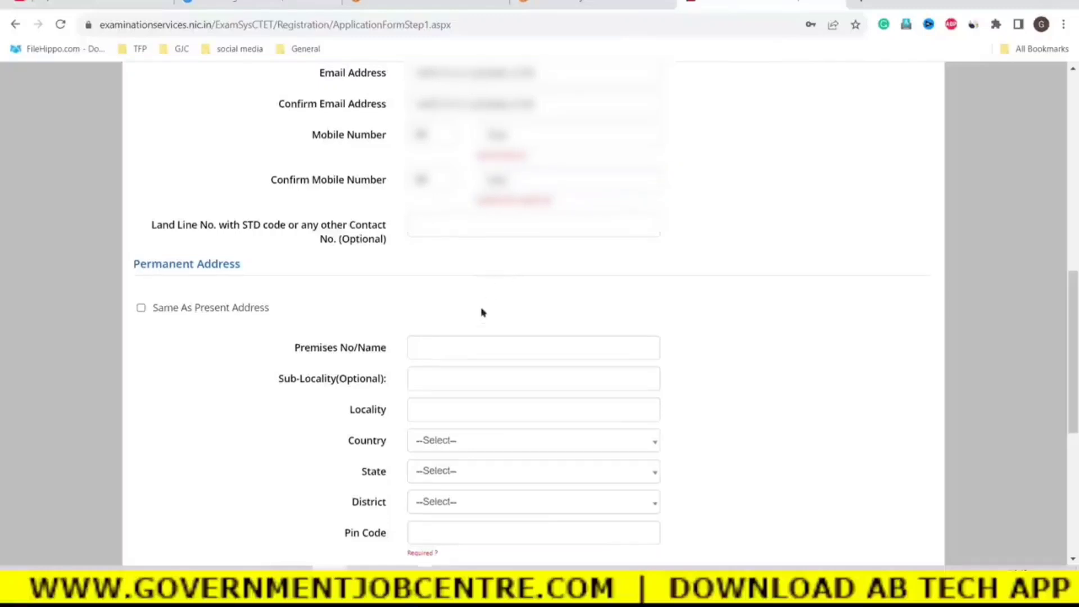
scroll(481, 310, "up", 5)
scroll(474, 258, "down", 6)
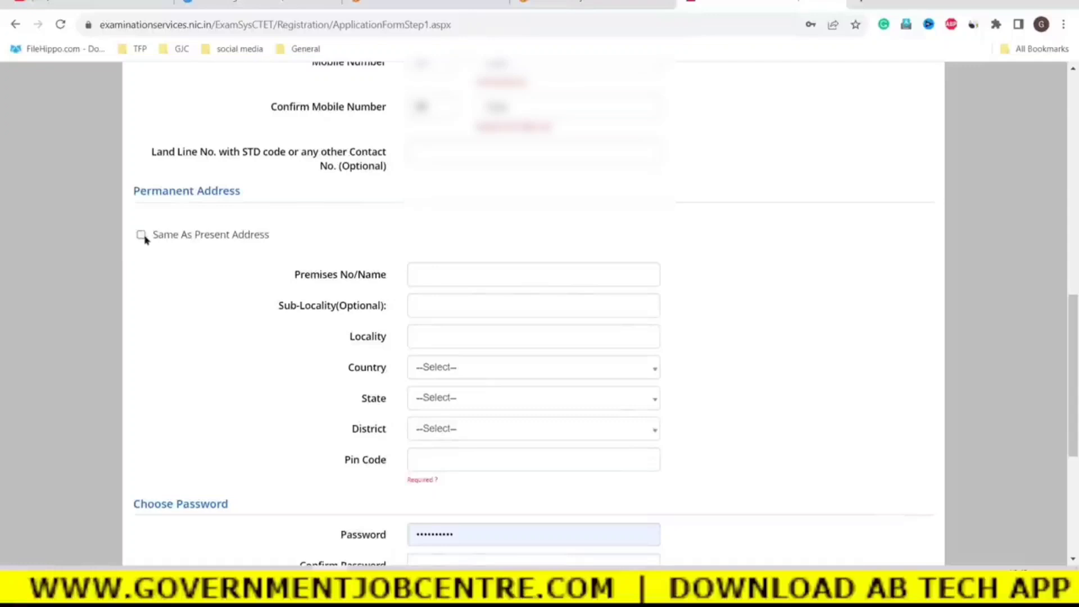
left_click_drag(270, 236, 163, 239)
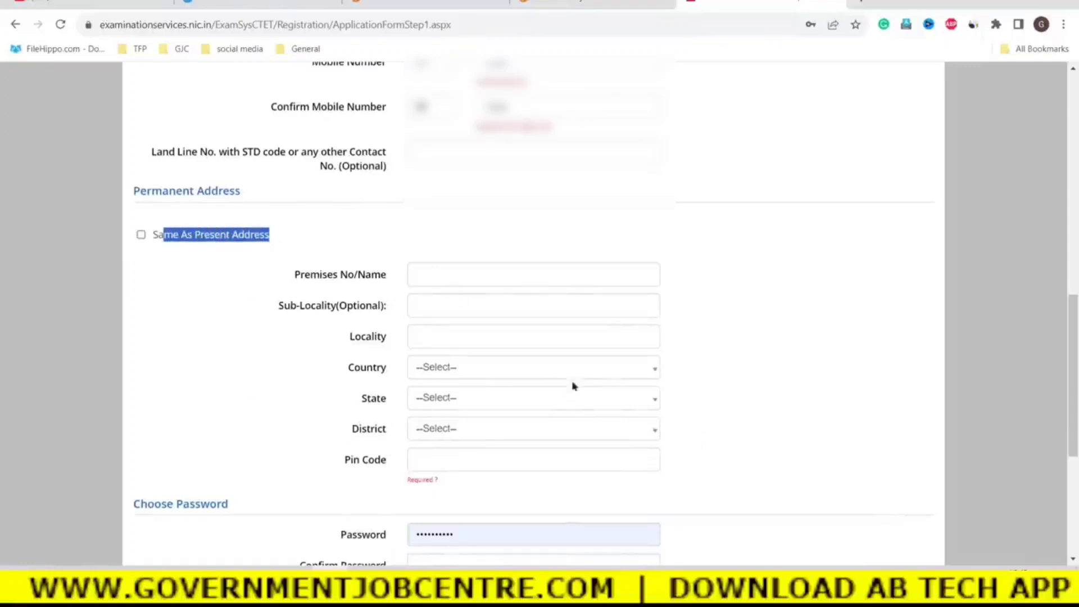
scroll(562, 410, "up", 3)
scroll(539, 473, "down", 2)
scroll(530, 502, "down", 2)
left_click(736, 399)
scroll(599, 409, "up", 5)
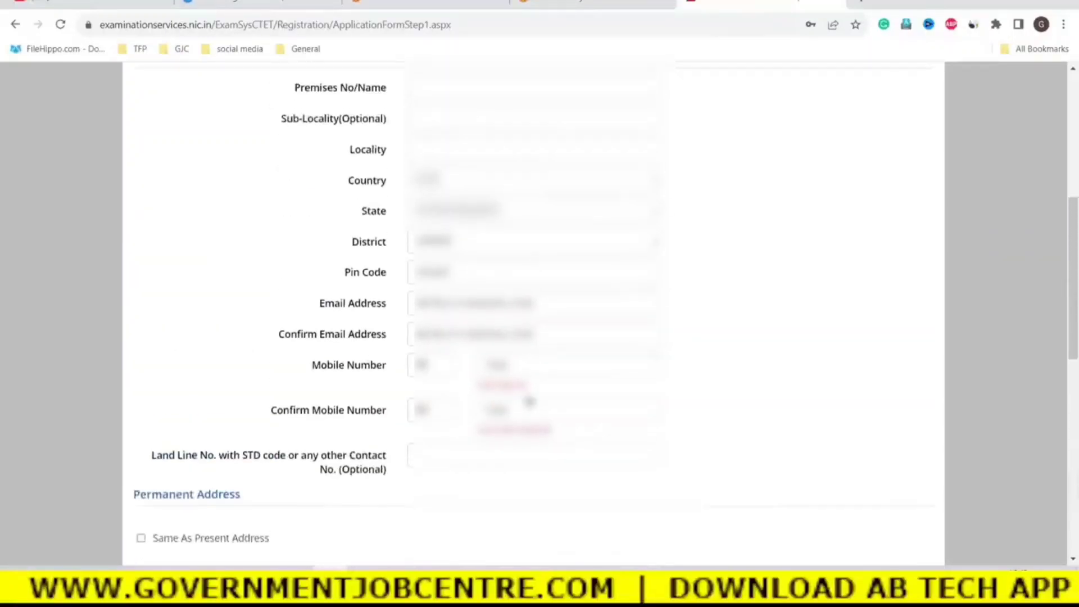
scroll(339, 465, "down", 3)
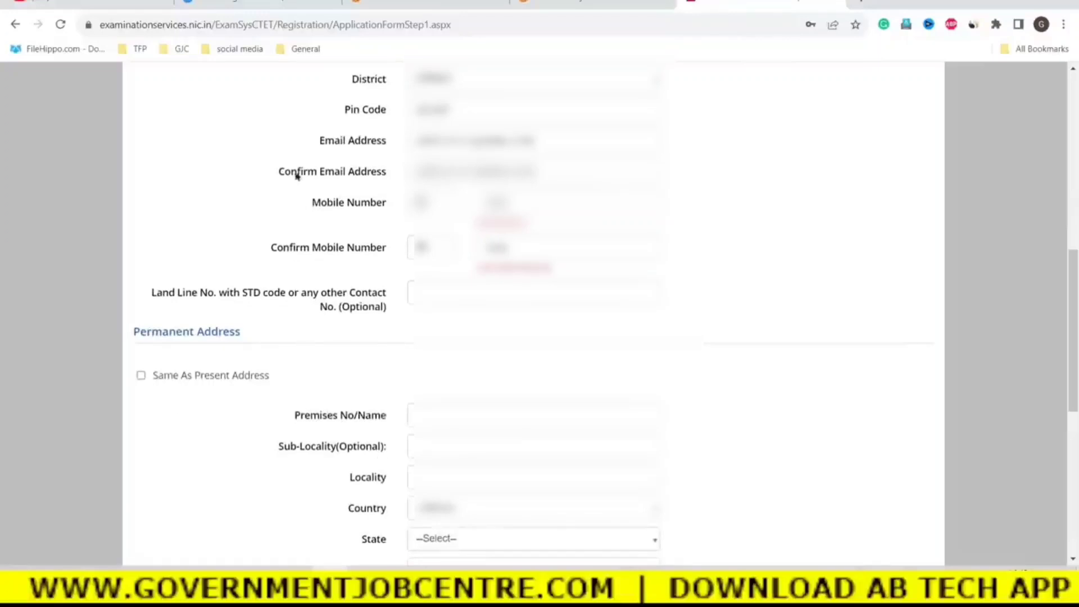
scroll(297, 225, "up", 3)
scroll(306, 264, "up", 2)
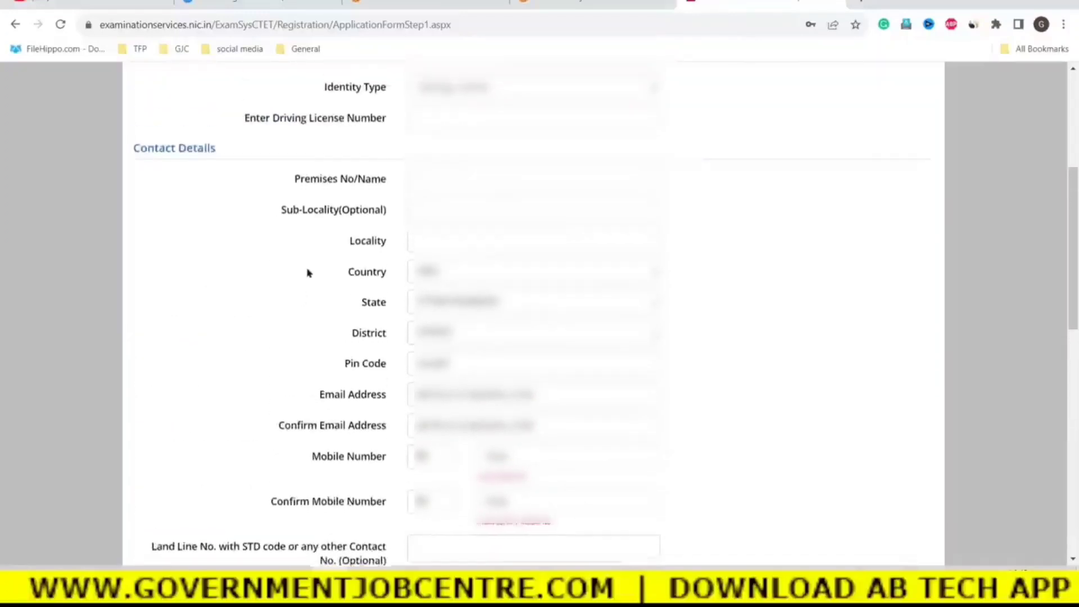
scroll(307, 275, "down", 6)
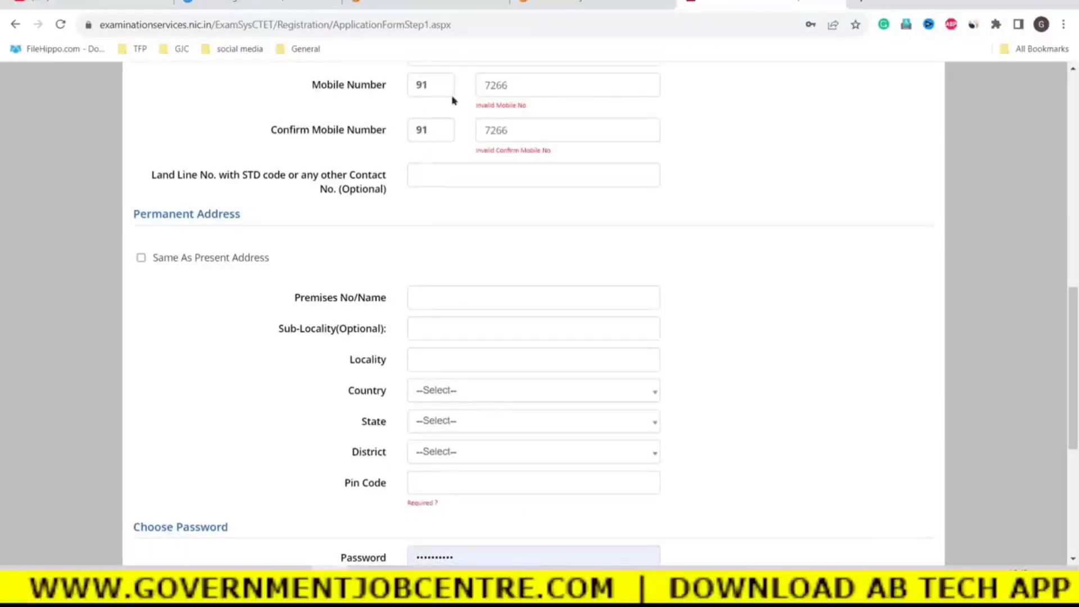
scroll(412, 357, "down", 2)
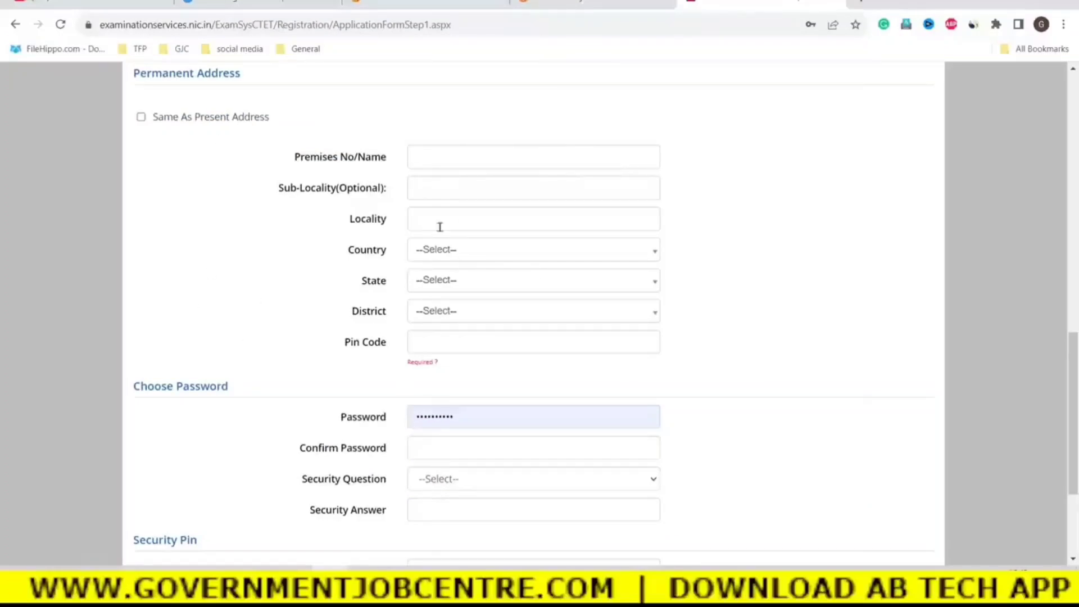
scroll(449, 250, "down", 2)
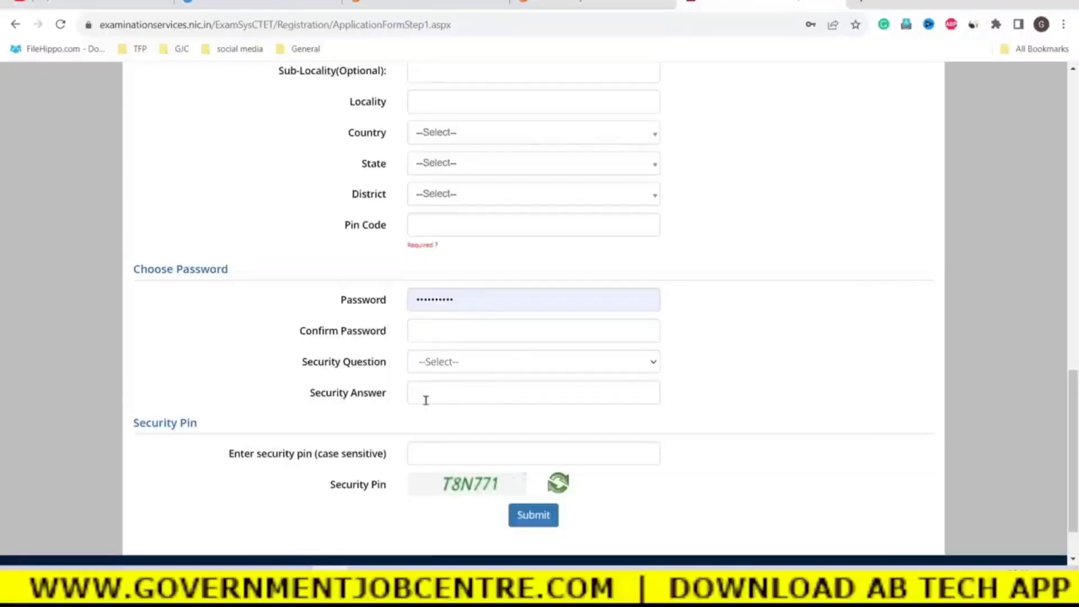
Step: Visit the Confirm Password and Password fields, then dismiss the password rules popup
left_click(418, 331)
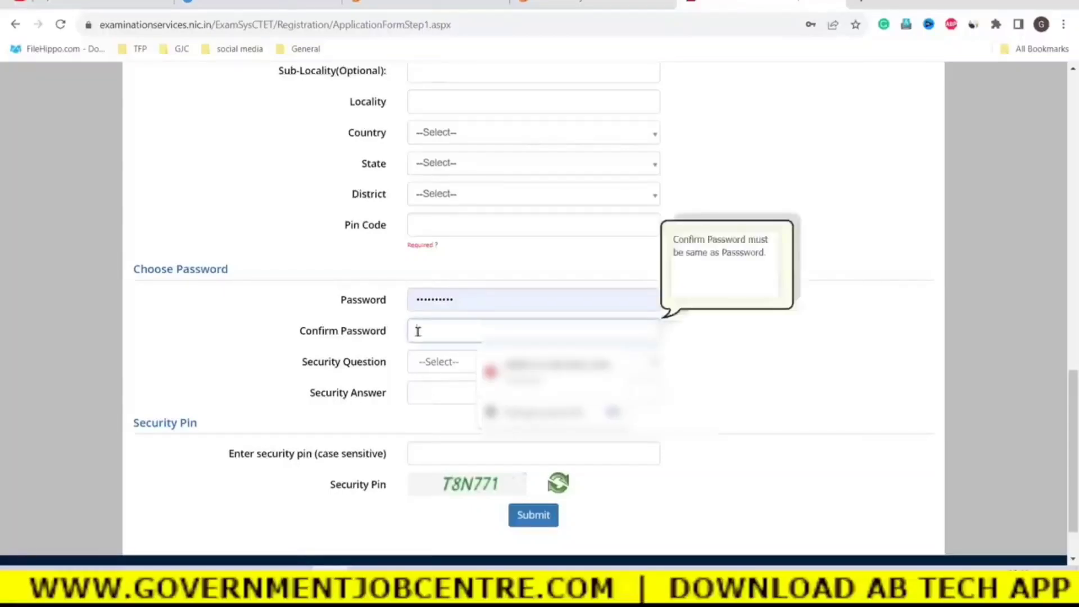
left_click(464, 302)
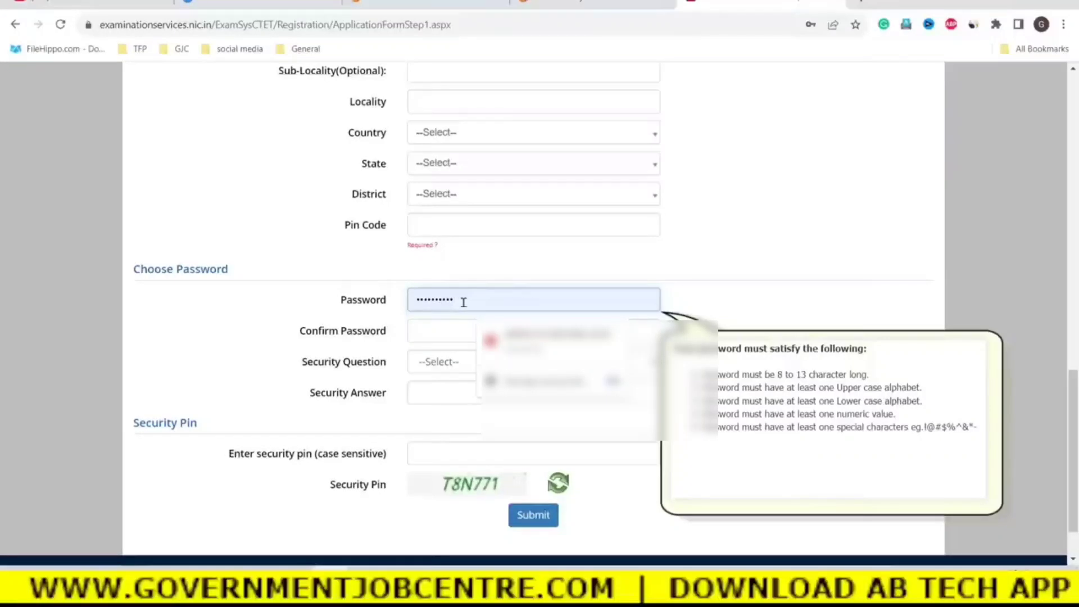
left_click(701, 309)
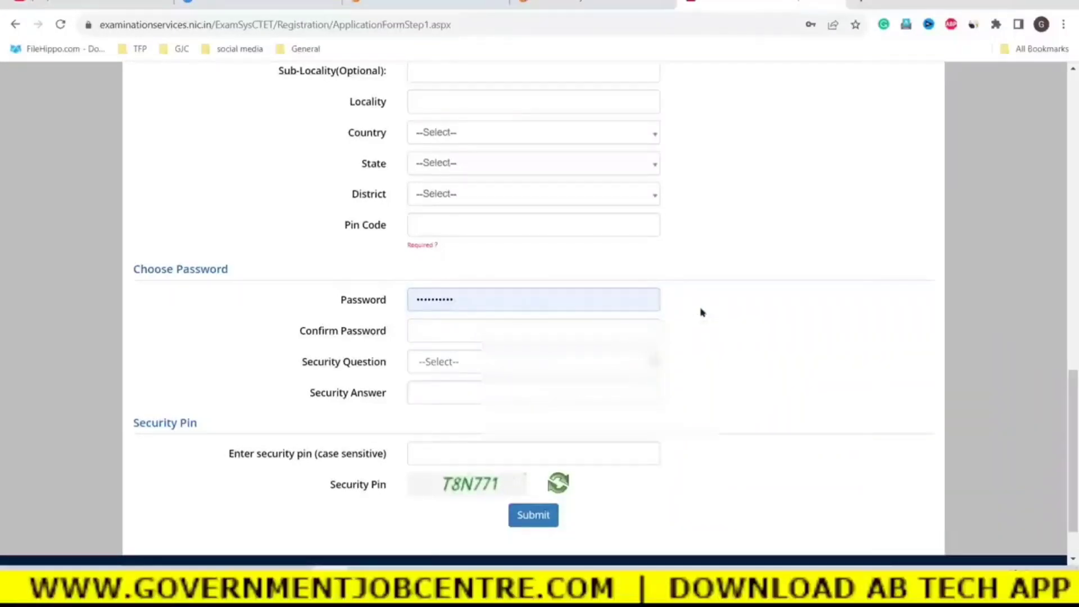
Step: Enter a letters-and-digits value in the permanent Sub-Locality box to trigger the 'Only characters are allowed' warning
scroll(499, 253, "up", 5)
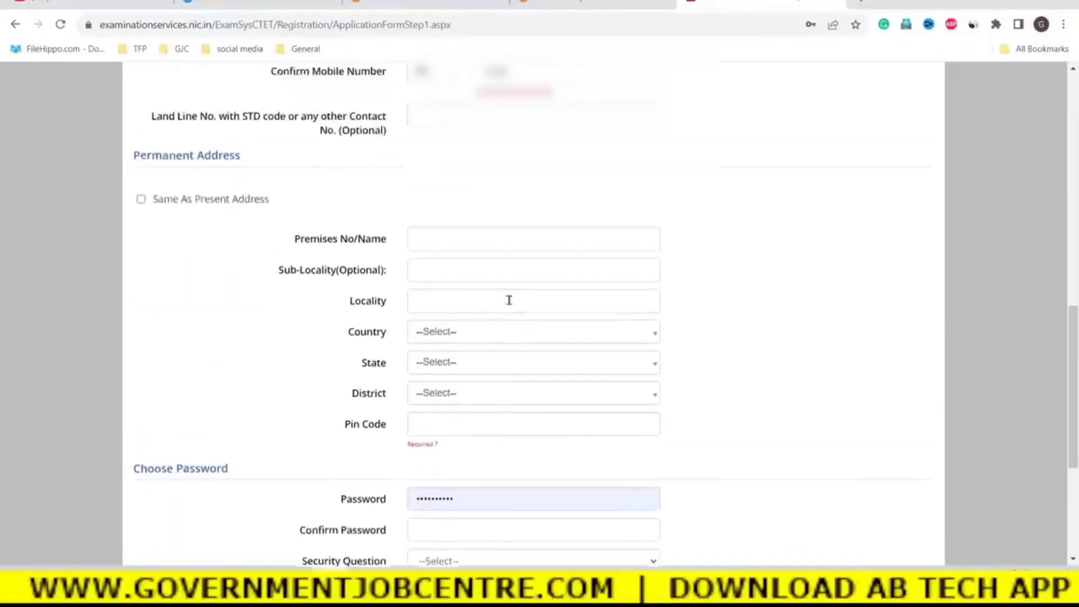
left_click(424, 354)
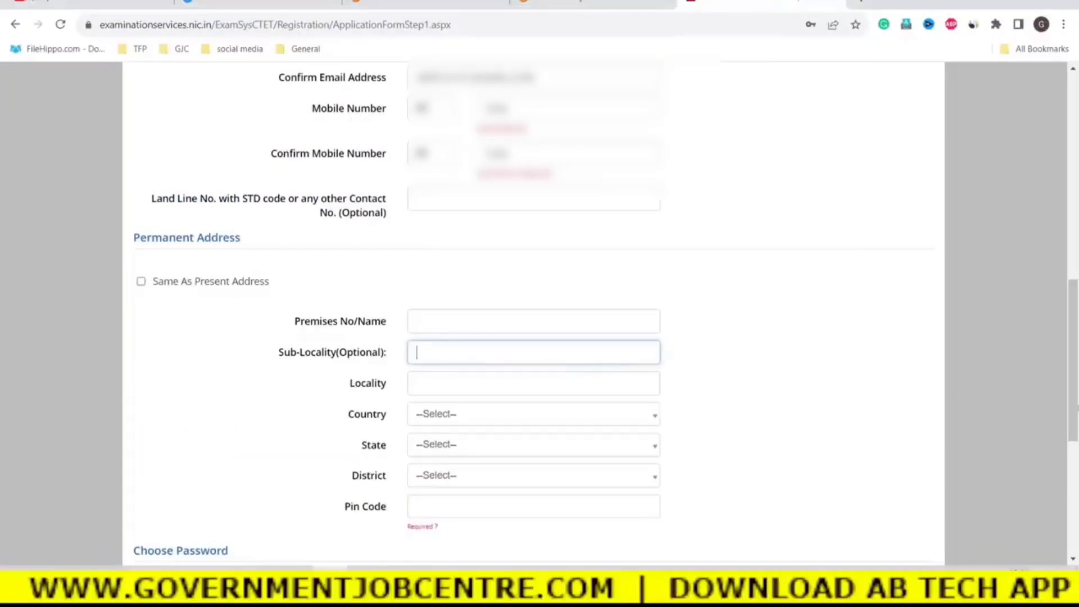
type("Mahesh")
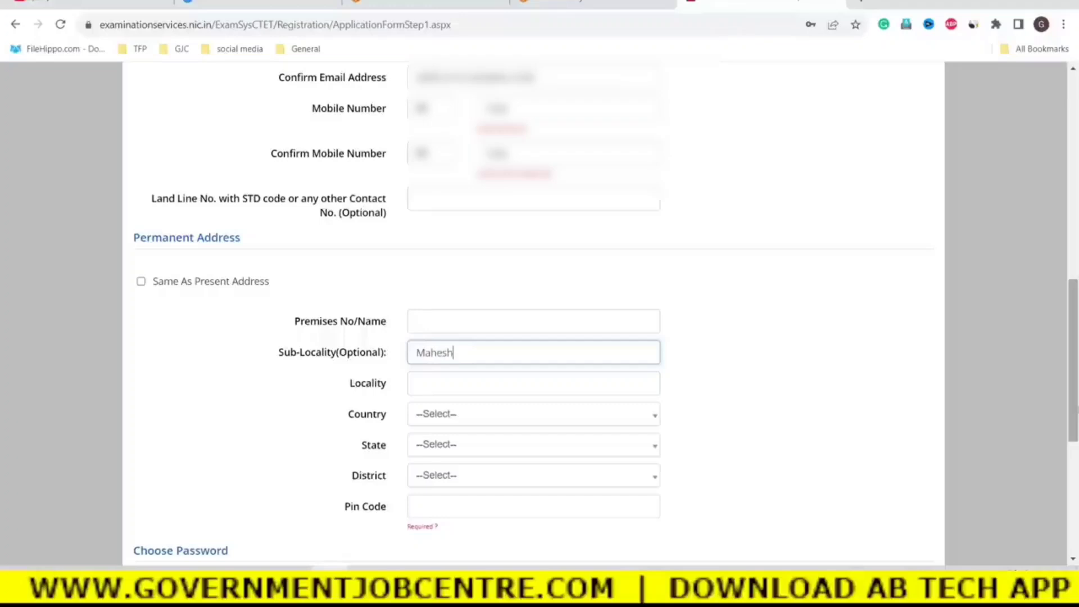
type("65487")
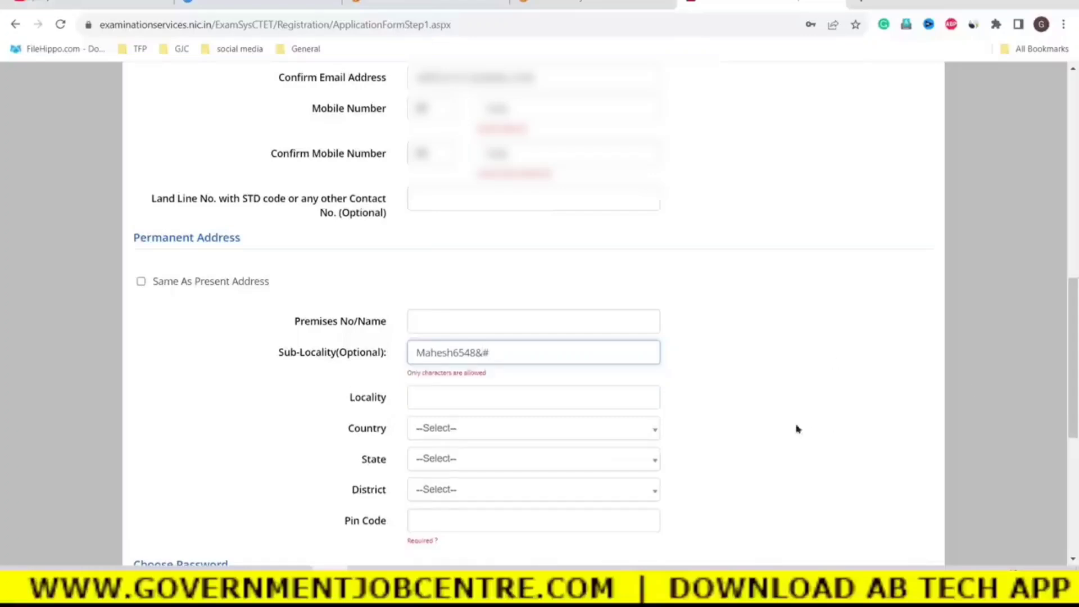
scroll(747, 413, "down", 6)
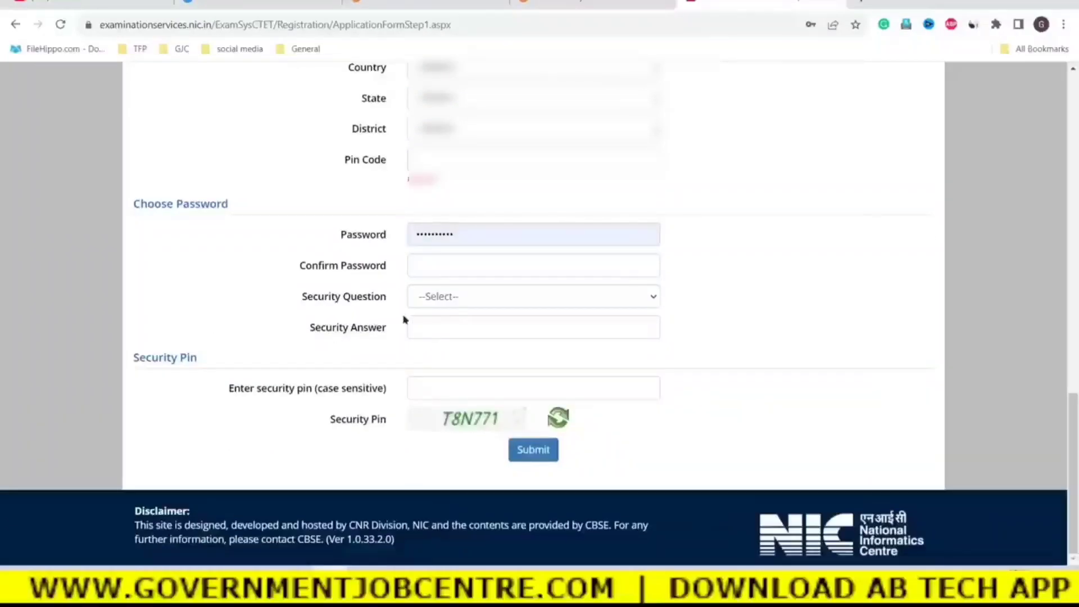
Step: Choose 'Which is your favourite book ?' as the security question and enter a hidden answer
left_click(454, 299)
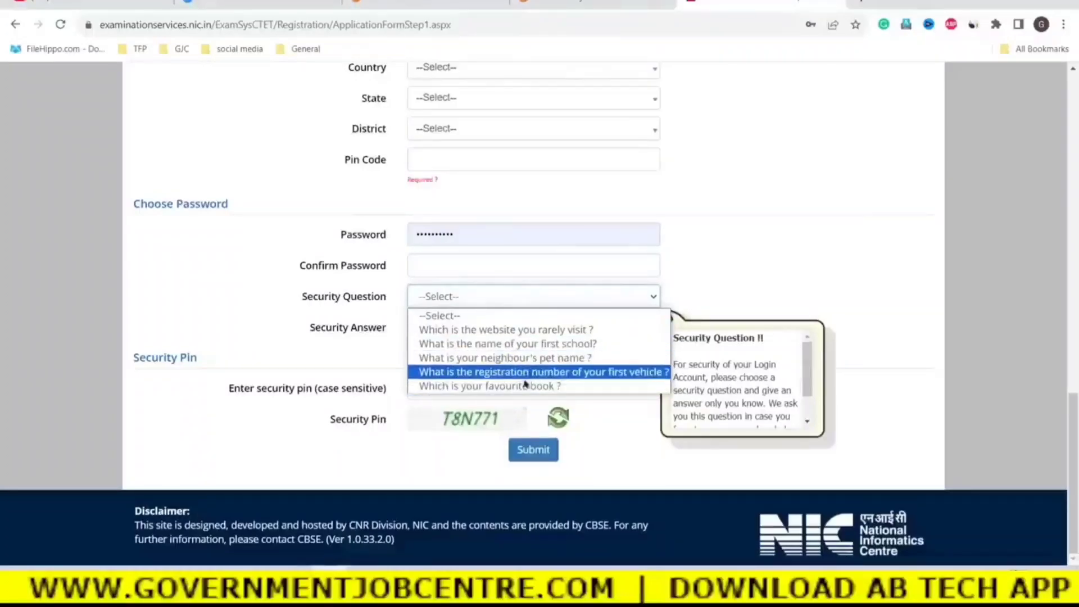
left_click(473, 387)
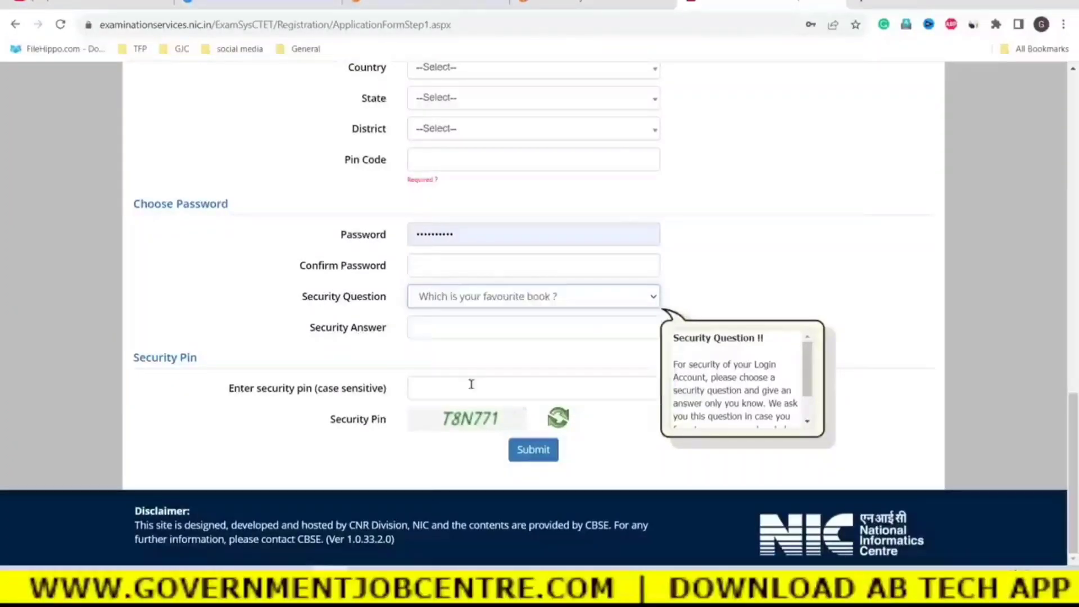
left_click(467, 329)
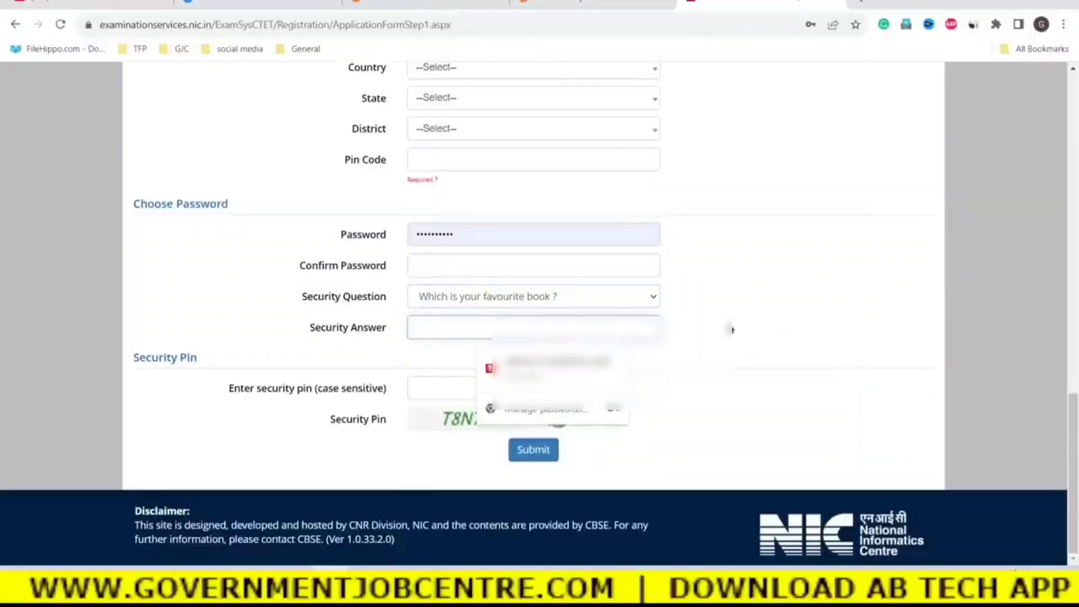
type("•")
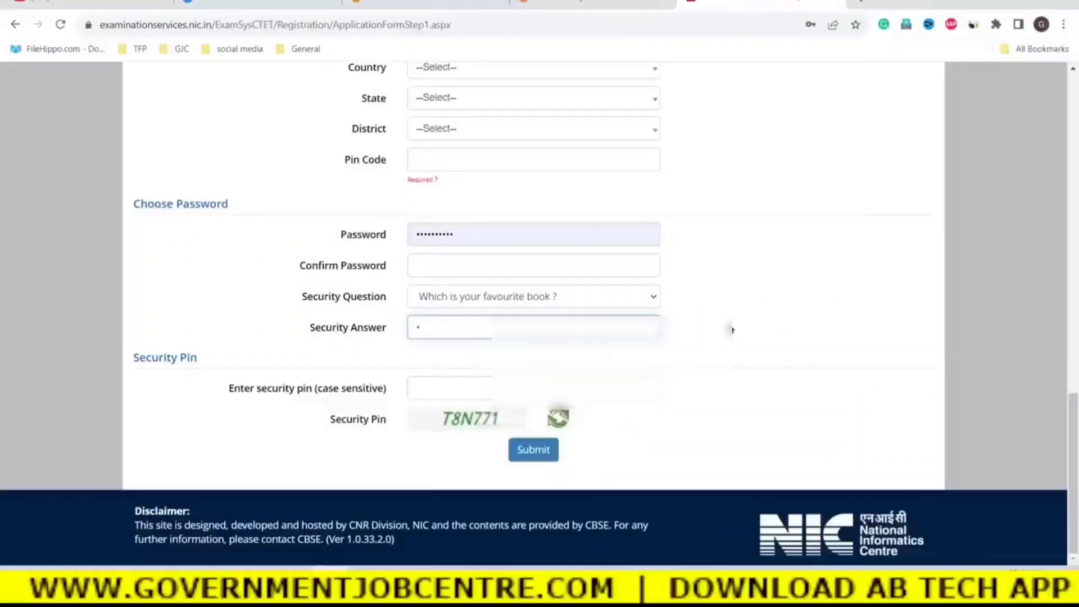
type("••••••")
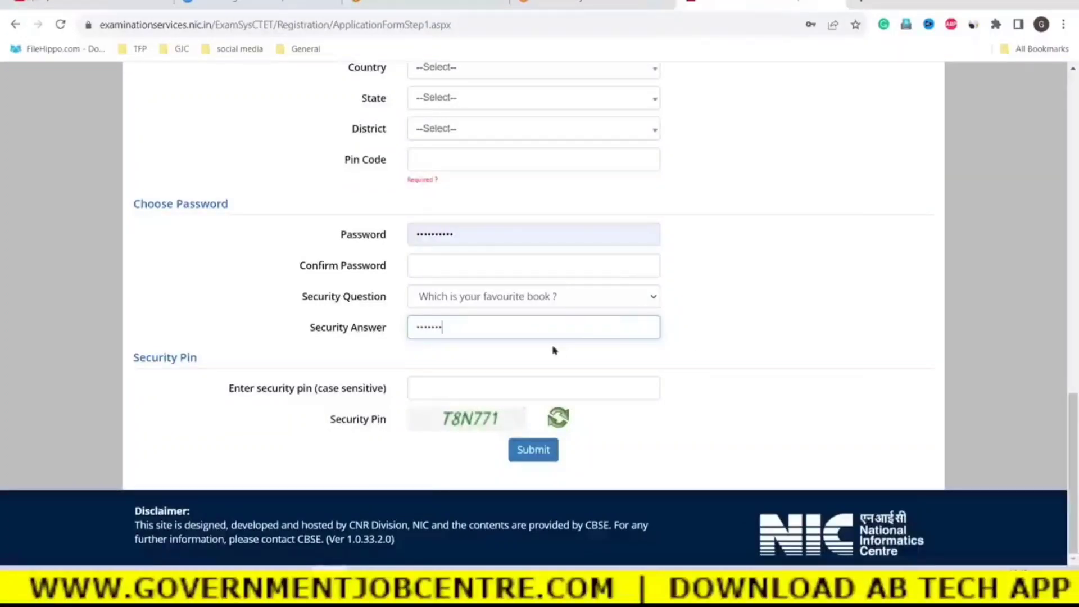
Step: Enter the displayed security pin and submit the form for preview
left_click(439, 389)
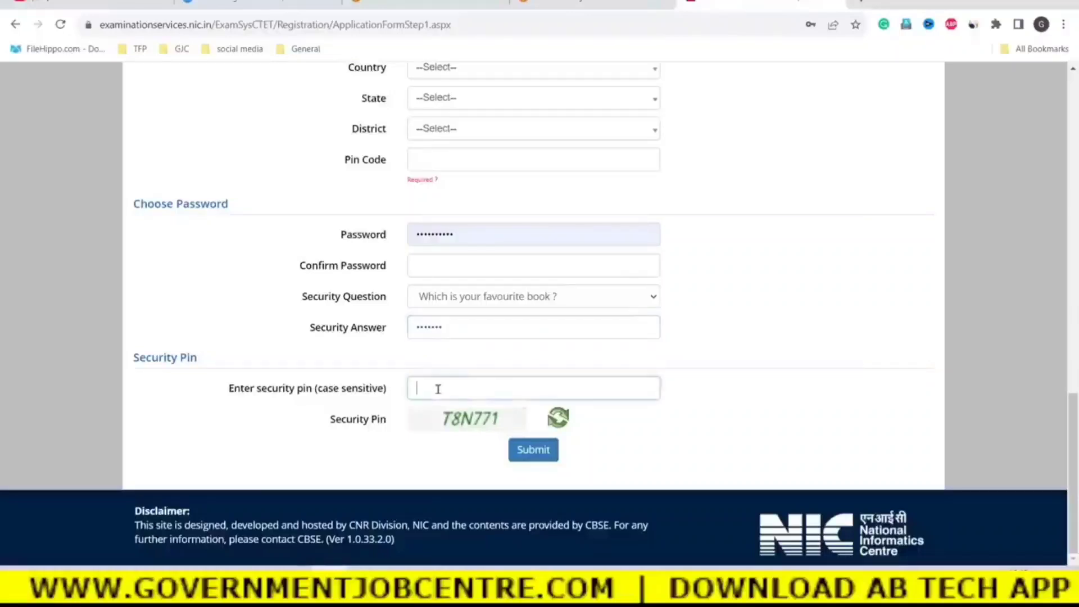
type("T8N771")
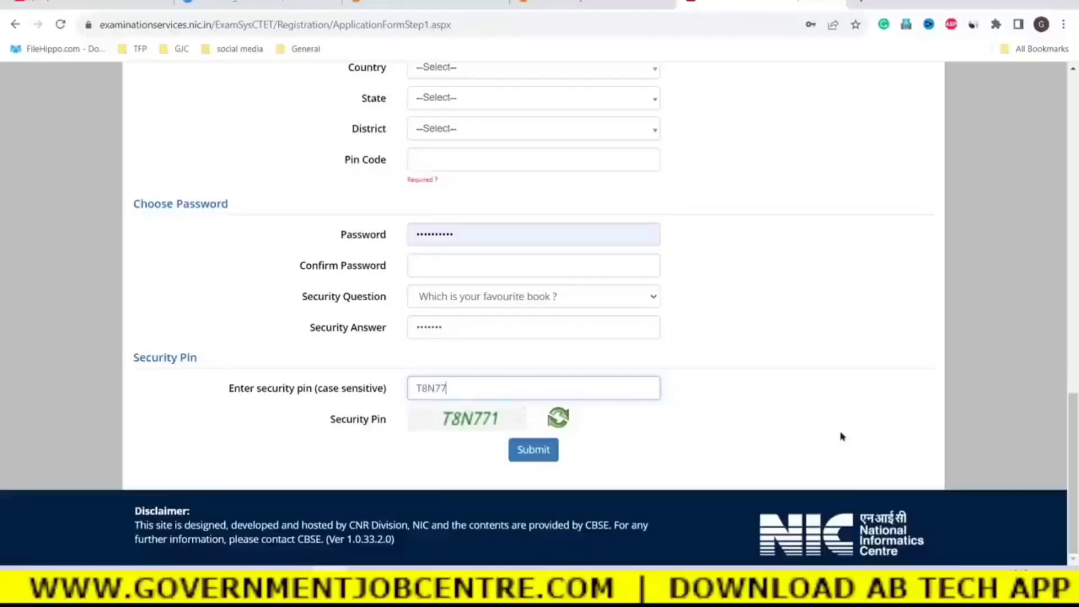
left_click(526, 450)
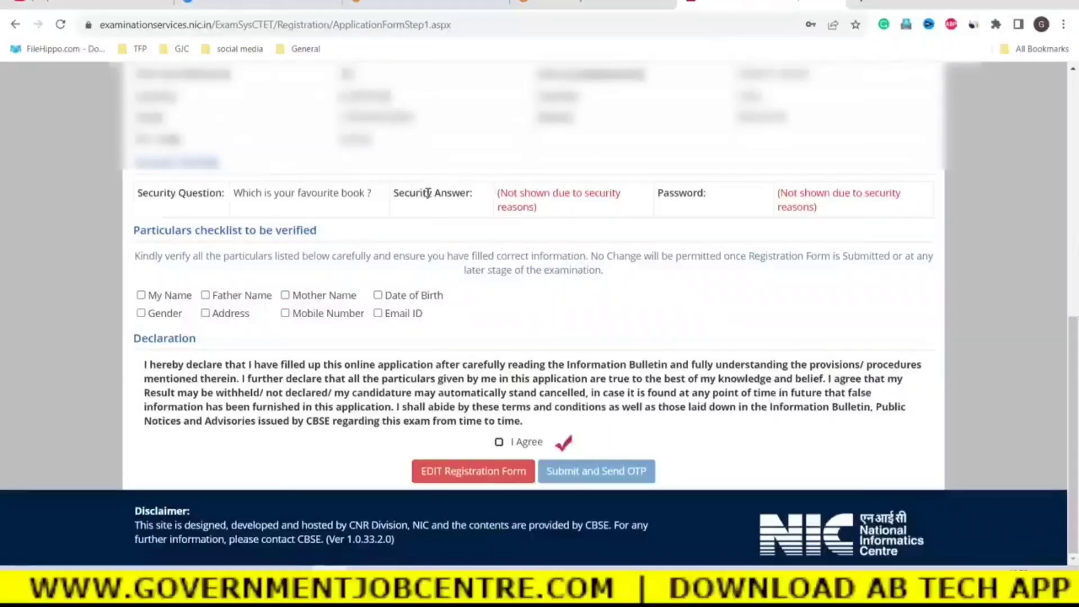
Step: Tick Name, parents' names, DOB, Gender, Address and Mobile as verified, agree, and choose Submit and Send OTP
left_click(141, 295)
left_click(206, 295)
left_click(285, 295)
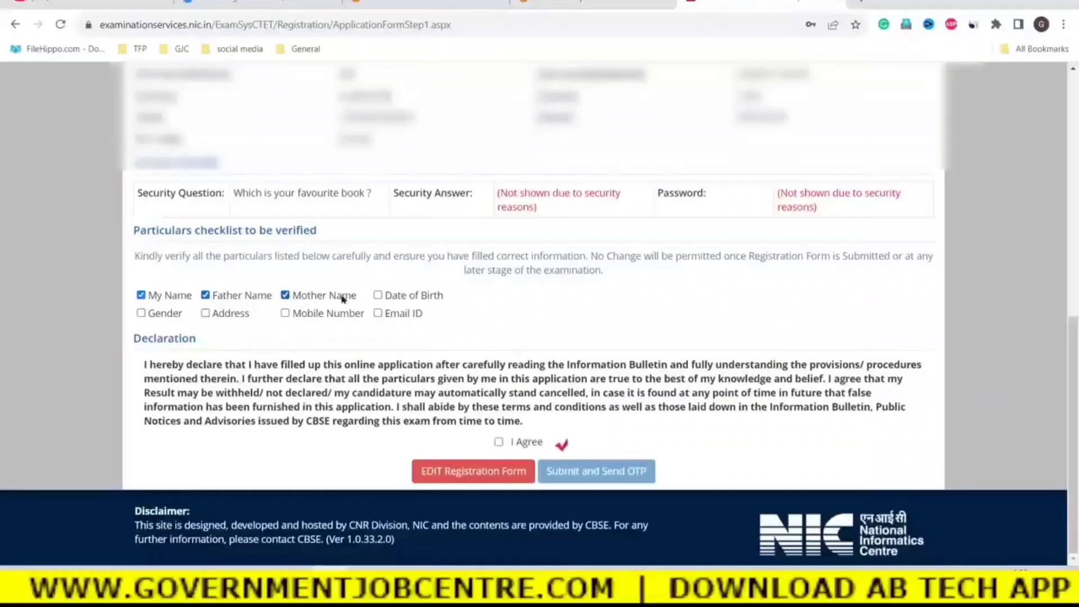
left_click(378, 295)
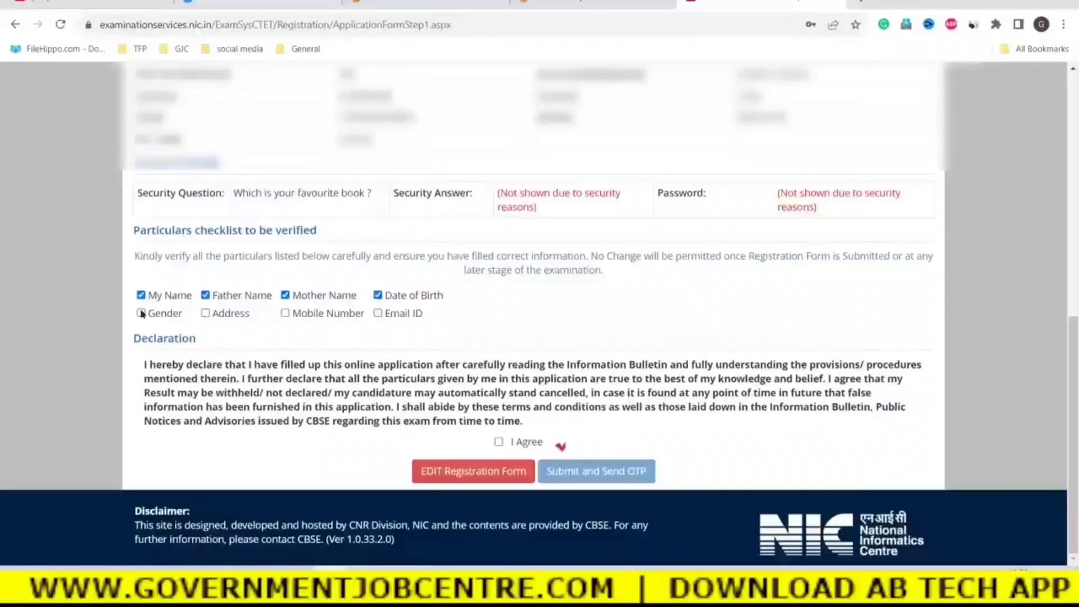
left_click(141, 313)
left_click(205, 313)
left_click(285, 313)
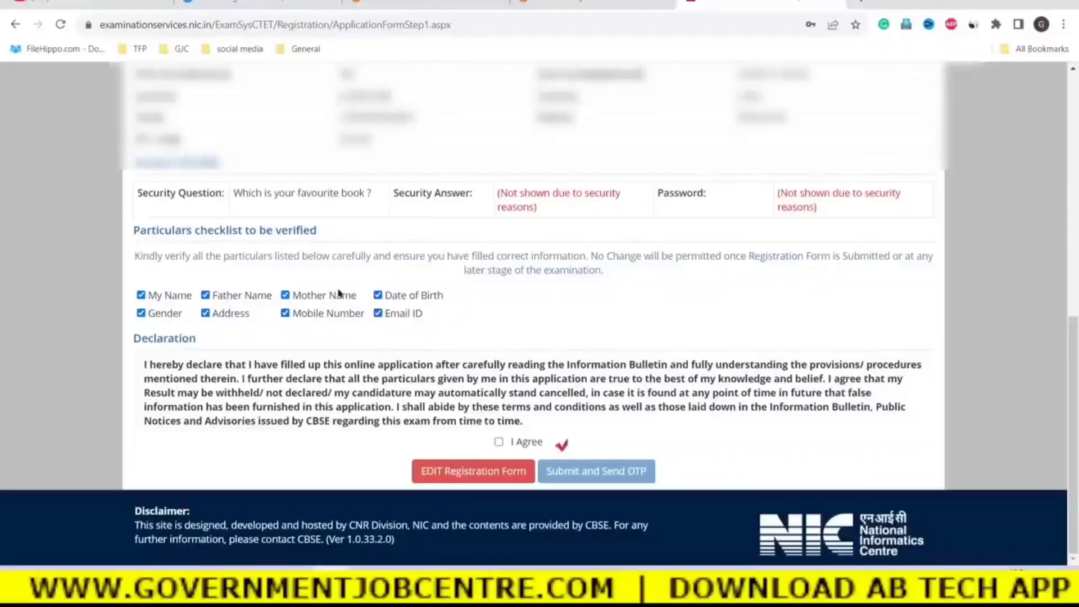
left_click(499, 442)
left_click(576, 473)
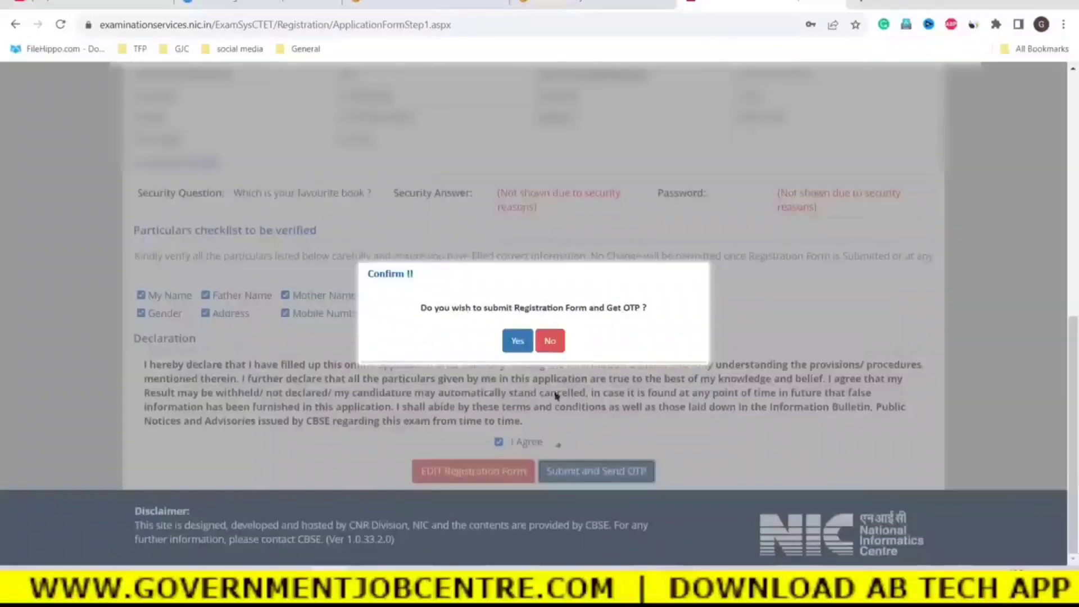
Step: Confirm with Yes, paste the received OTP, and submit the registration form to get an application number
left_click(514, 344)
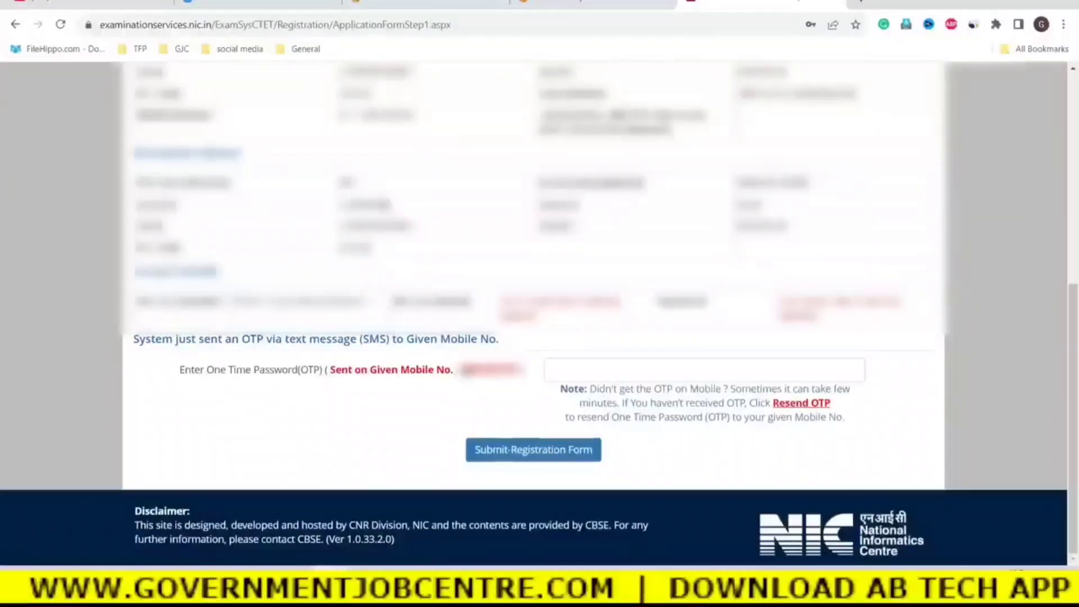
left_click(581, 367)
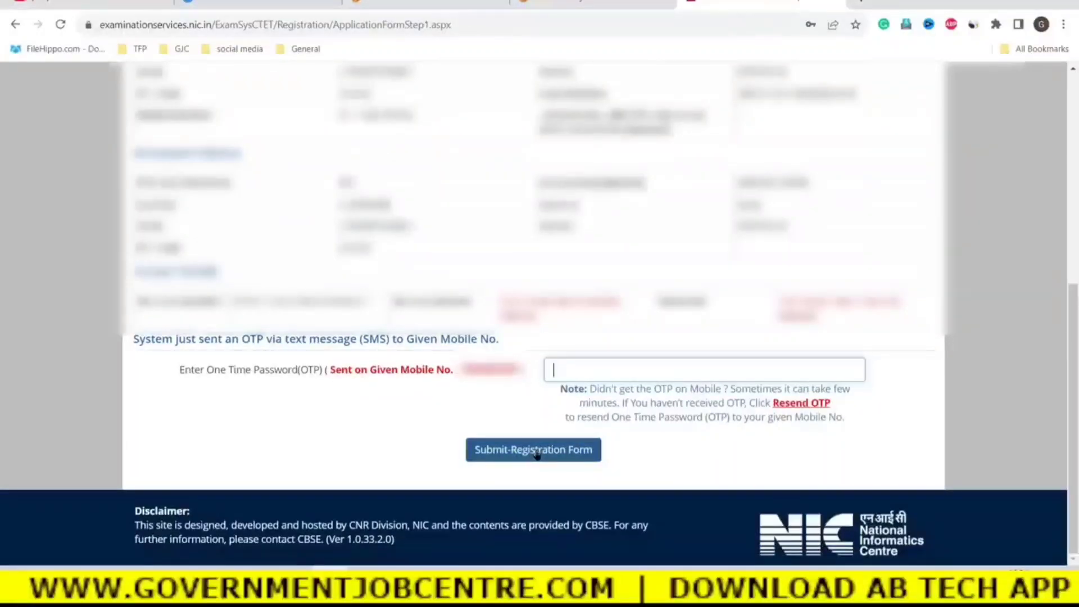
key("ctrl+v")
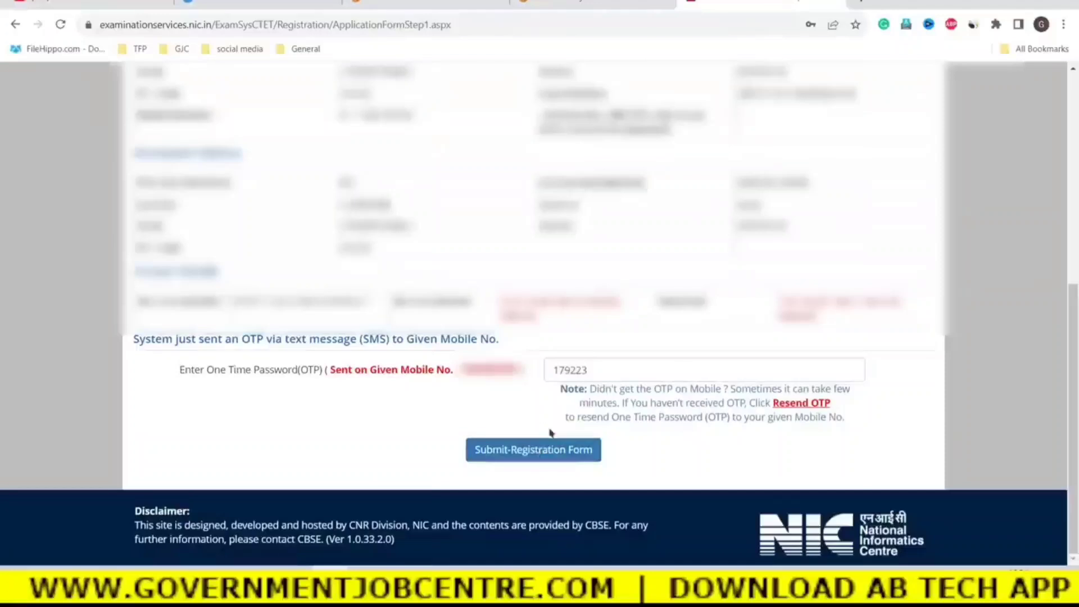
left_click(523, 451)
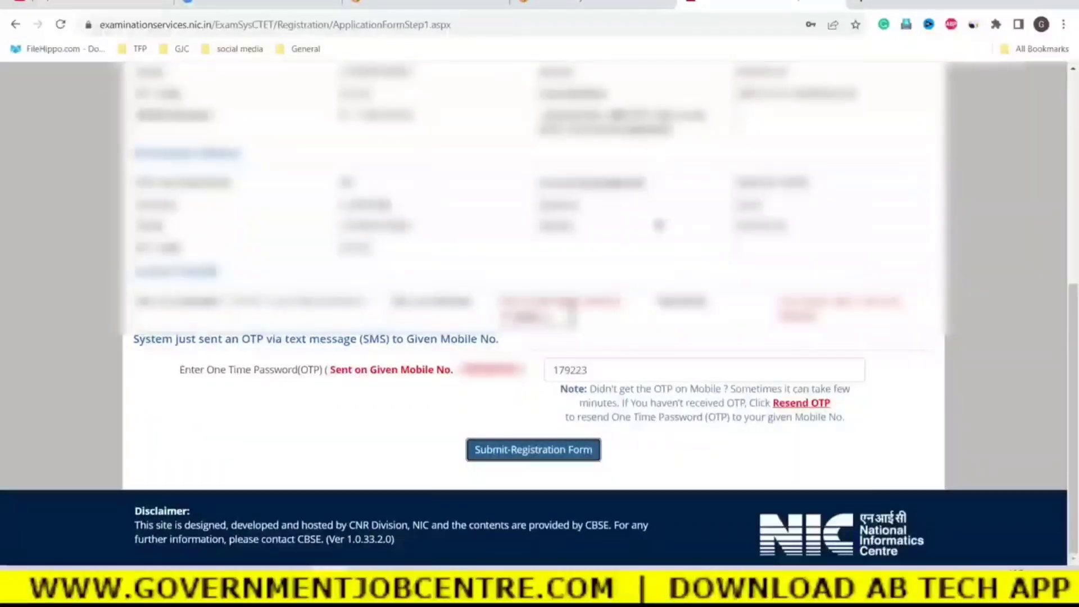
key("Return")
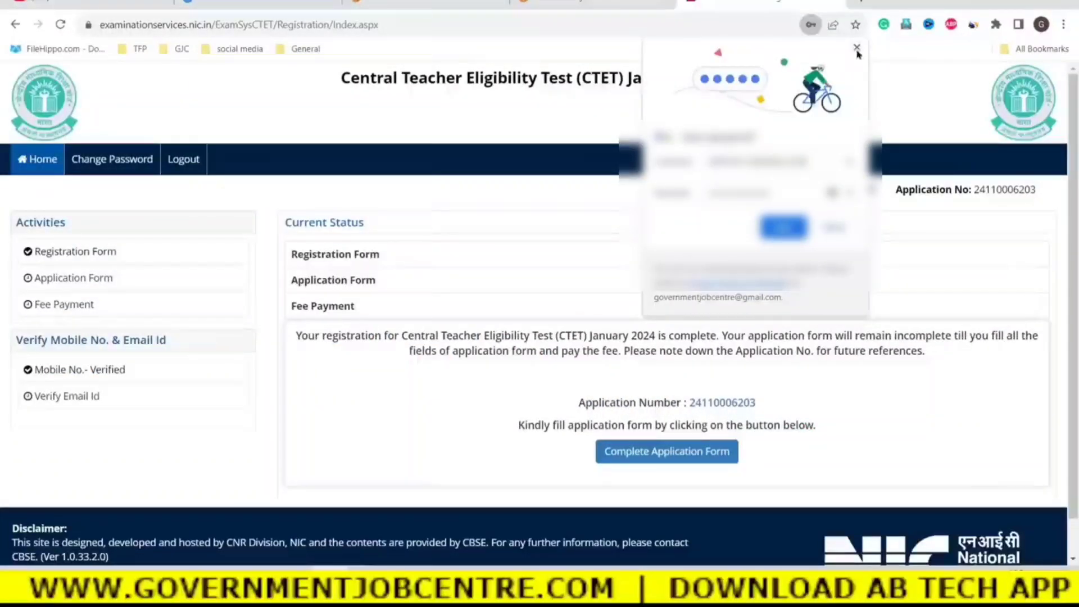
left_click(858, 54)
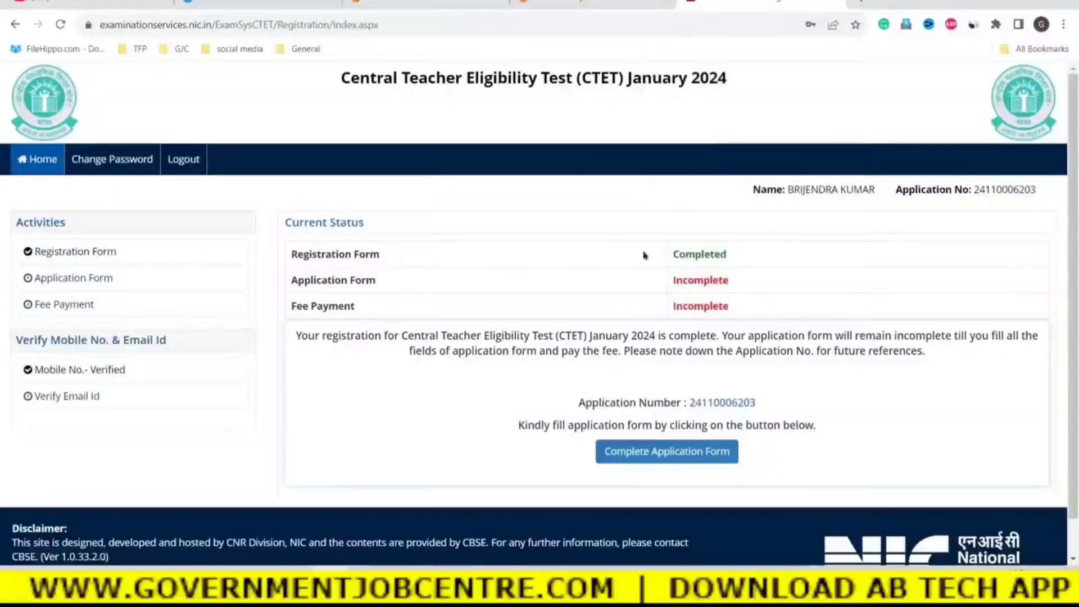
left_click_drag(675, 256, 725, 256)
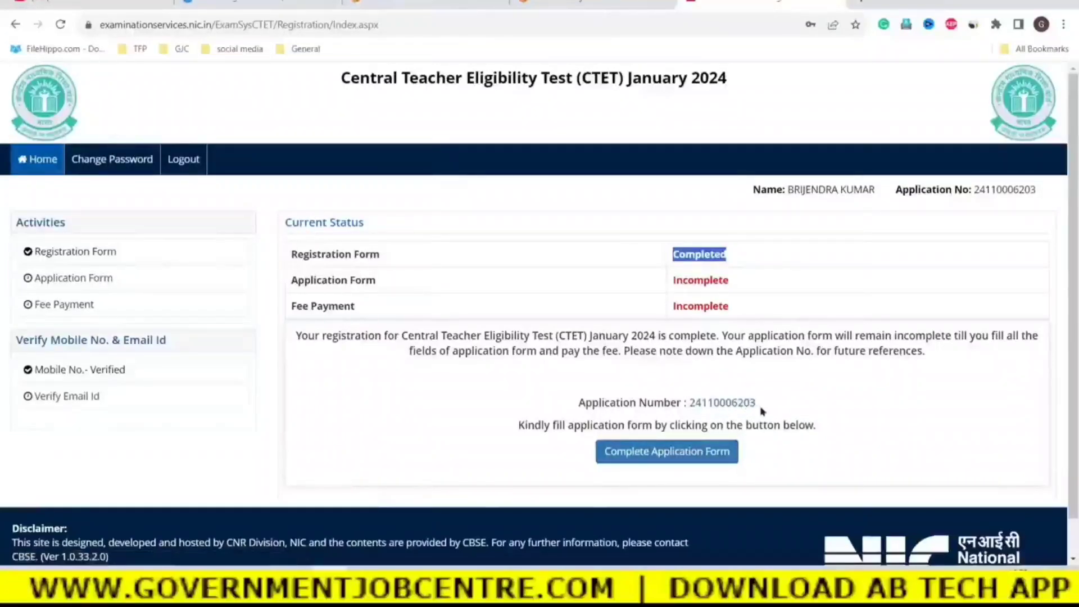
left_click_drag(757, 405, 692, 406)
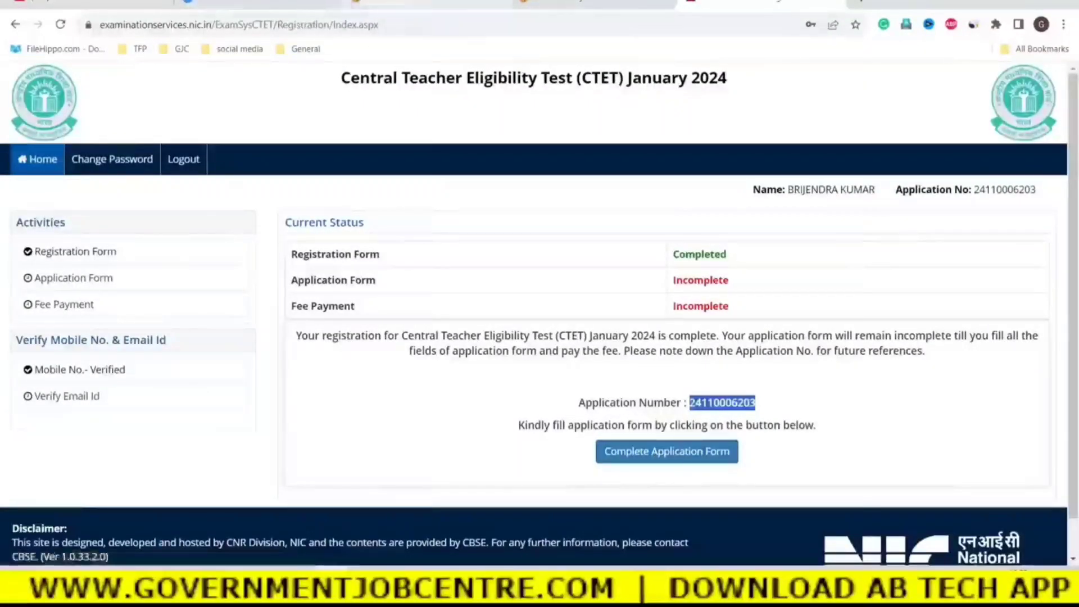
left_click(430, 2)
left_click(590, 3)
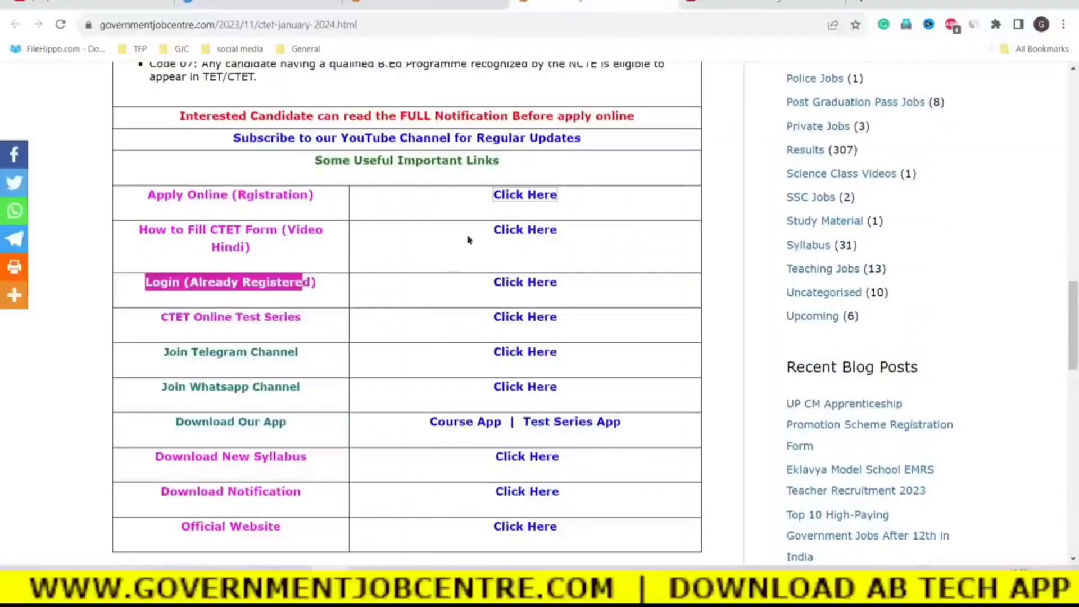
left_click(499, 281)
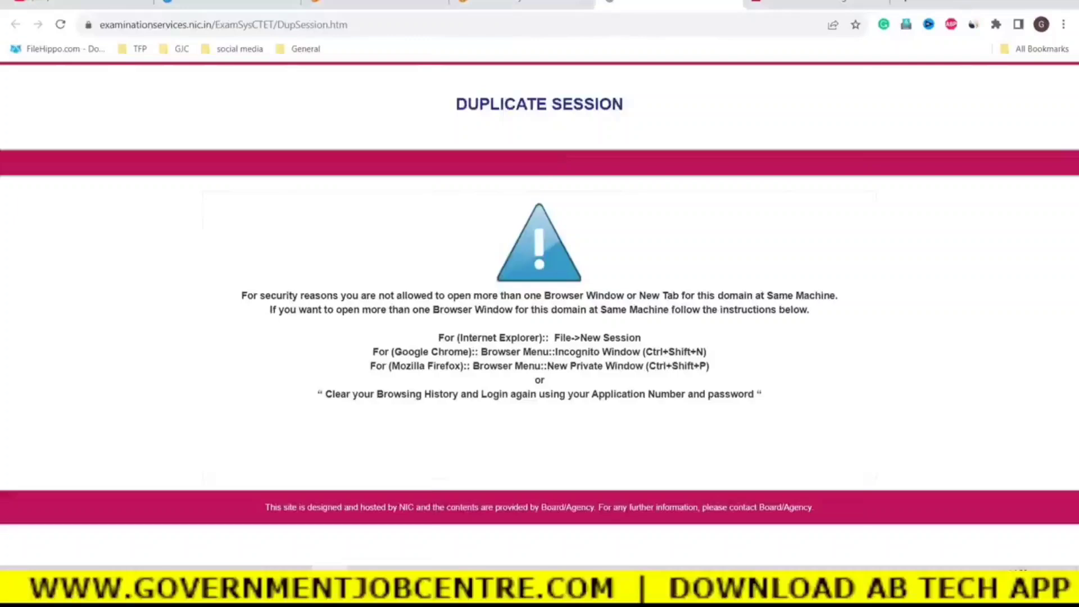
left_click(733, 5)
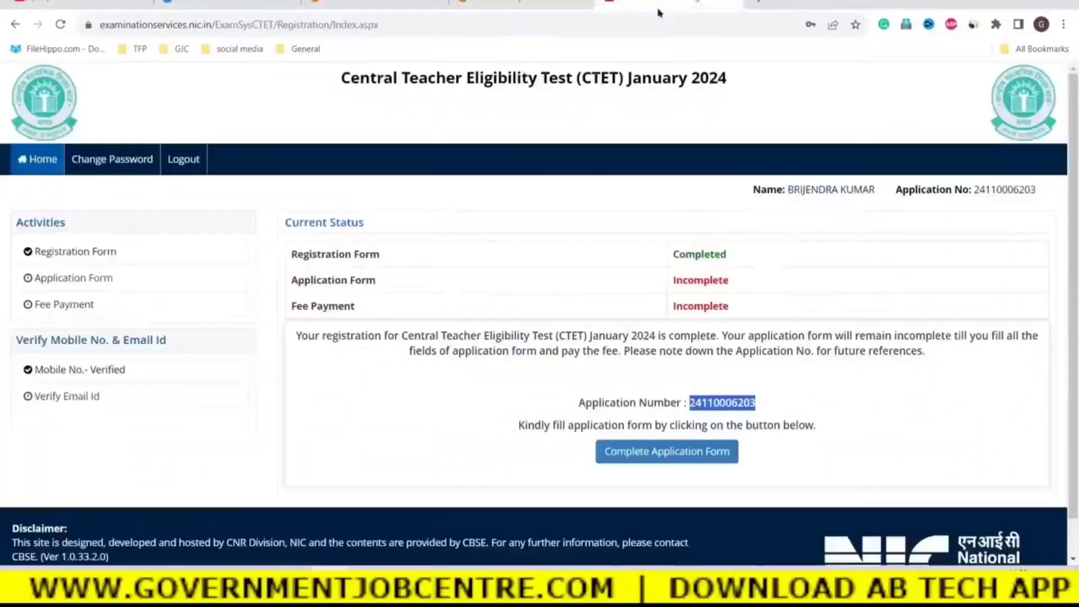
left_click(681, 5)
left_click(904, 421)
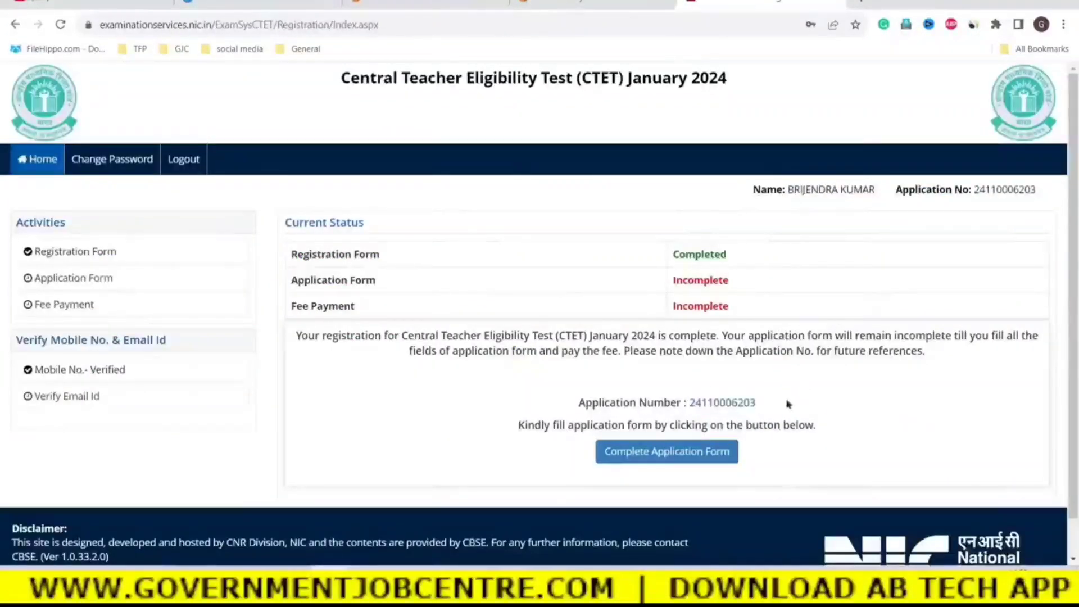
Step: From Complete Application Form, review the Personal Details, City Details and Photograph & Signature steps, then open Personal Details
left_click(696, 451)
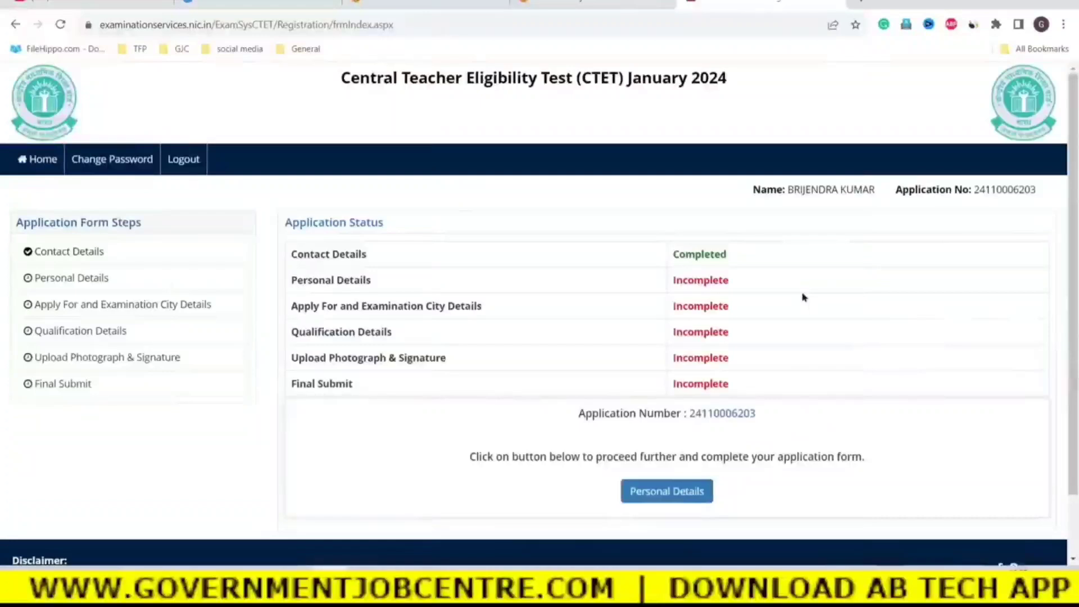
left_click(235, 281)
left_click_drag(376, 286, 310, 283)
left_click_drag(483, 309, 329, 331)
left_click_drag(446, 358, 335, 358)
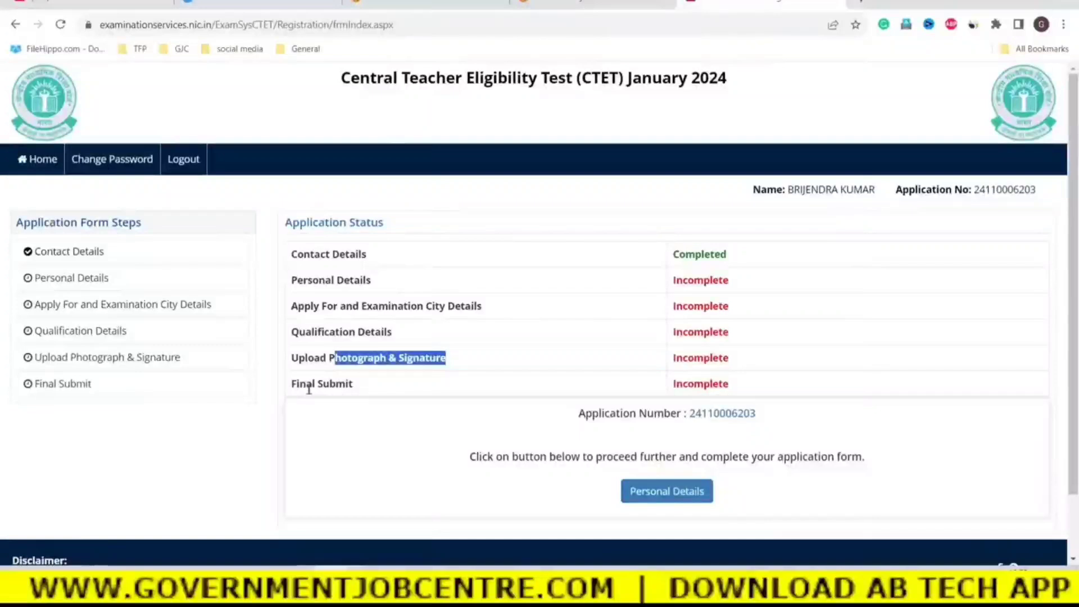
left_click(644, 493)
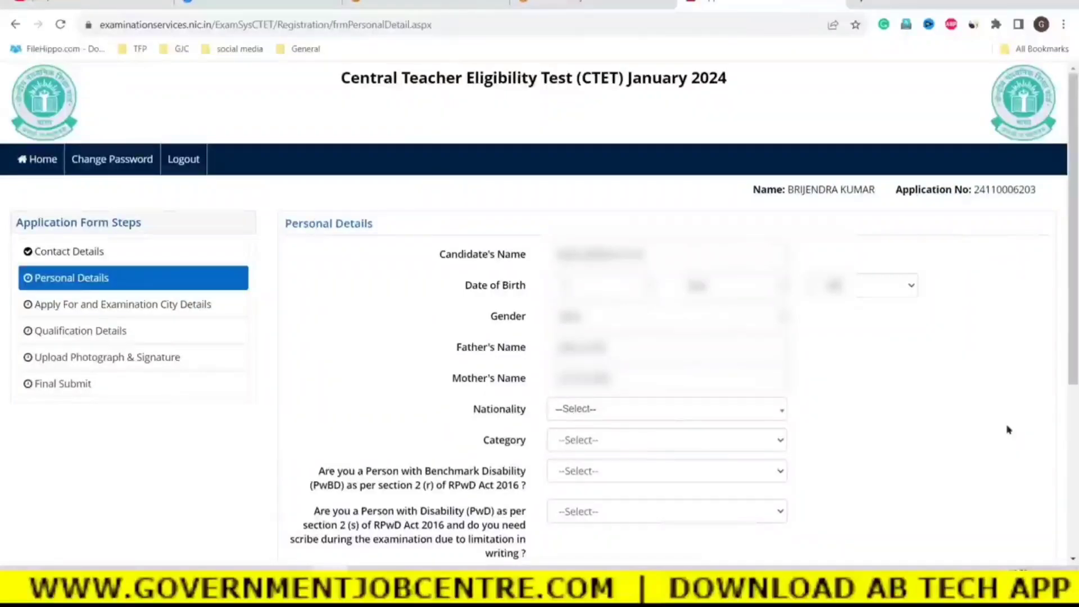
Step: Set nationality to Indian and, after trying General and OBC-NCL, settle the category on SC
left_click(613, 351)
left_click(899, 402)
left_click(584, 414)
left_click(583, 472)
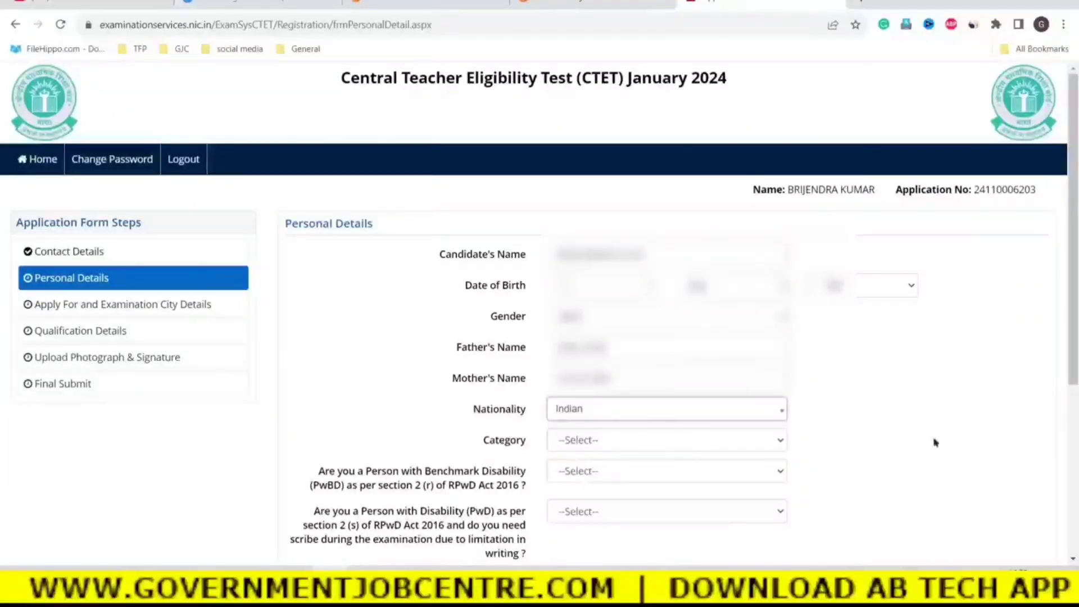
left_click(675, 447)
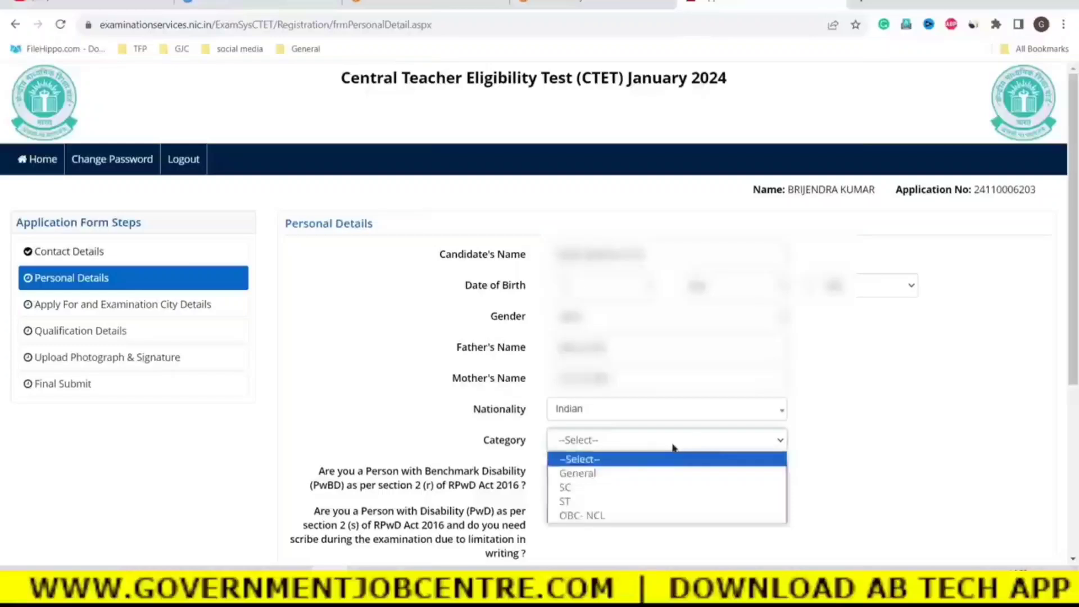
left_click(585, 476)
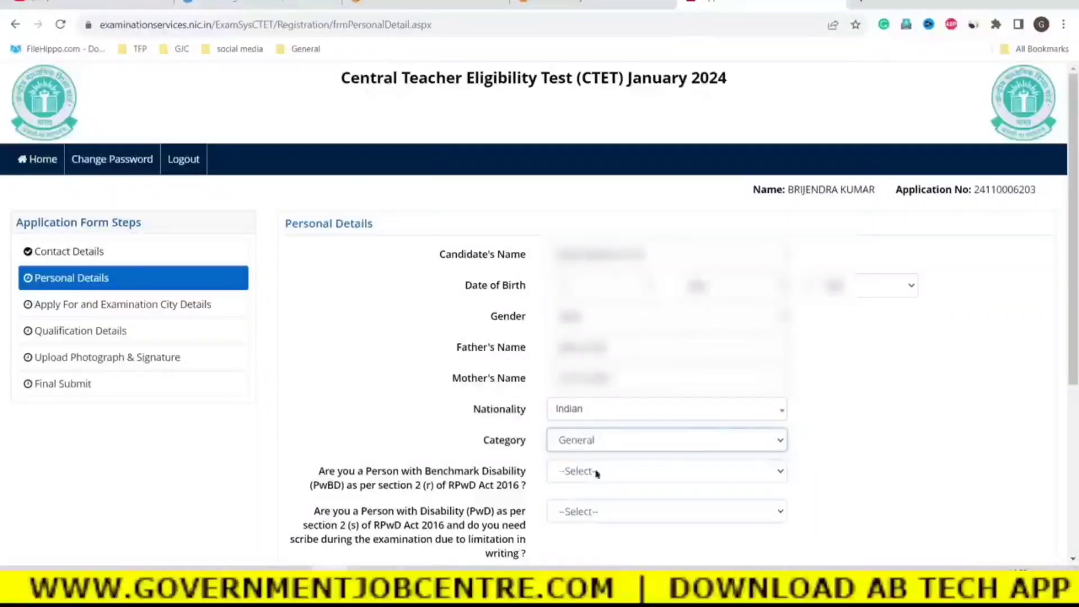
left_click(585, 450)
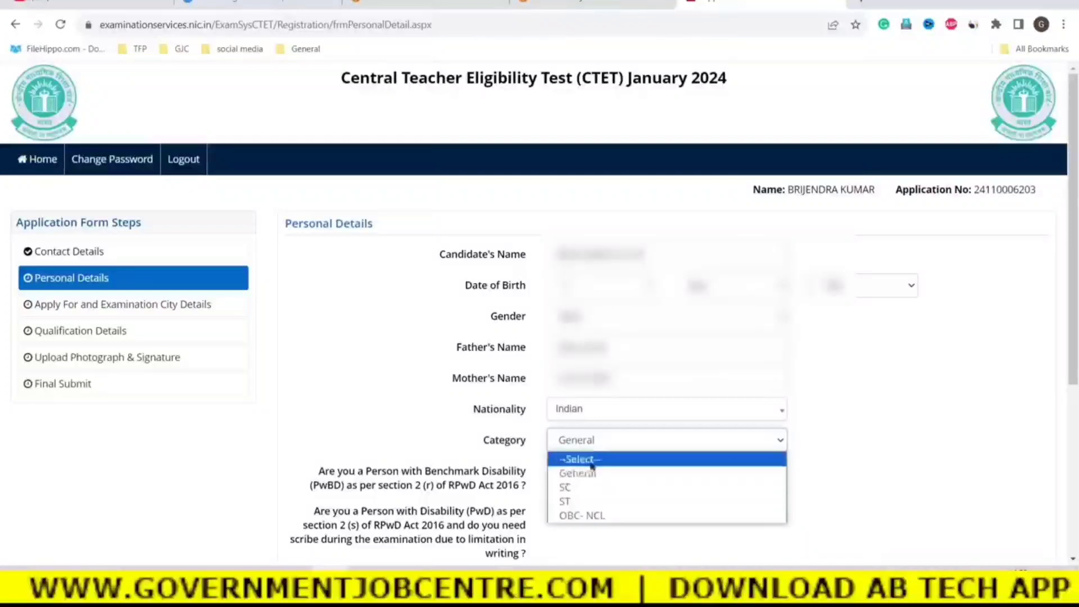
left_click(579, 513)
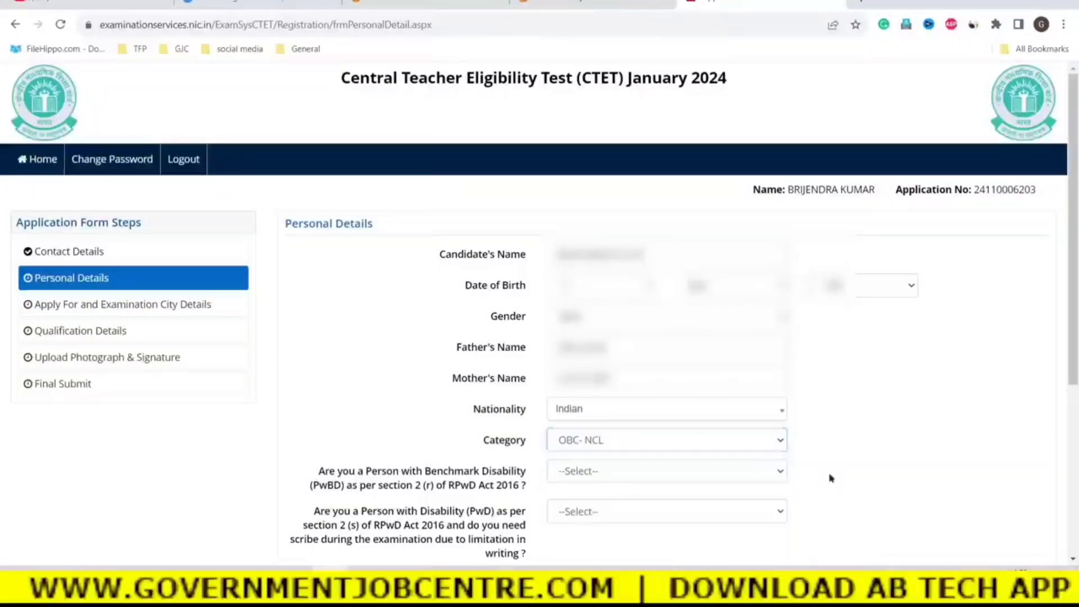
left_click(618, 444)
left_click(580, 489)
Step: Answer No to both the benchmark disability (PwBD) and scribe requirement questions
left_click(820, 446)
left_click(587, 483)
left_click(573, 517)
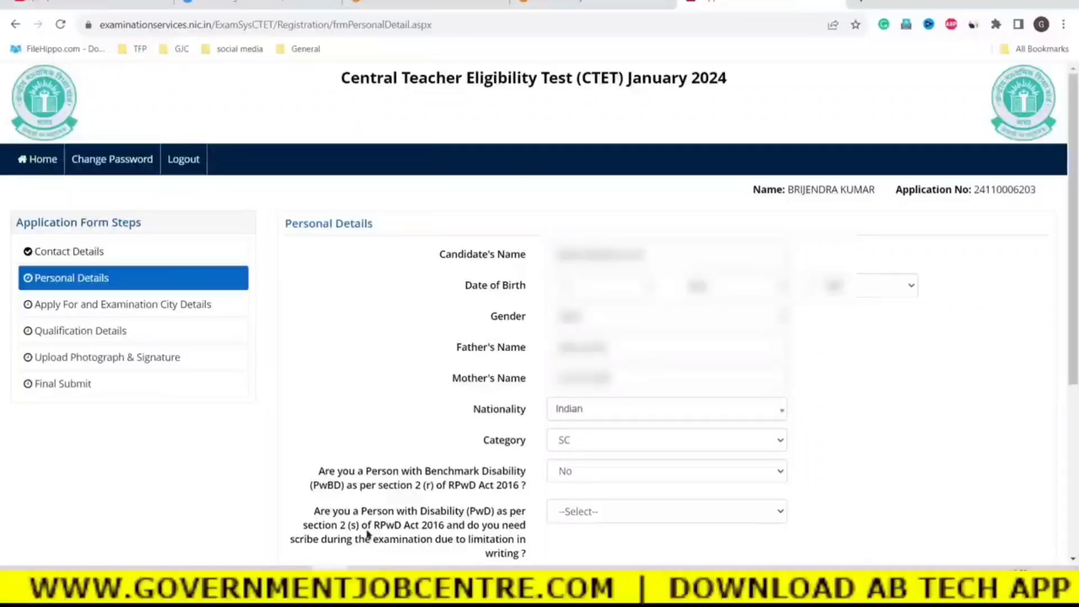
left_click(613, 514)
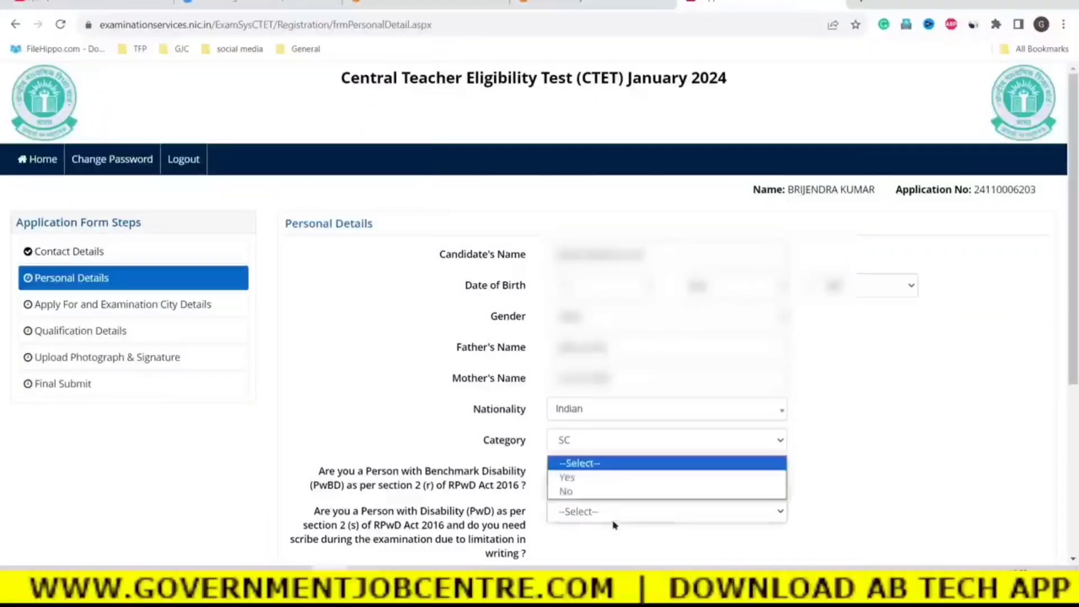
left_click(571, 497)
left_click(850, 492)
Step: Set Employment Status to Employed as Teacher
scroll(850, 492, "down", 5)
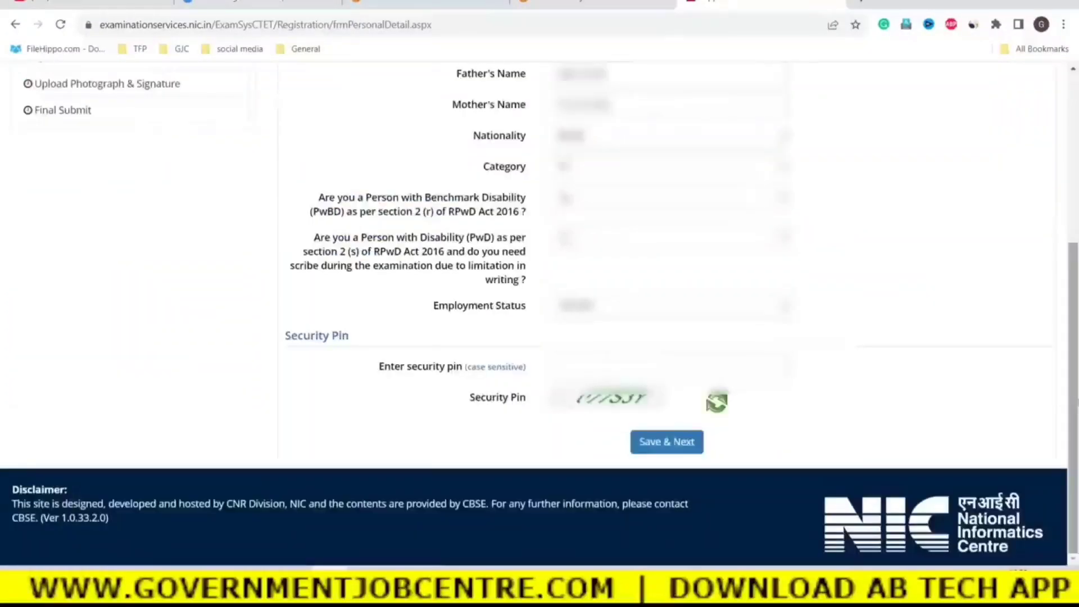
left_click(585, 309)
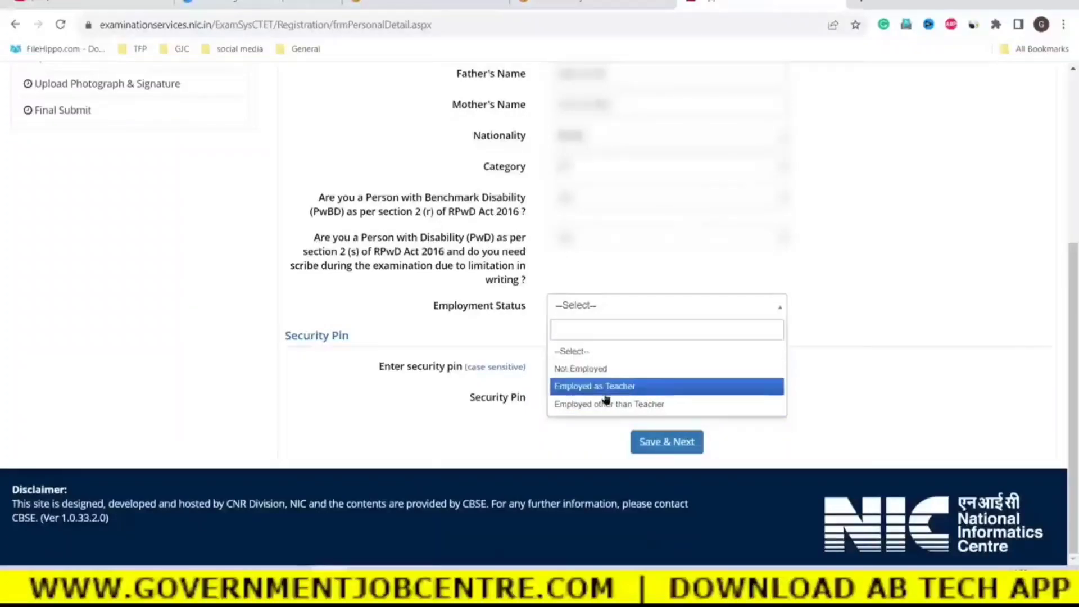
left_click(571, 392)
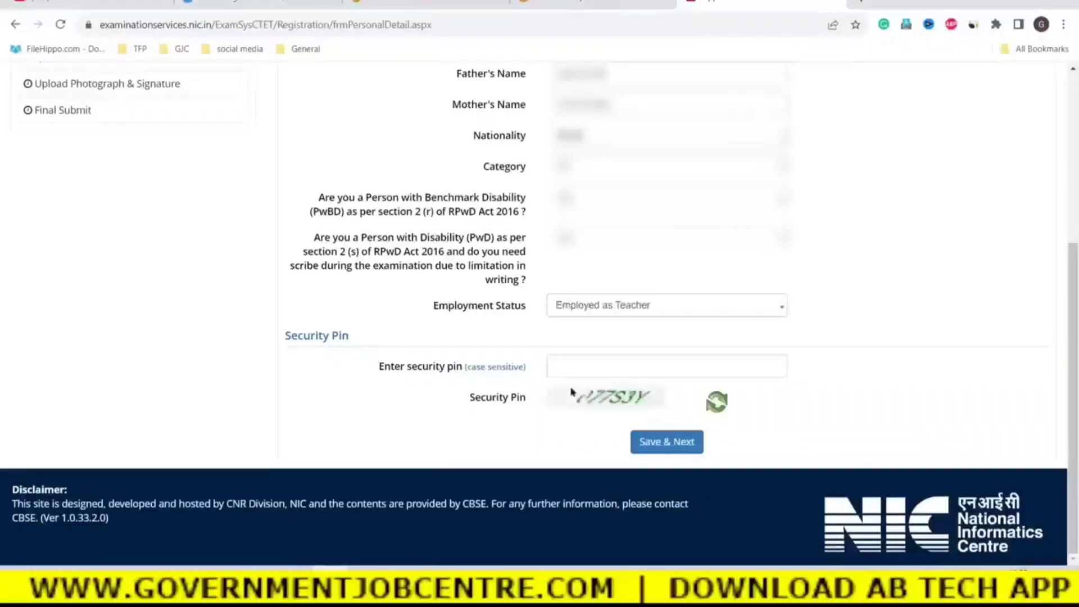
Step: Enter the security pin and Save & Next, then dismiss the pin mismatch message and retype the pin
left_click(557, 365)
type("077s3y")
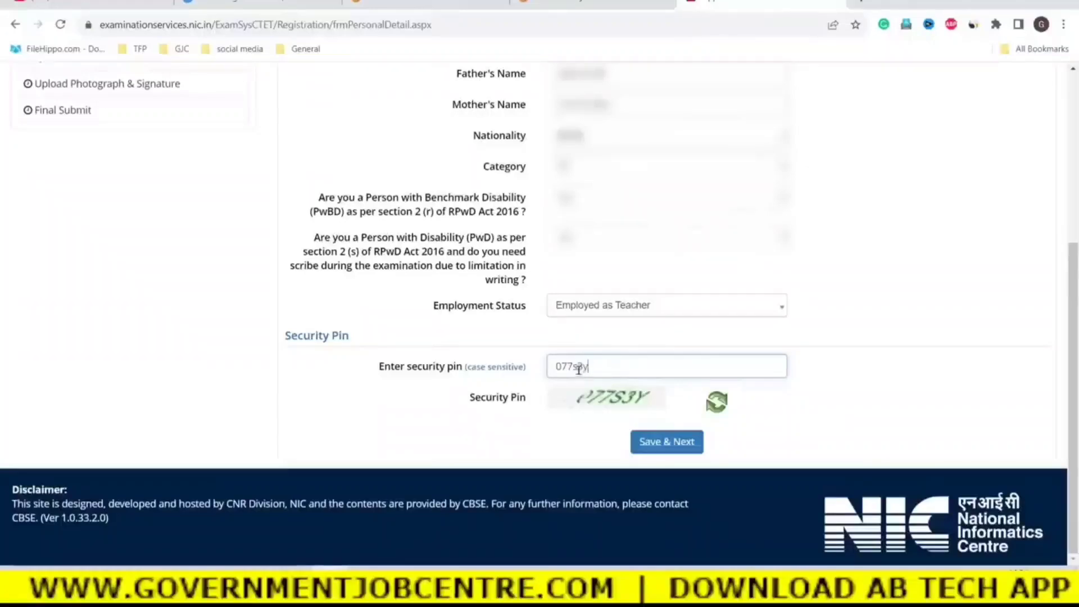
type("S")
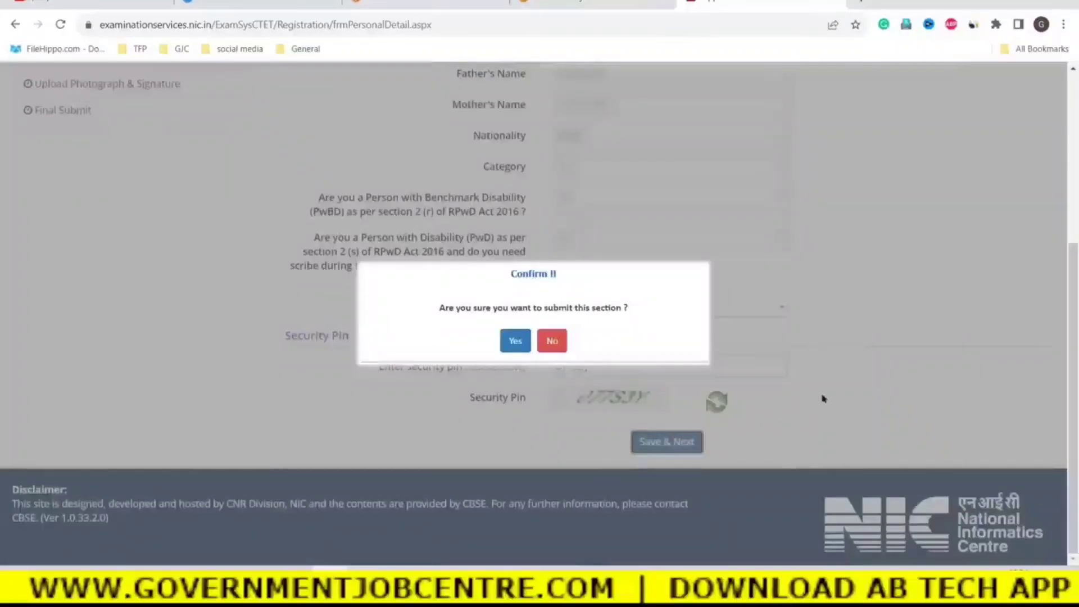
left_click(667, 442)
left_click(530, 344)
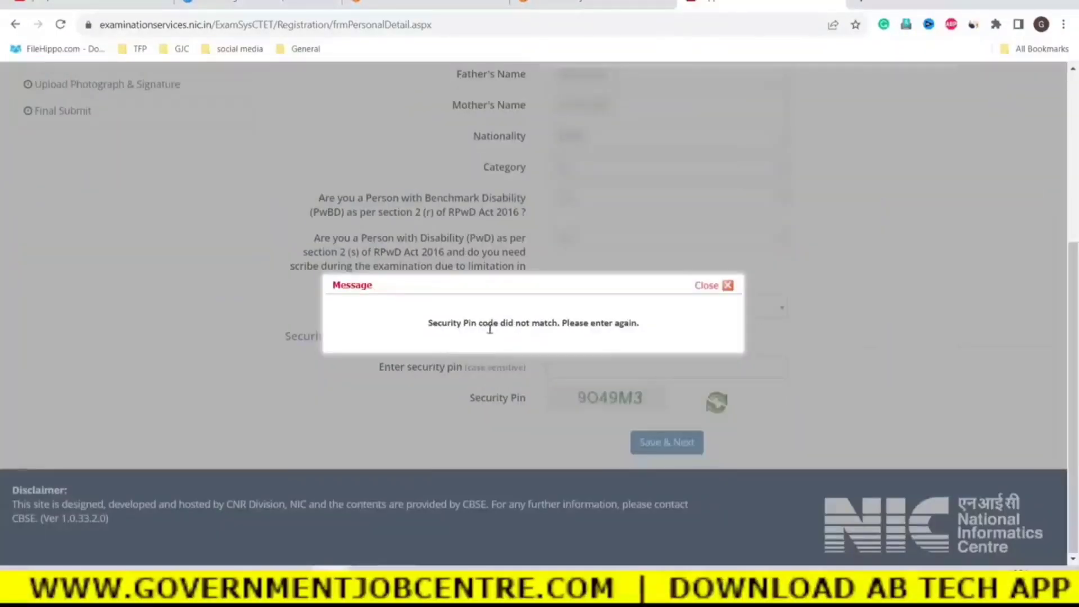
left_click(727, 285)
left_click(564, 369)
type("9O")
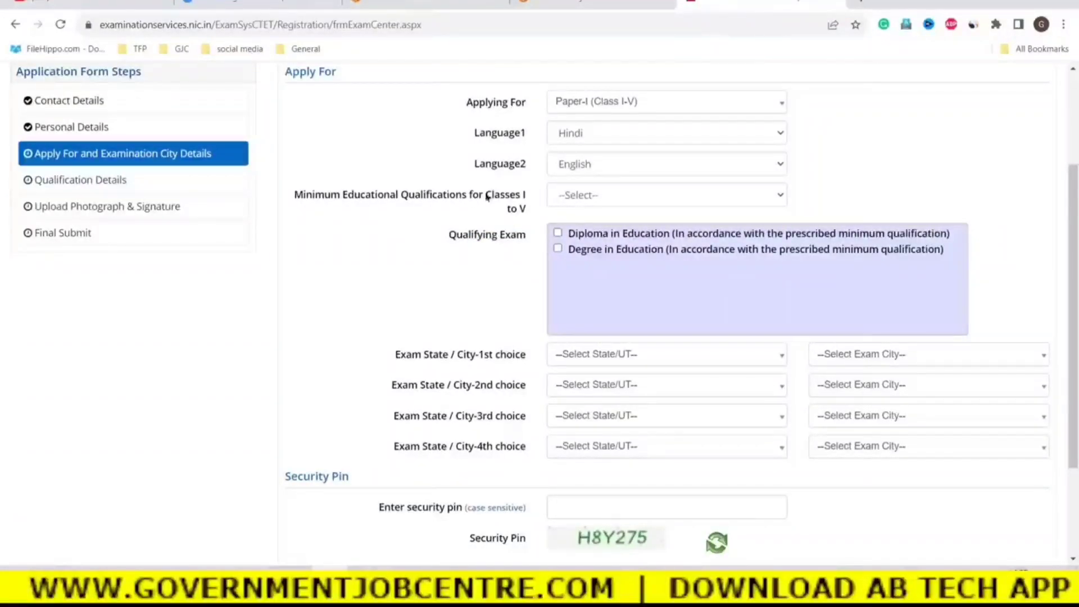
Step: Expand the Classes I to V minimum qualification dropdown to show options 1–4 with their explanation table
left_click(615, 195)
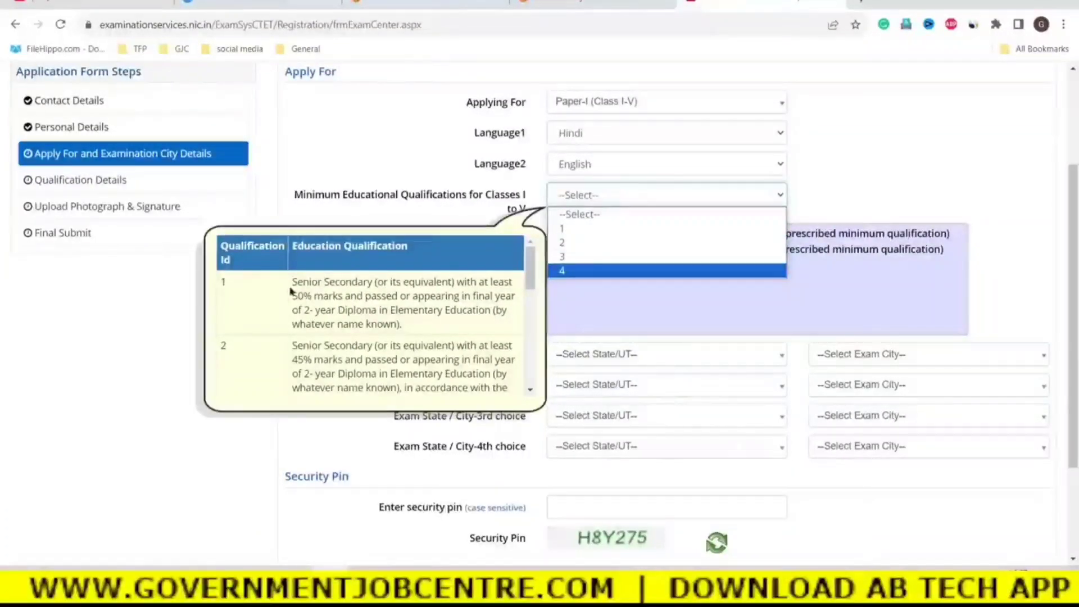
left_click_drag(292, 281, 345, 297)
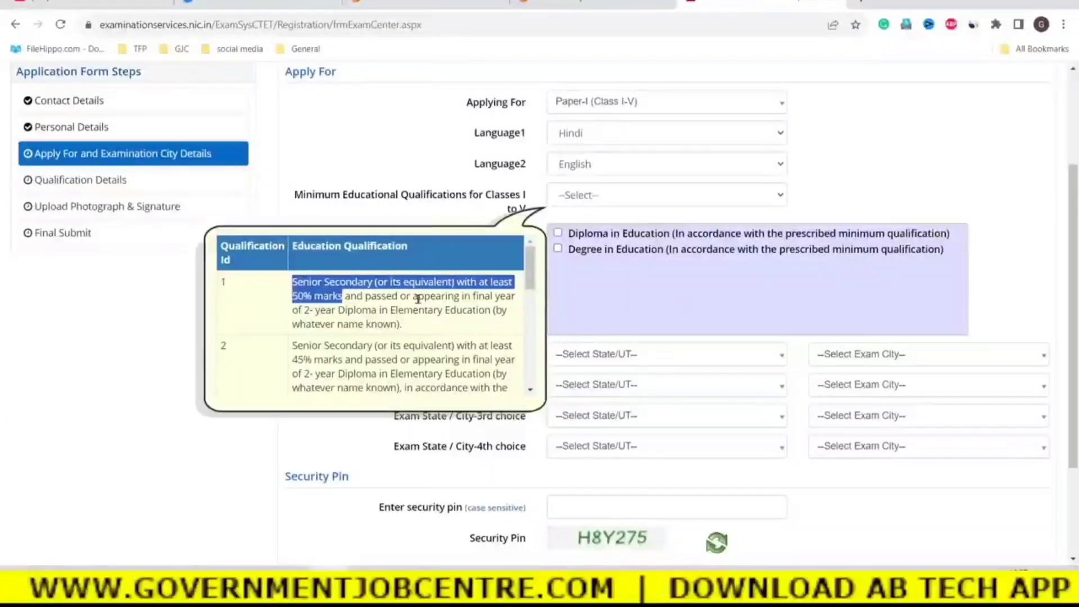
left_click_drag(304, 310, 423, 323)
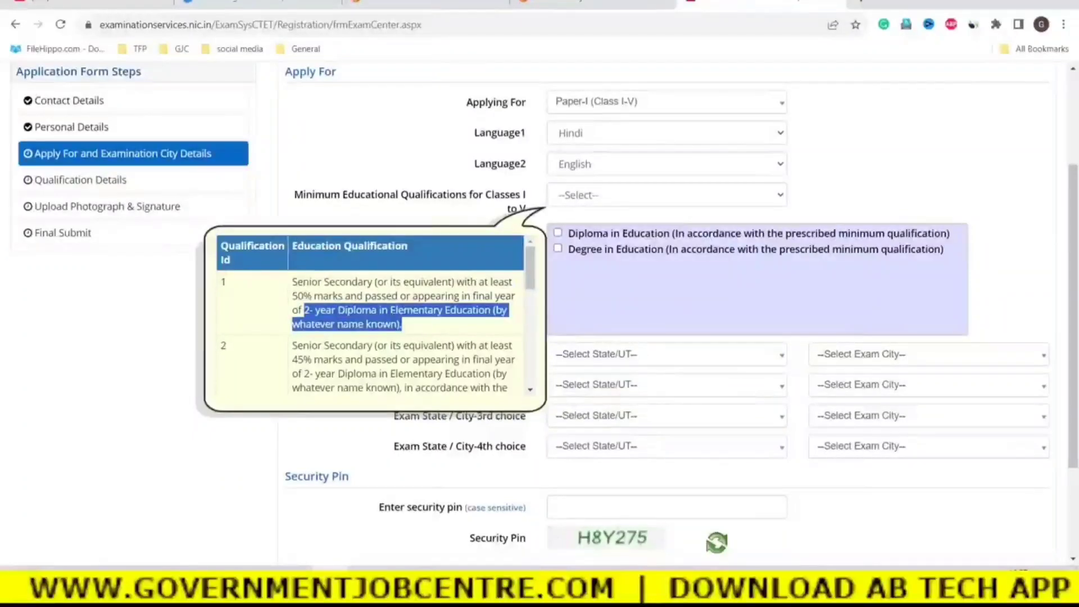
left_click(345, 289)
scroll(355, 291, "down", 1)
scroll(354, 292, "down", 1)
left_click_drag(296, 281, 475, 304)
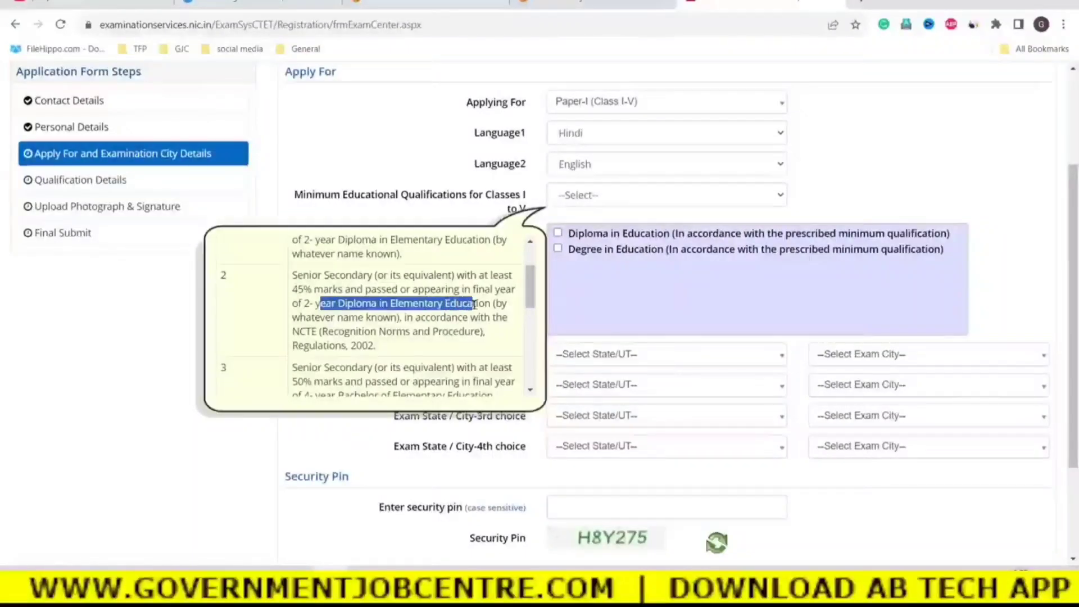
left_click_drag(386, 353, 299, 347)
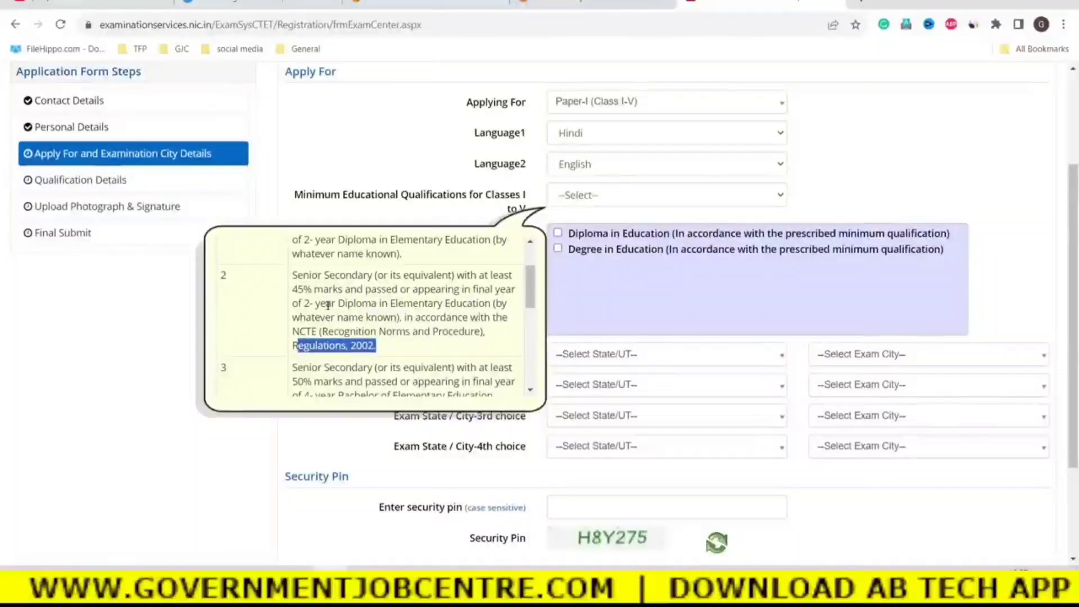
scroll(349, 313, "down", 2)
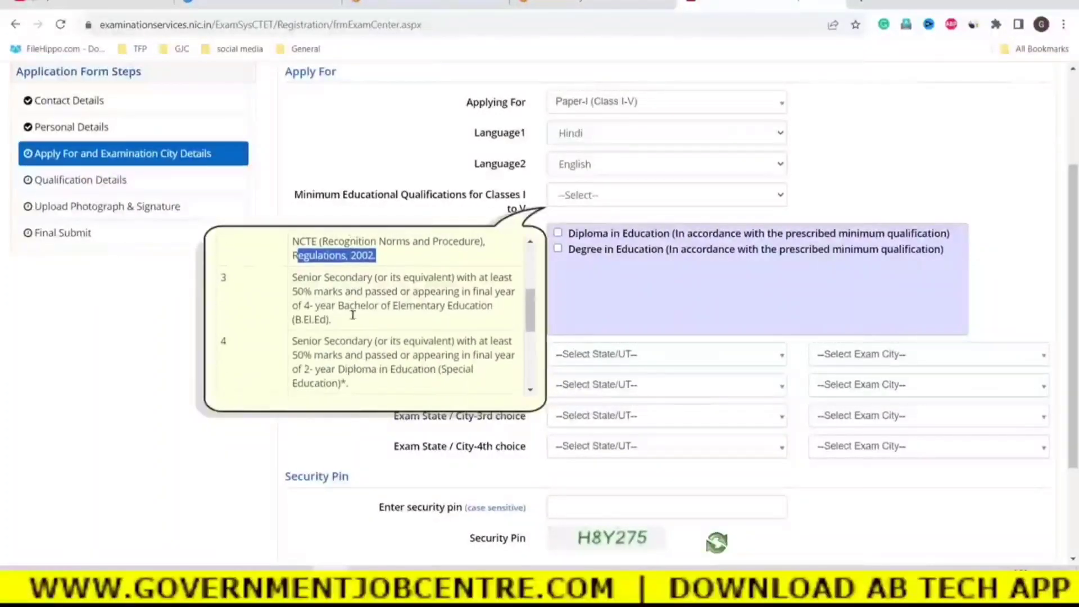
left_click_drag(340, 324, 295, 318)
scroll(365, 303, "down", 1)
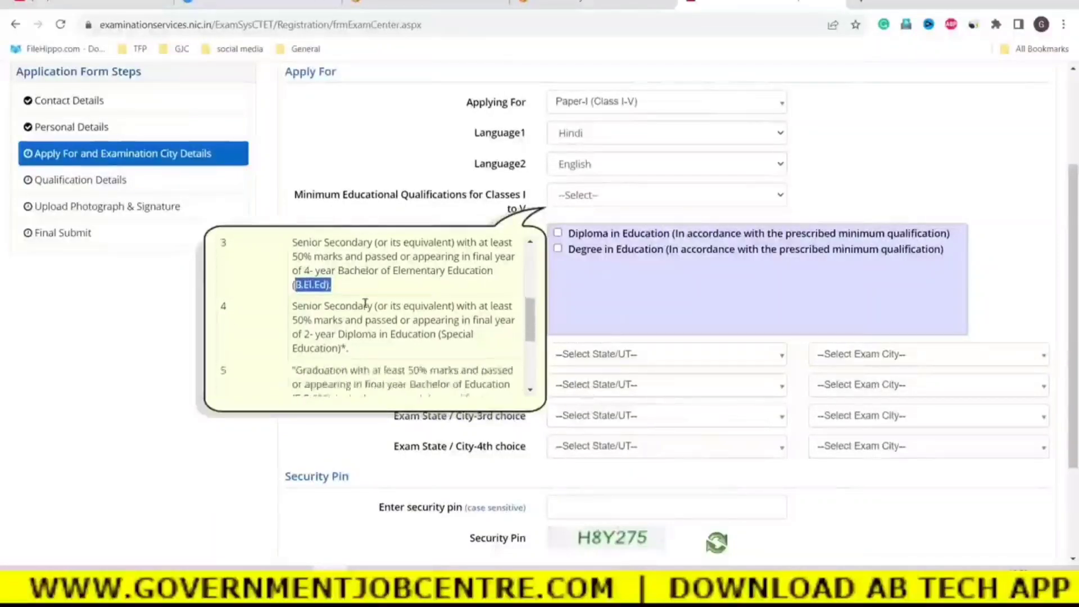
scroll(366, 304, "down", 2)
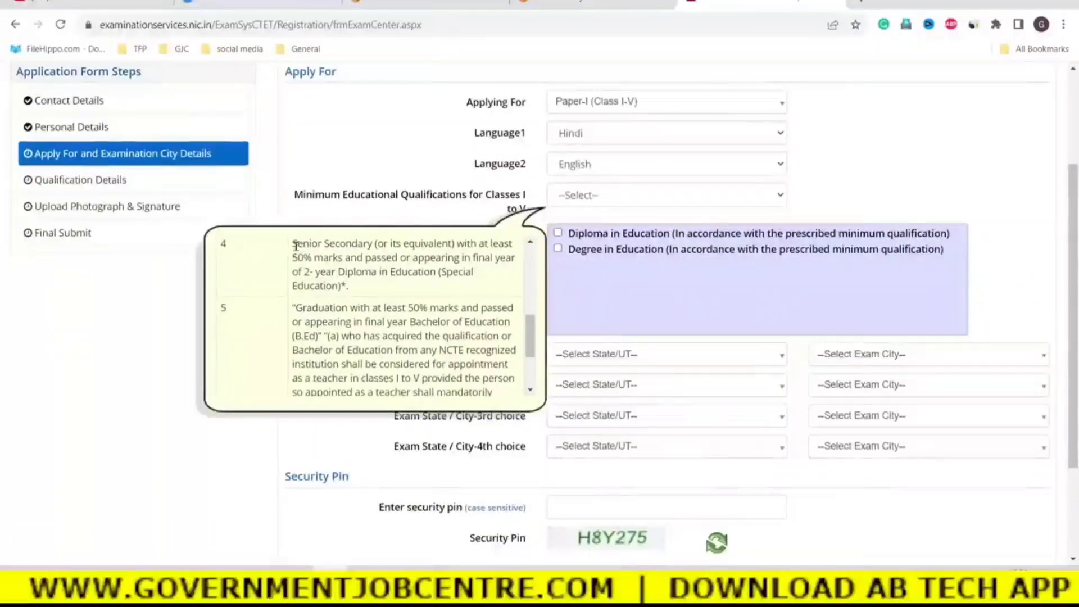
left_click_drag(295, 246, 312, 258)
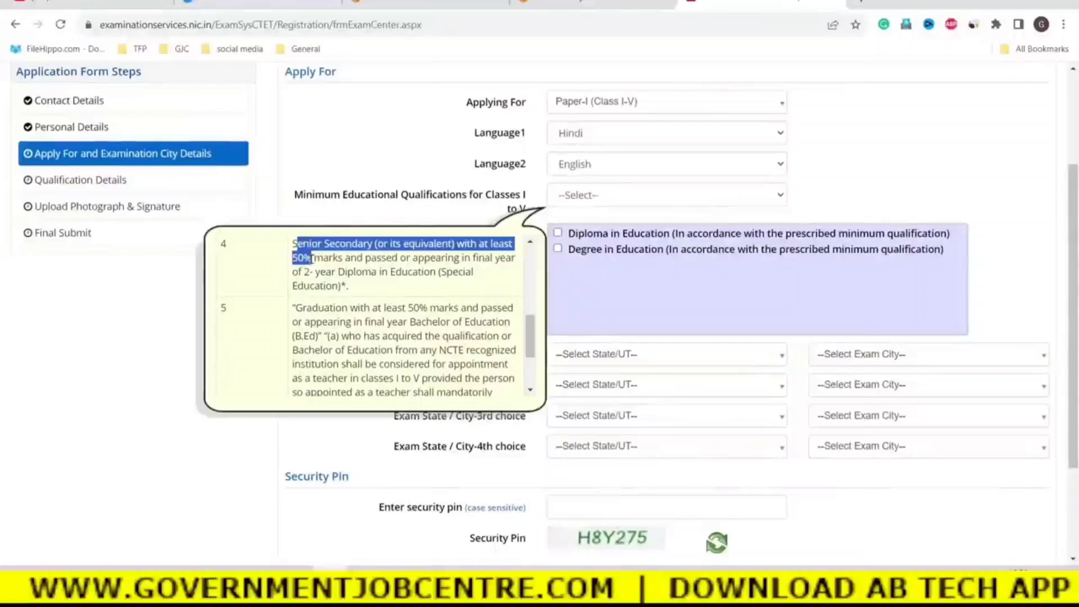
left_click_drag(340, 272, 443, 289)
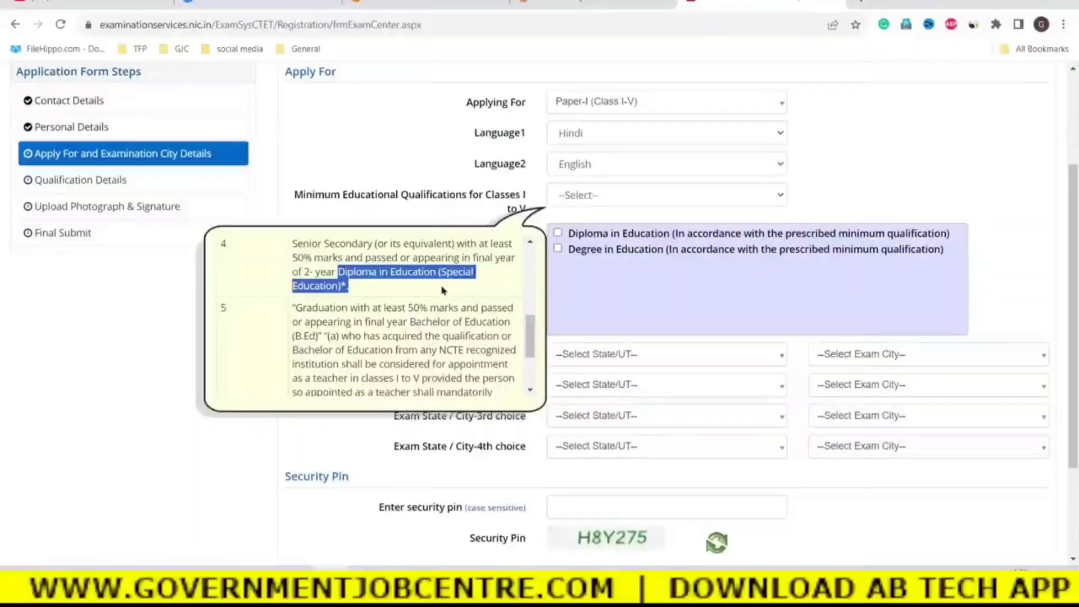
left_click(326, 330)
left_click_drag(299, 308, 490, 338)
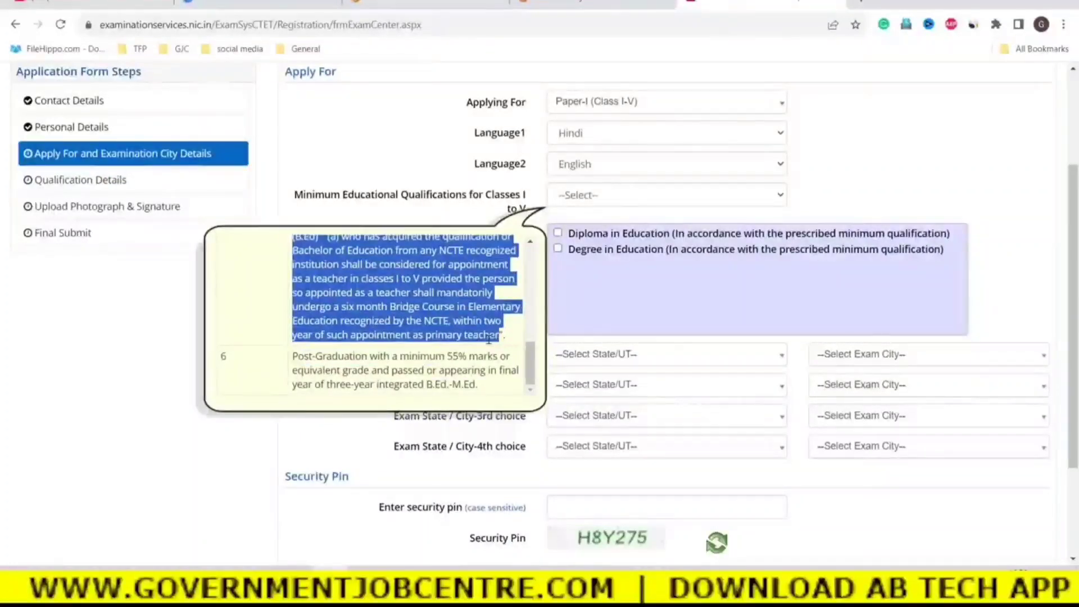
scroll(490, 338, "up", 1)
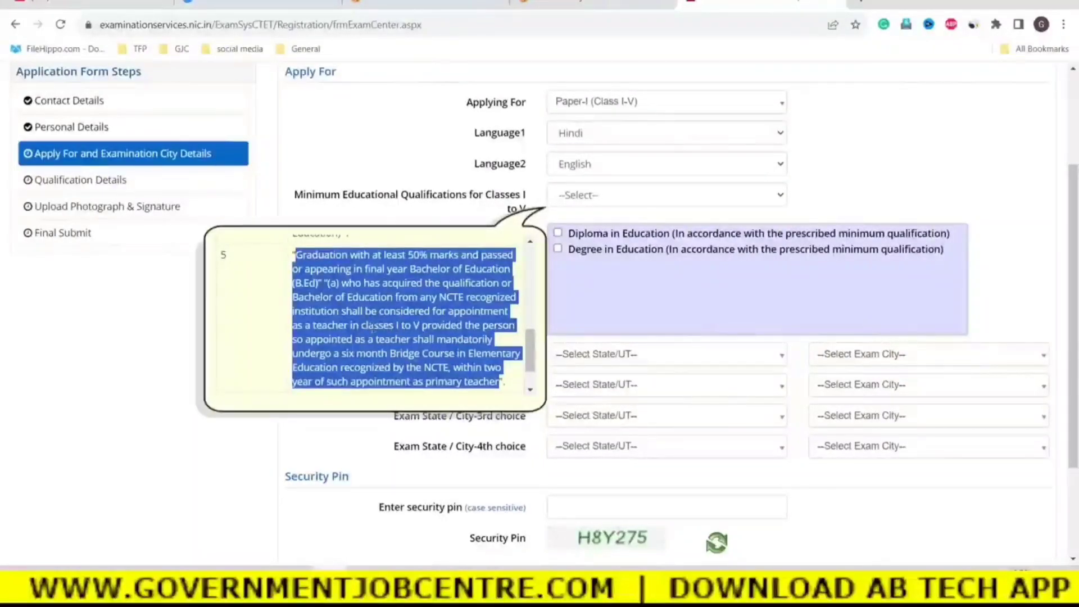
scroll(373, 329, "down", 4)
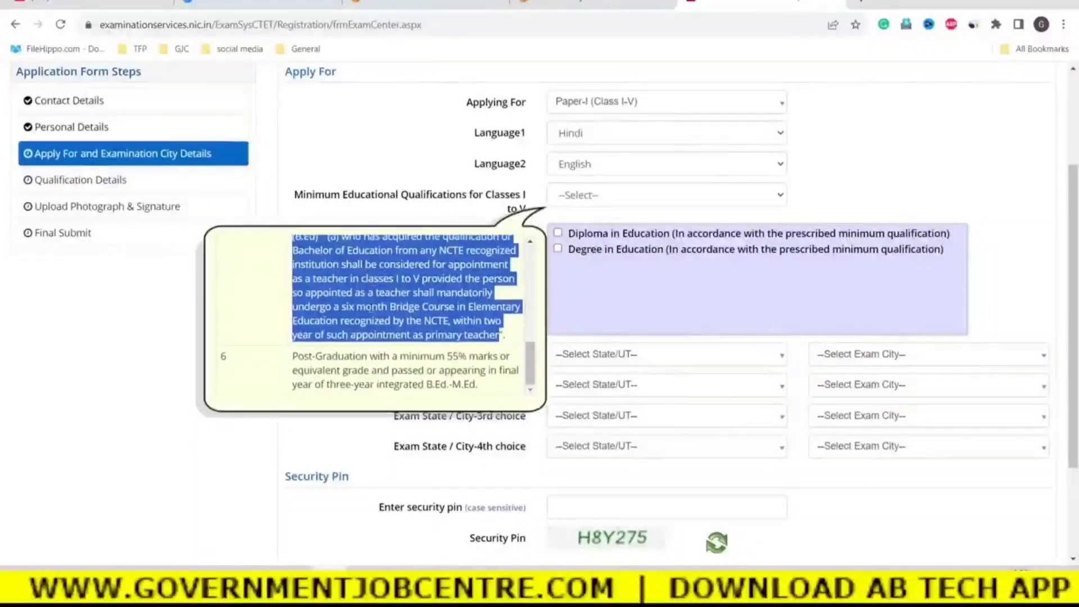
left_click_drag(296, 313, 458, 311)
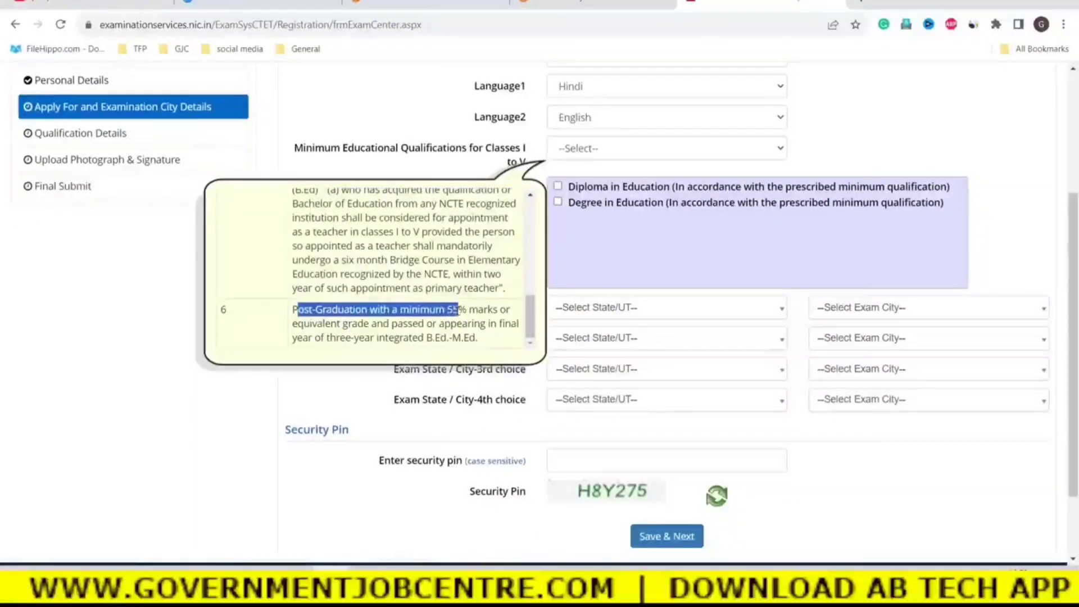
left_click_drag(379, 339, 488, 340)
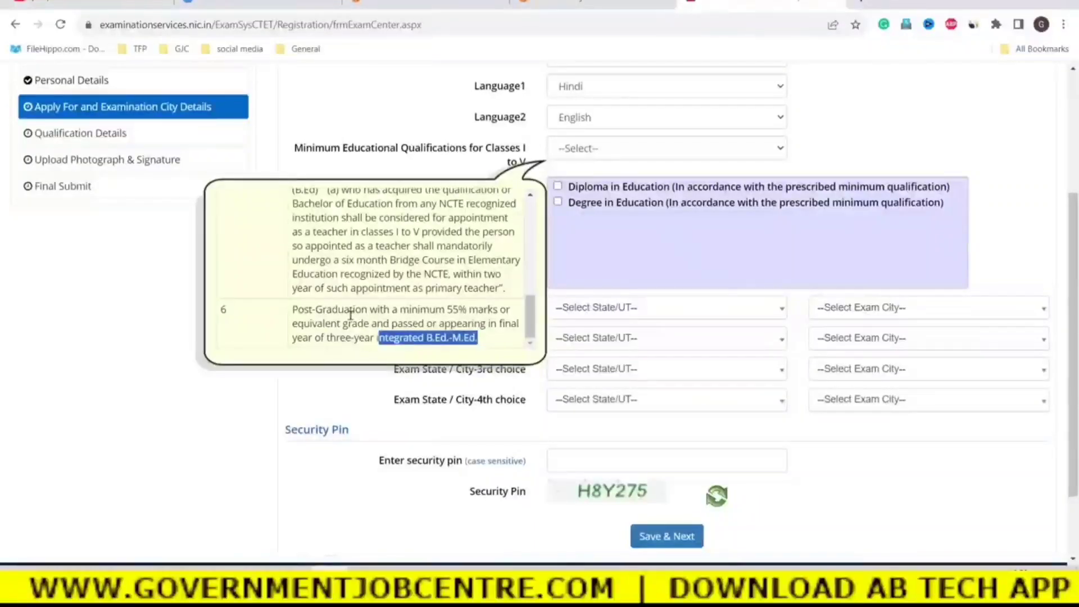
scroll(350, 315, "up", 5)
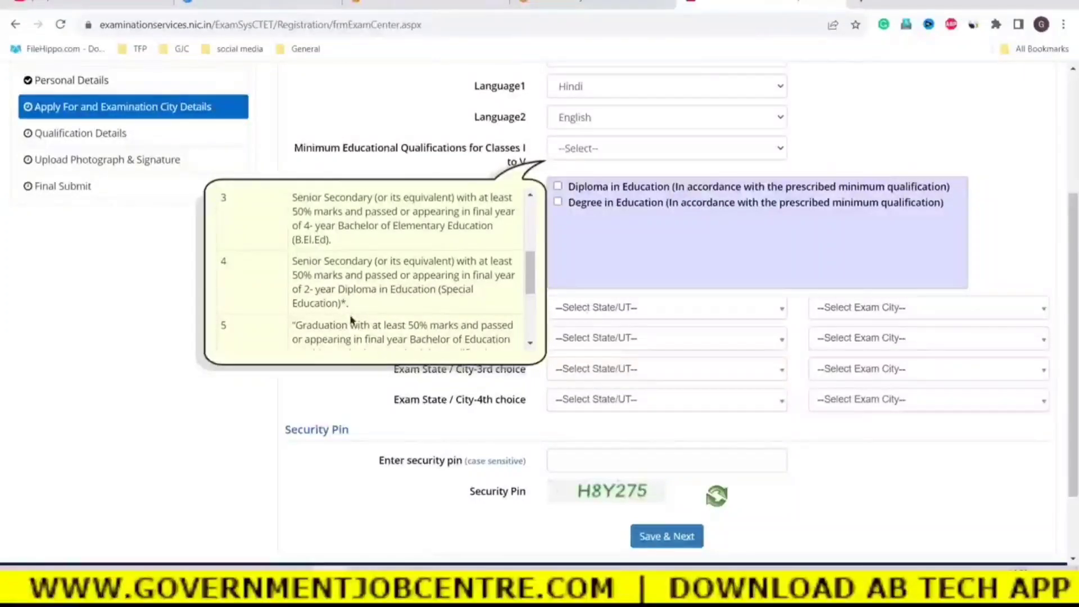
scroll(294, 296, "up", 3)
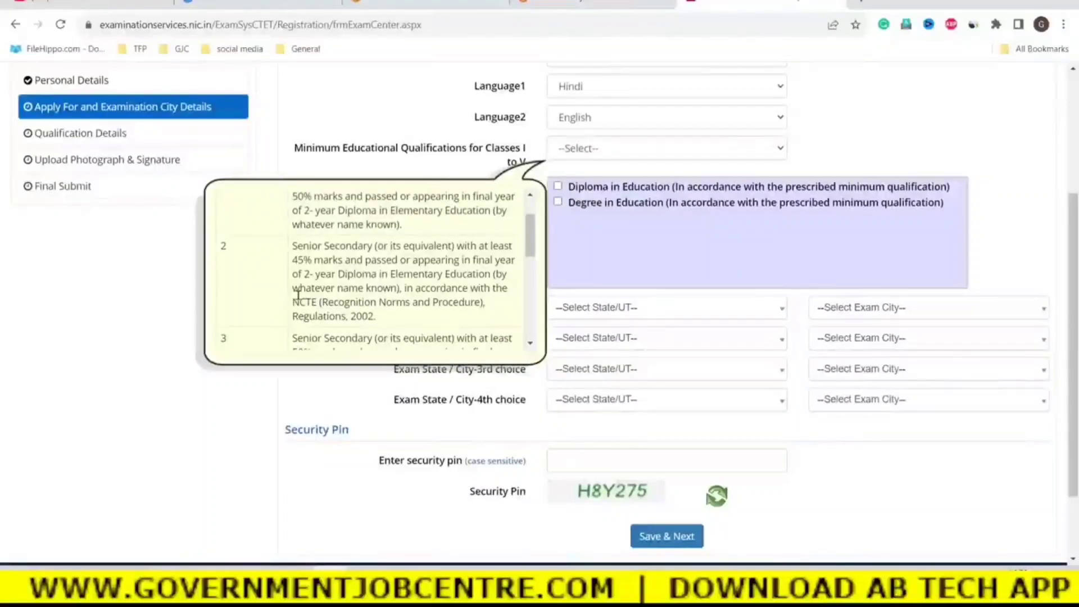
scroll(334, 304, "up", 2)
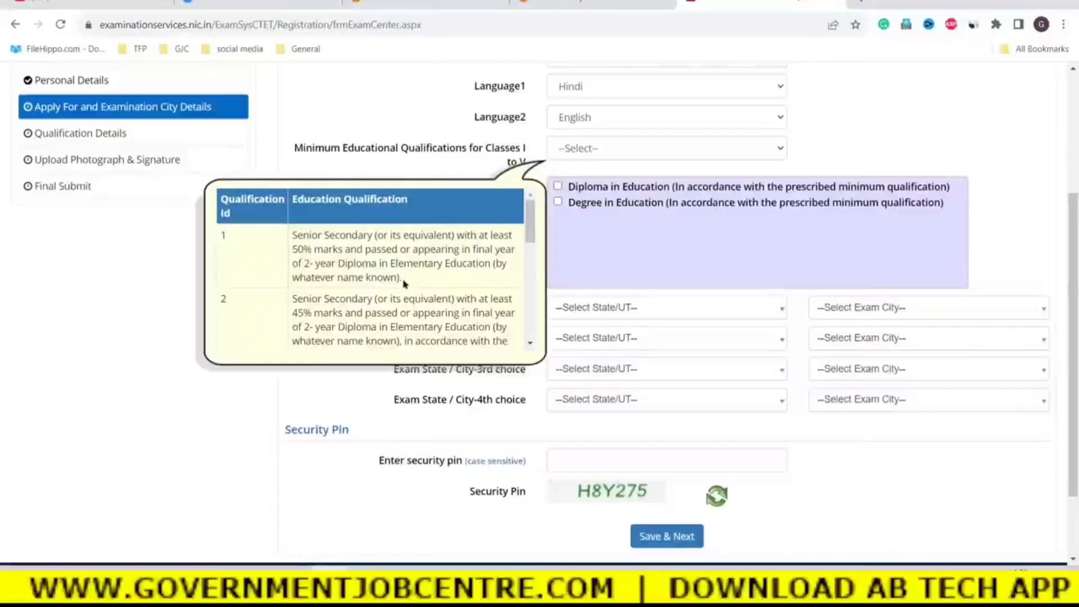
left_click_drag(402, 278, 292, 236)
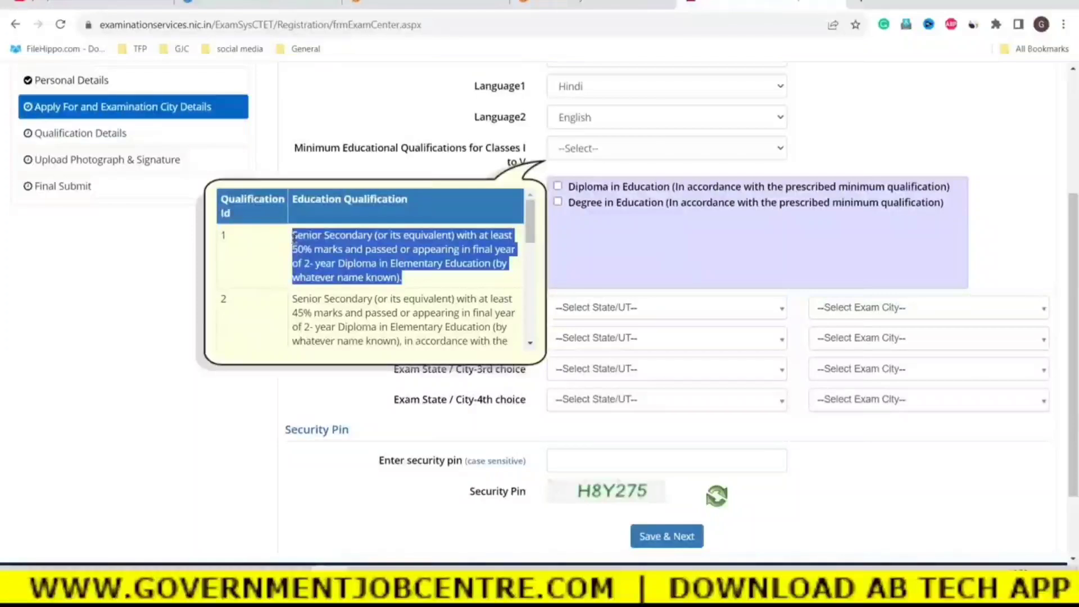
scroll(307, 263, "down", 5)
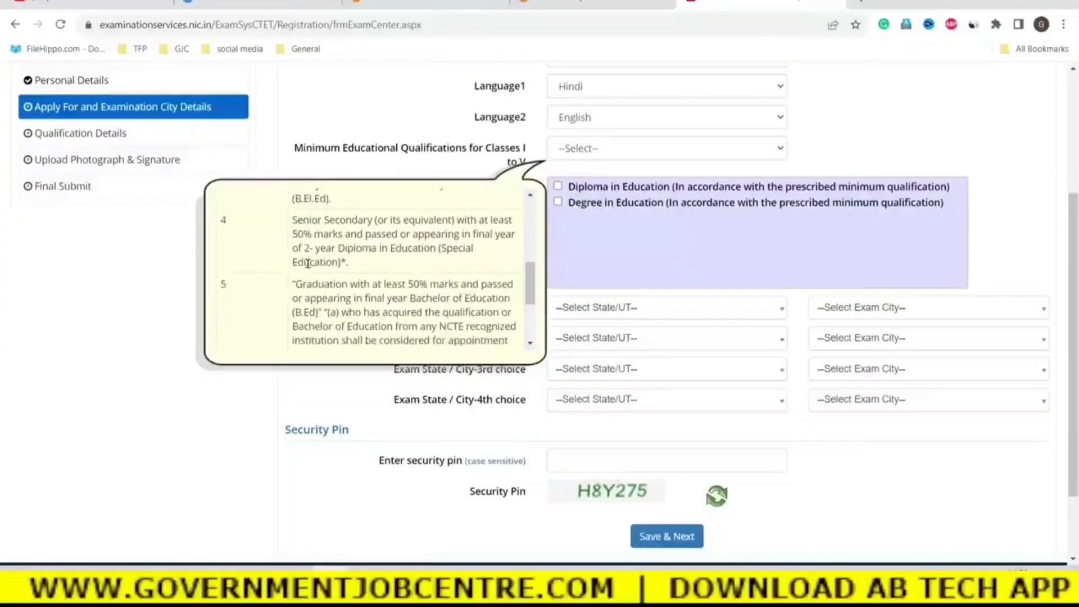
scroll(308, 263, "up", 5)
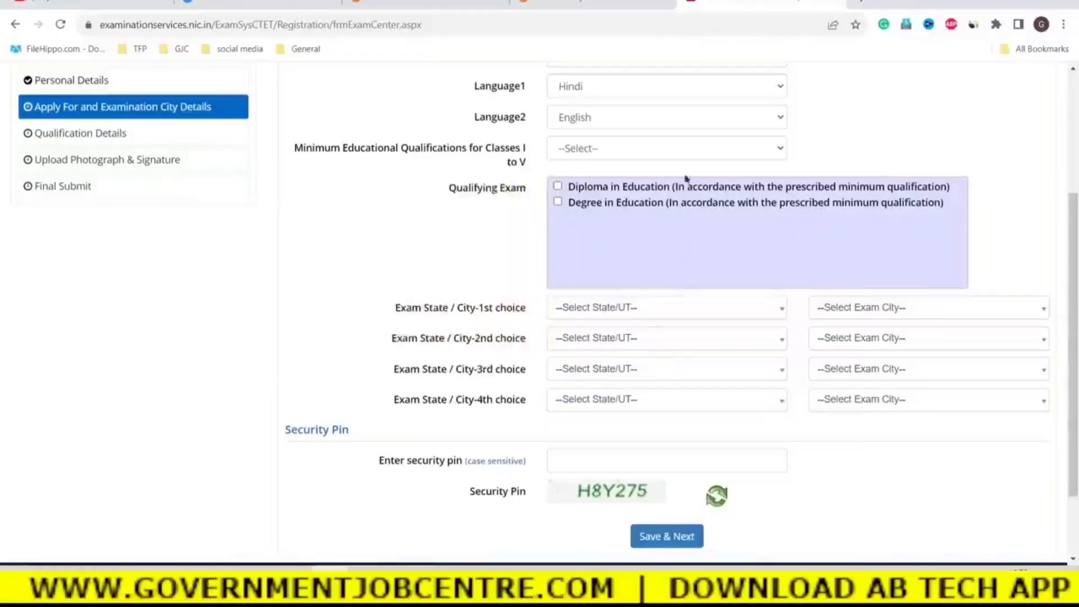
Step: Pick 1 as the minimum qualification and tick Diploma in Education, leaving Degree in Education unticked
left_click(602, 150)
left_click(564, 182)
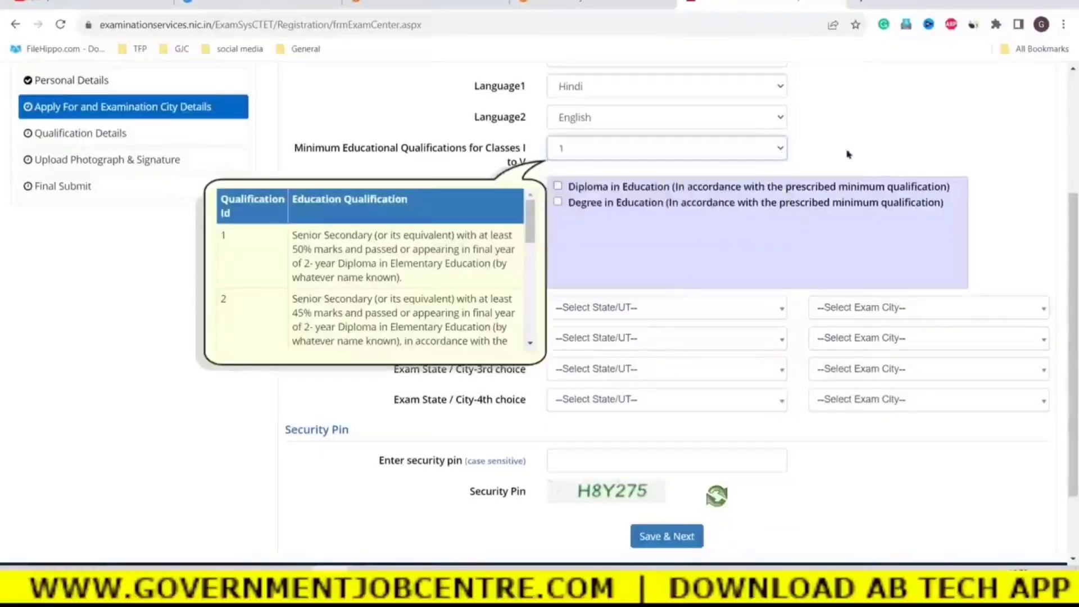
scroll(833, 191, "up", 1)
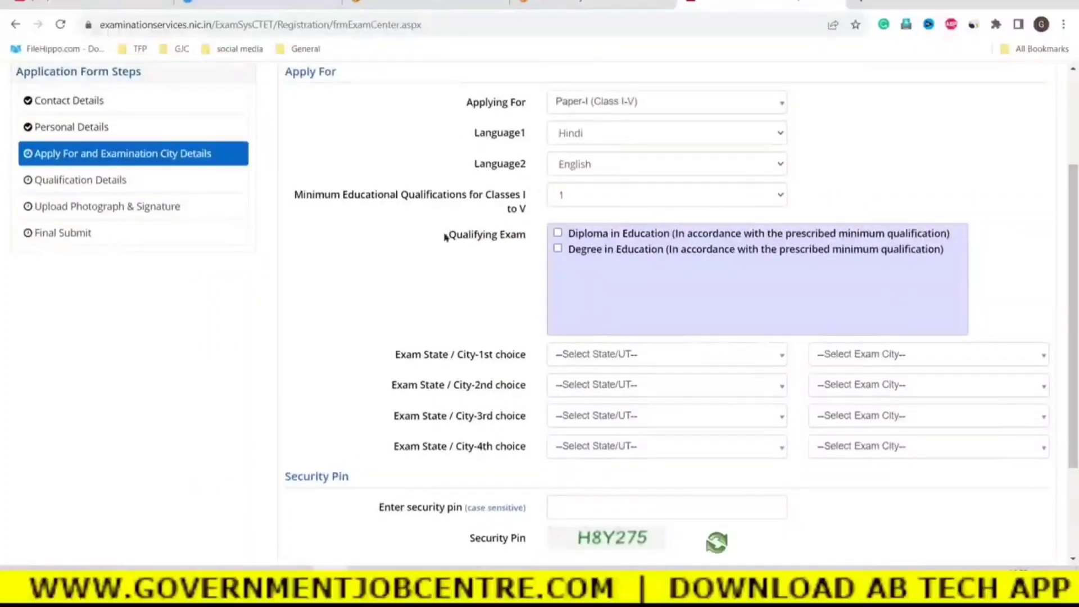
left_click_drag(450, 236, 514, 238)
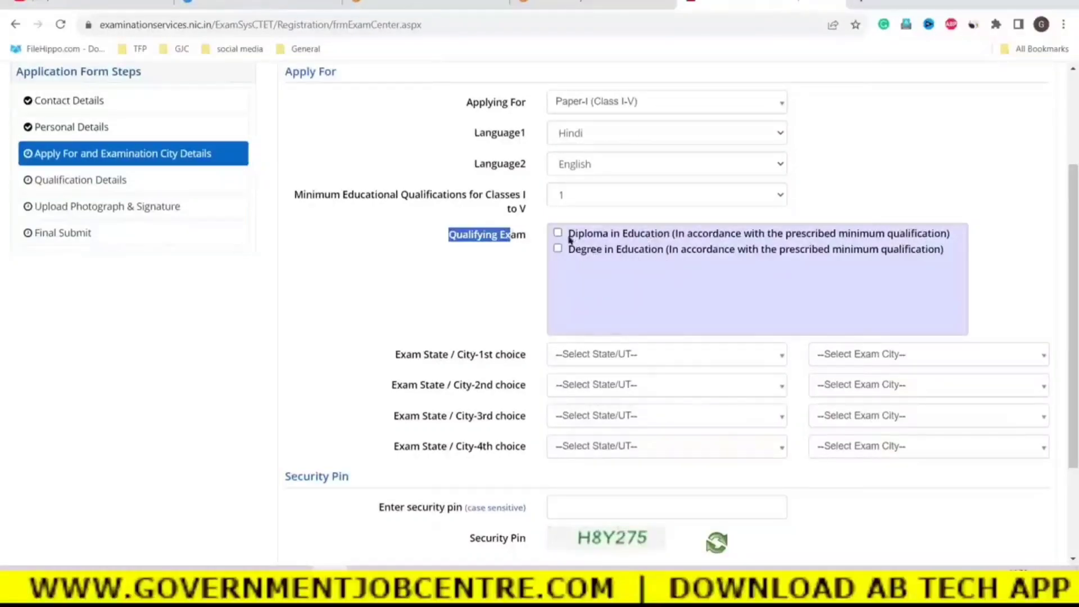
left_click(557, 235)
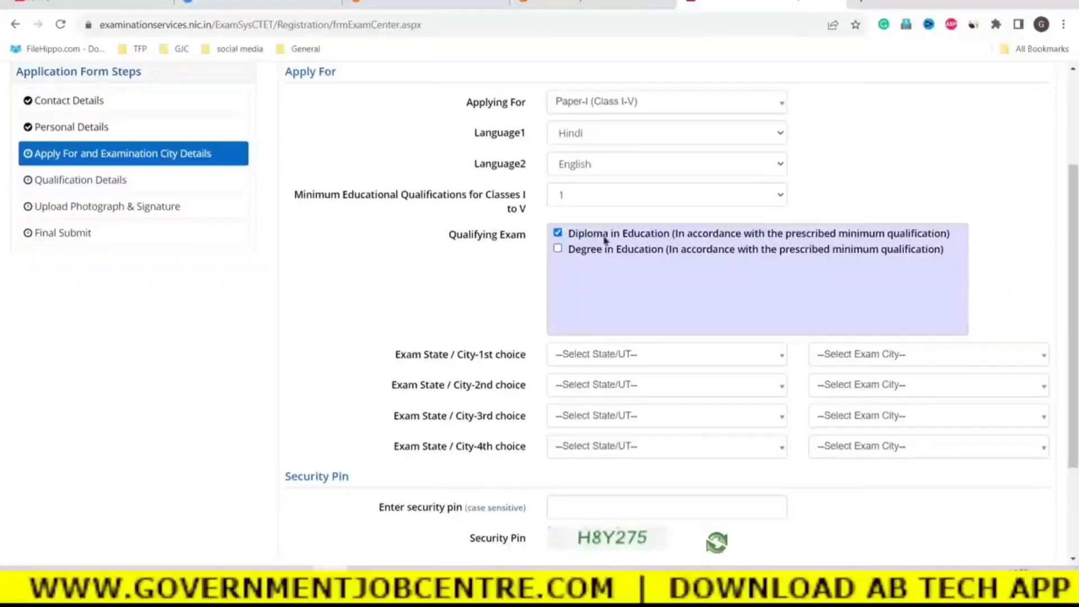
Step: Switch to Paper-II (Class VI-VIII) with Hindi as Language1 and English as Language2
left_click(614, 107)
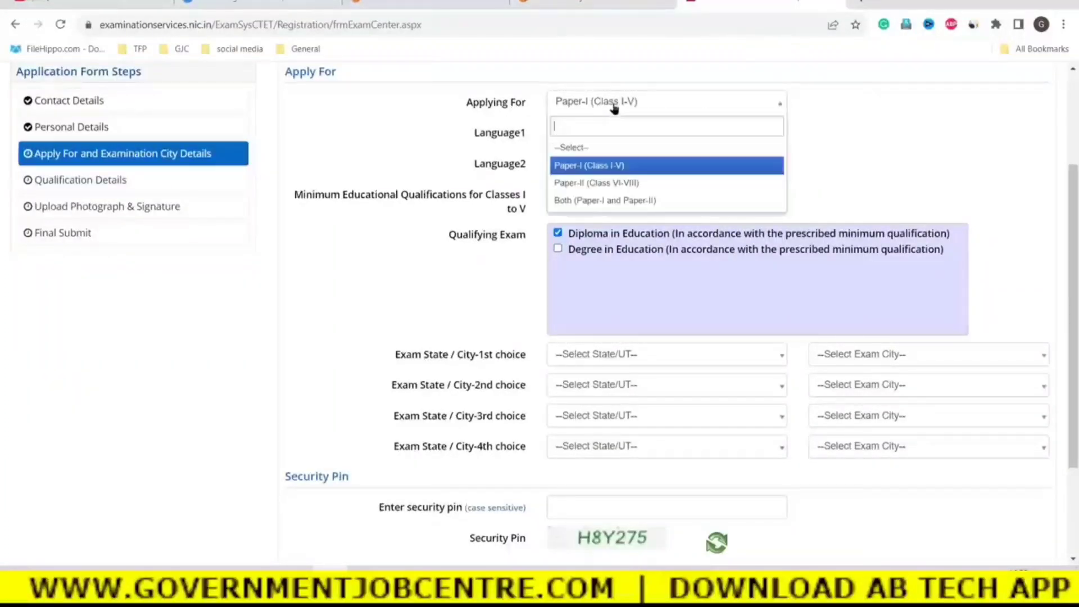
left_click(591, 183)
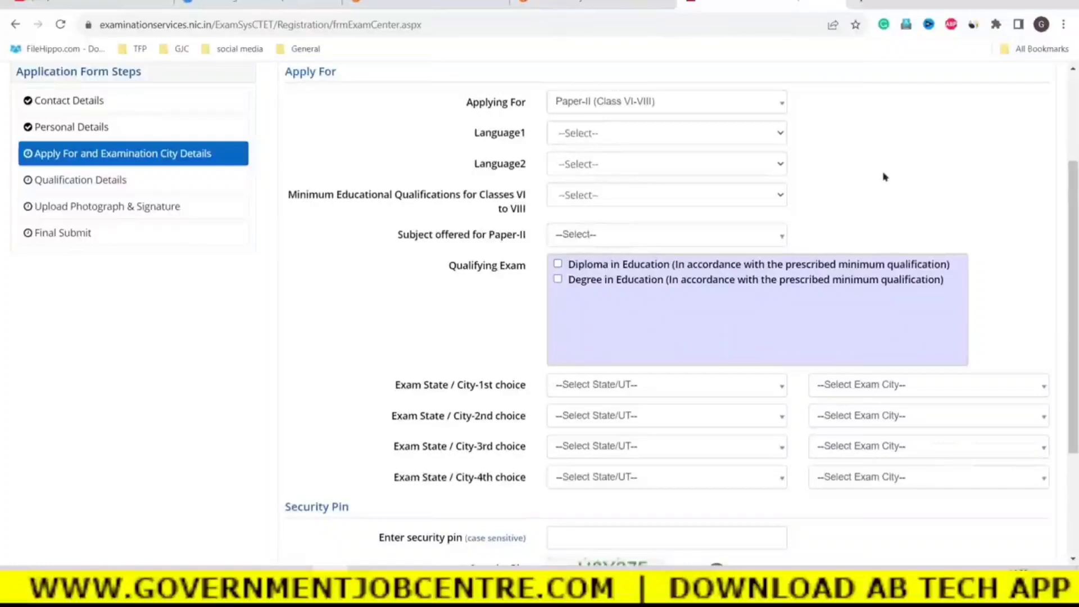
left_click(658, 132)
left_click(626, 179)
left_click(626, 164)
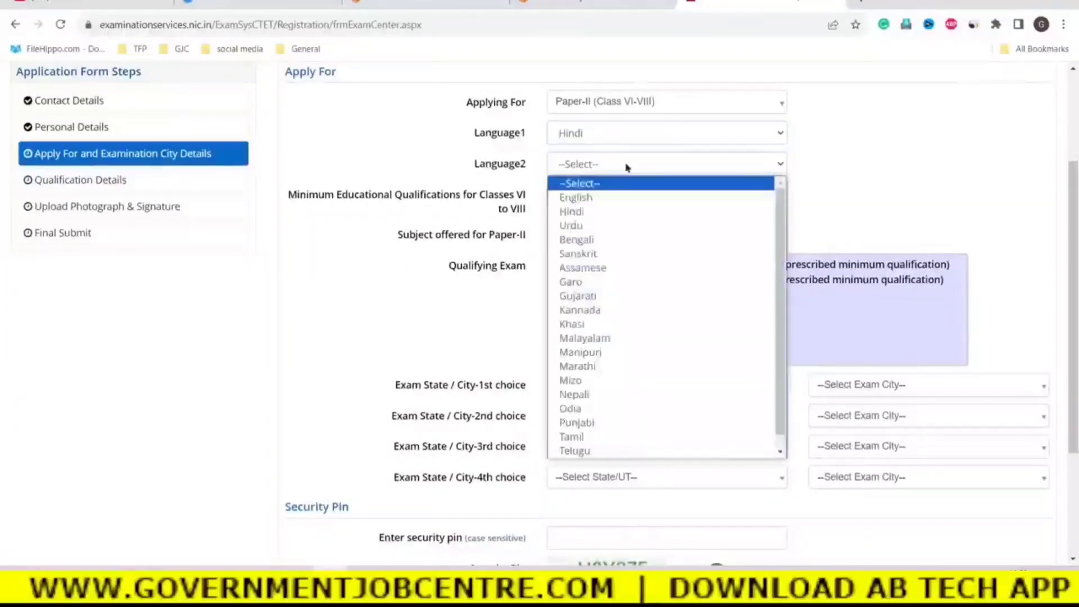
left_click(576, 198)
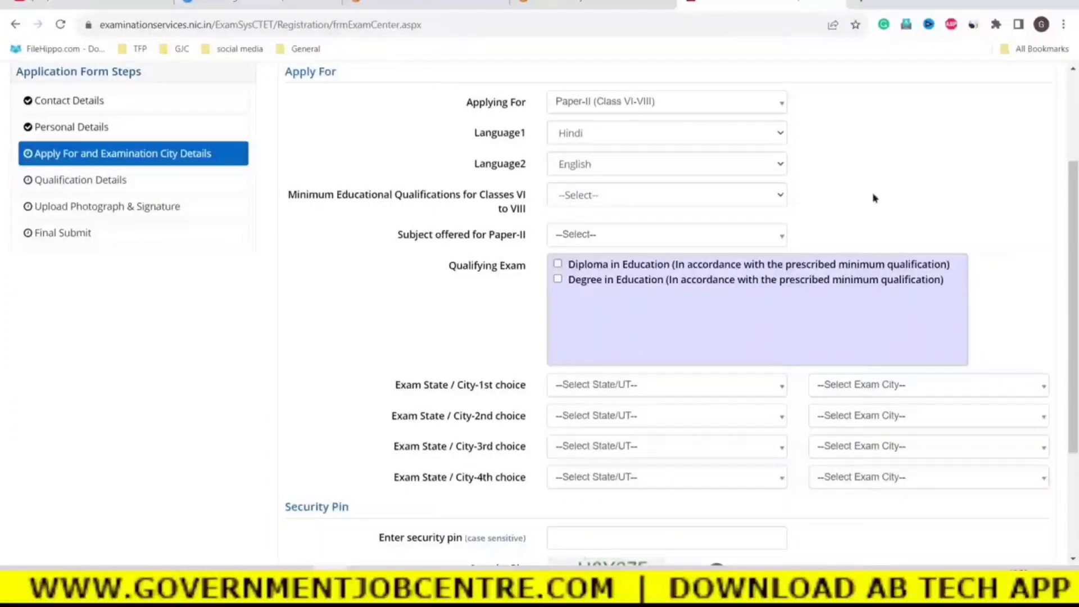
Step: Open the Classes VI–VIII qualification help and read options 1–3, noting the B.Ed and 45% graduation requirements
left_click(607, 201)
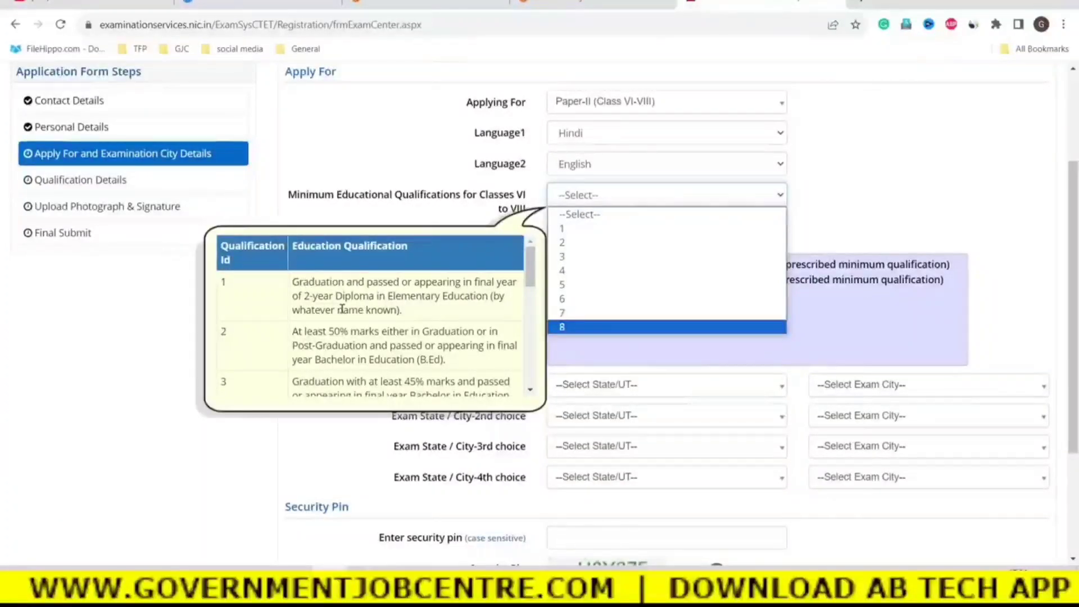
left_click_drag(292, 282, 436, 315)
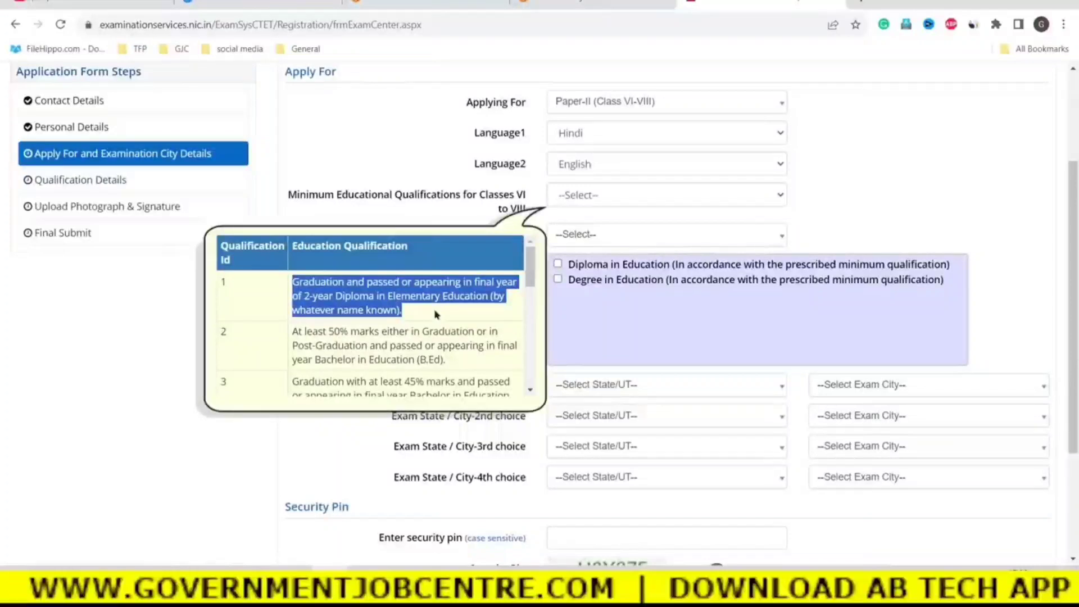
left_click(437, 315)
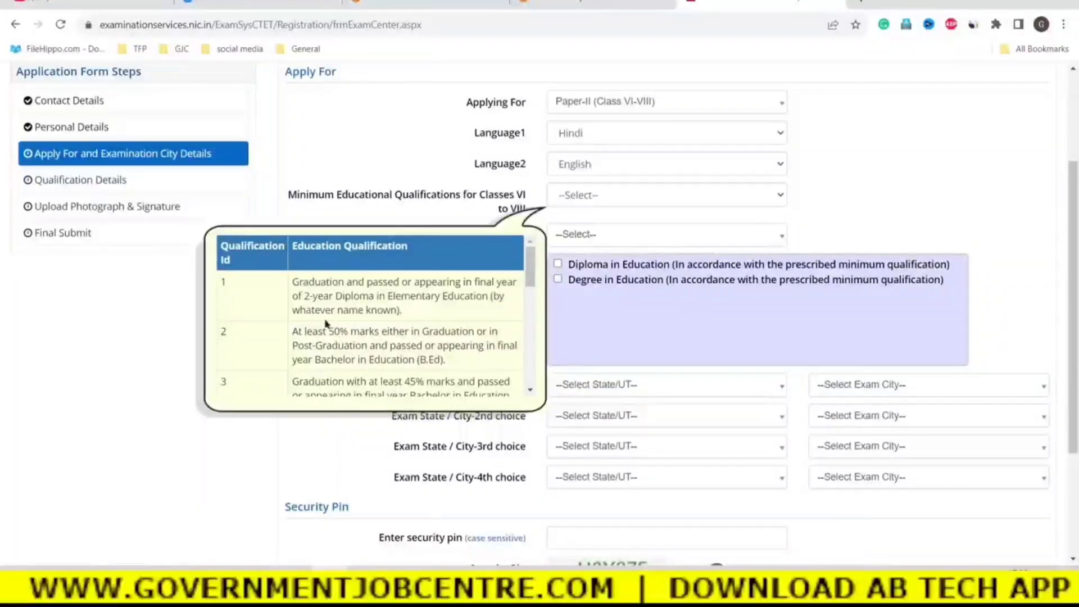
left_click_drag(296, 334, 369, 347)
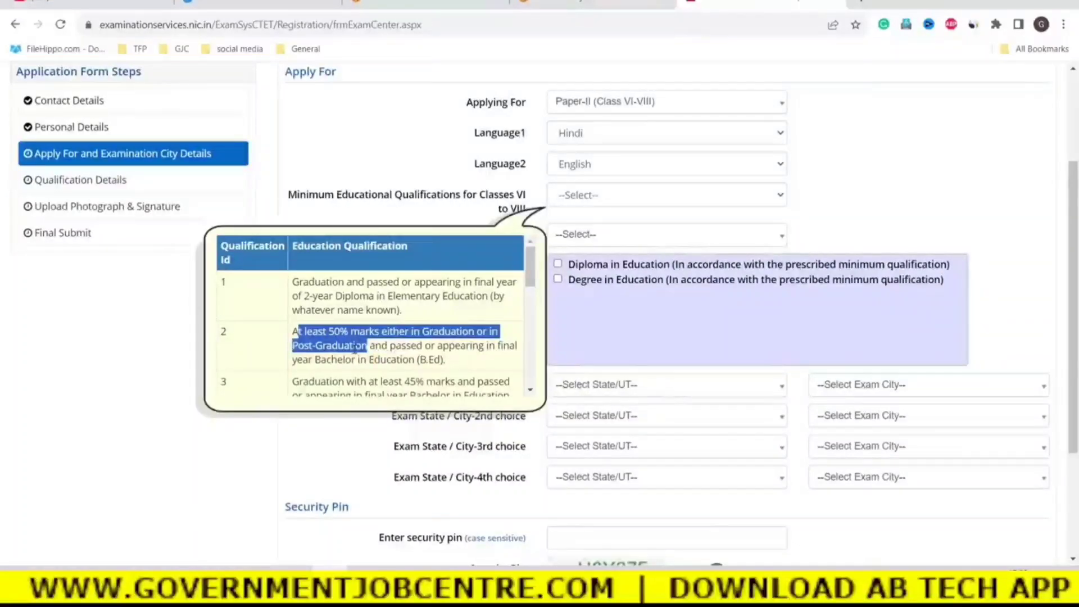
left_click_drag(447, 361, 389, 346)
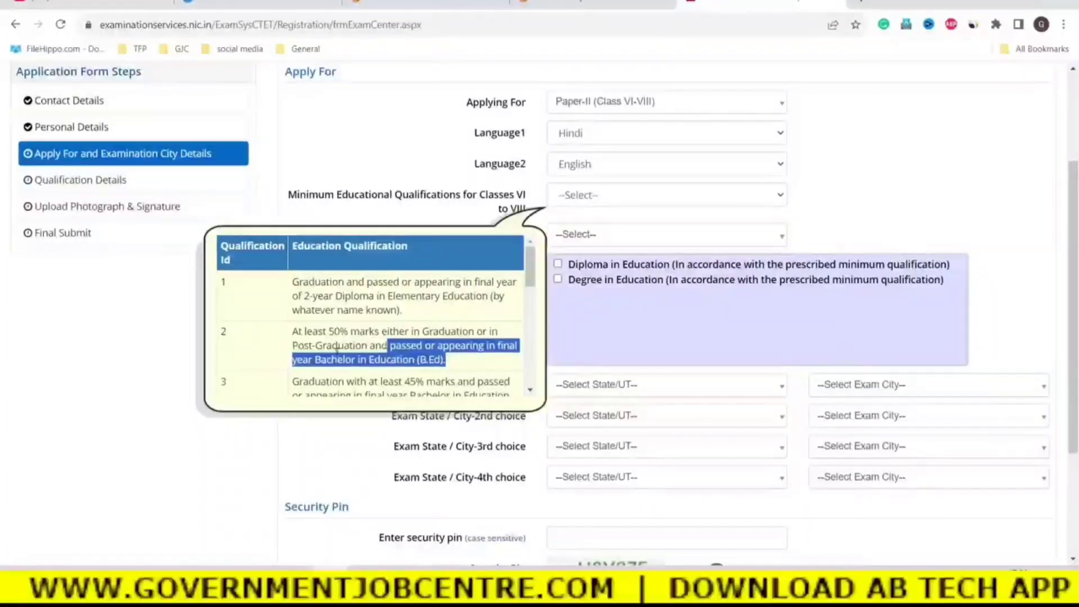
scroll(335, 350, "down", 1)
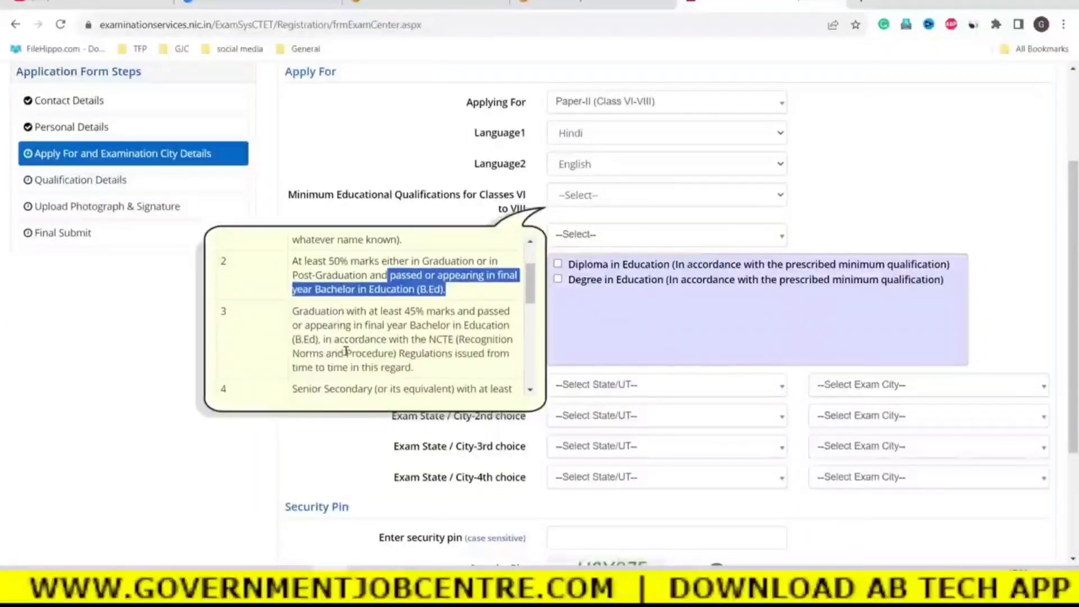
left_click_drag(293, 311, 428, 313)
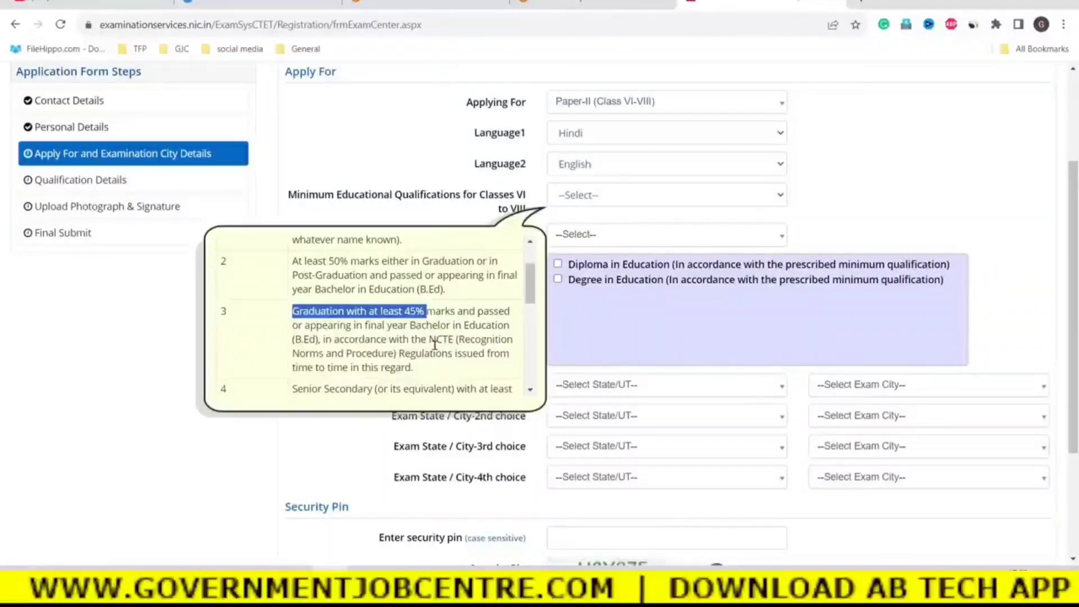
left_click_drag(429, 339, 440, 376)
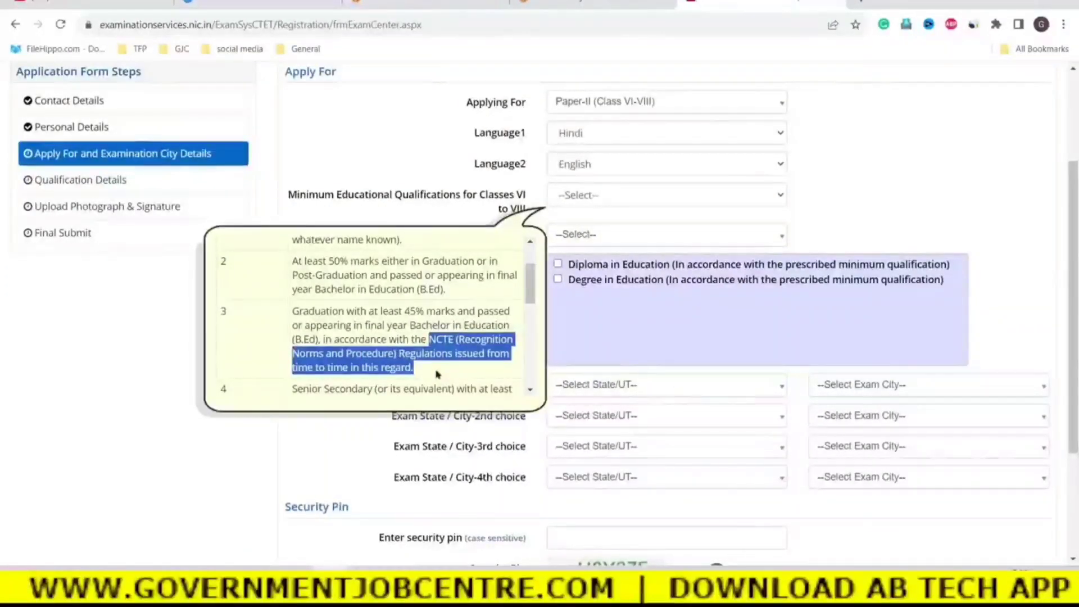
scroll(437, 373, "down", 2)
left_click(352, 324)
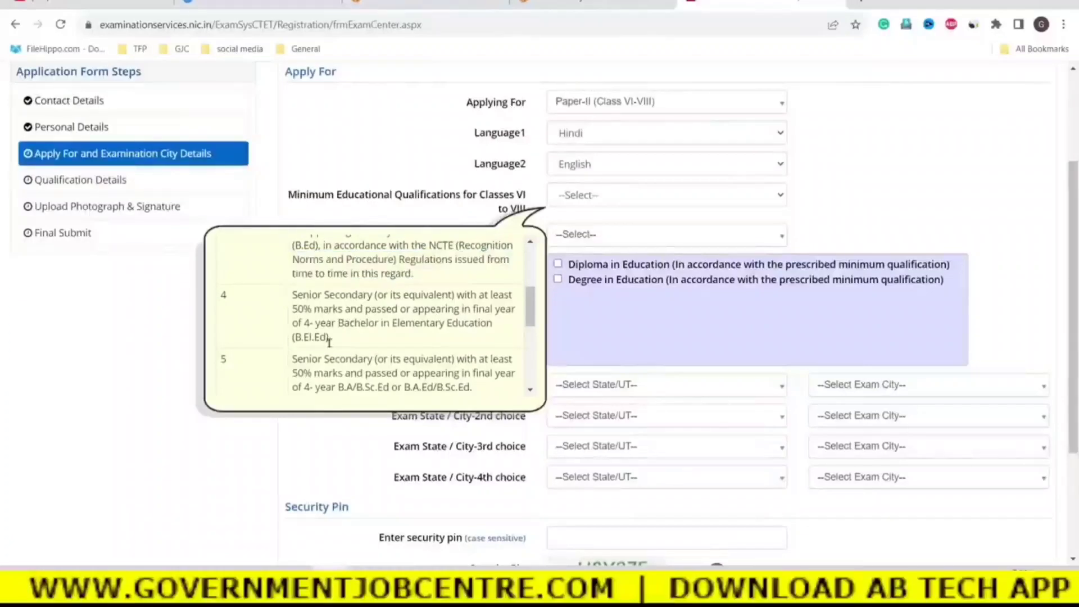
Step: Read qualification options 4–6, highlighting the four-year degree names in option 5
left_click_drag(334, 342, 470, 319)
scroll(397, 344, "down", 1)
scroll(396, 344, "down", 1)
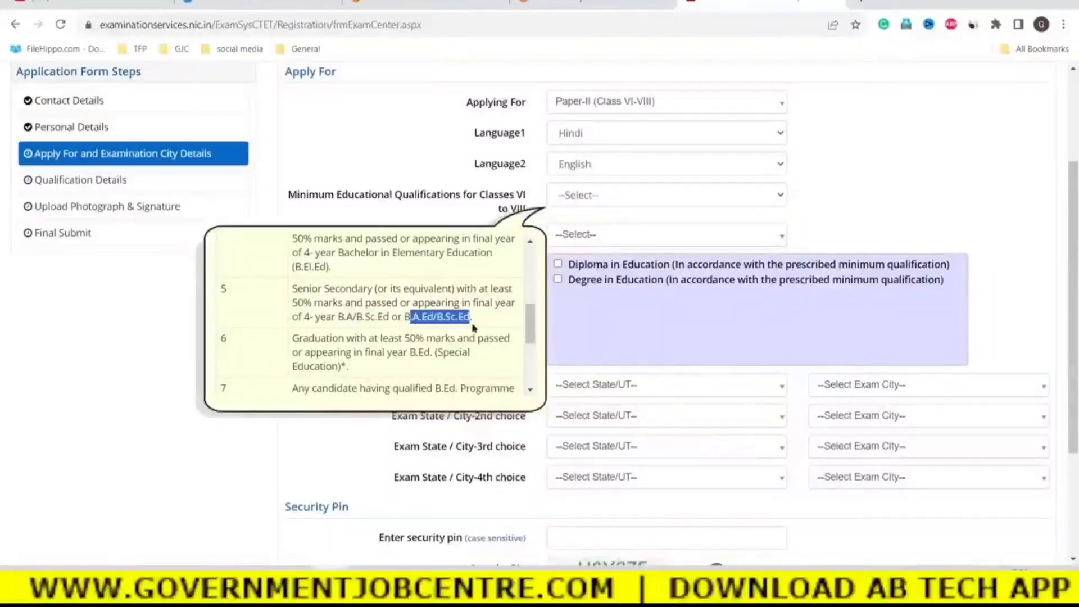
left_click(306, 316)
left_click_drag(305, 317, 472, 317)
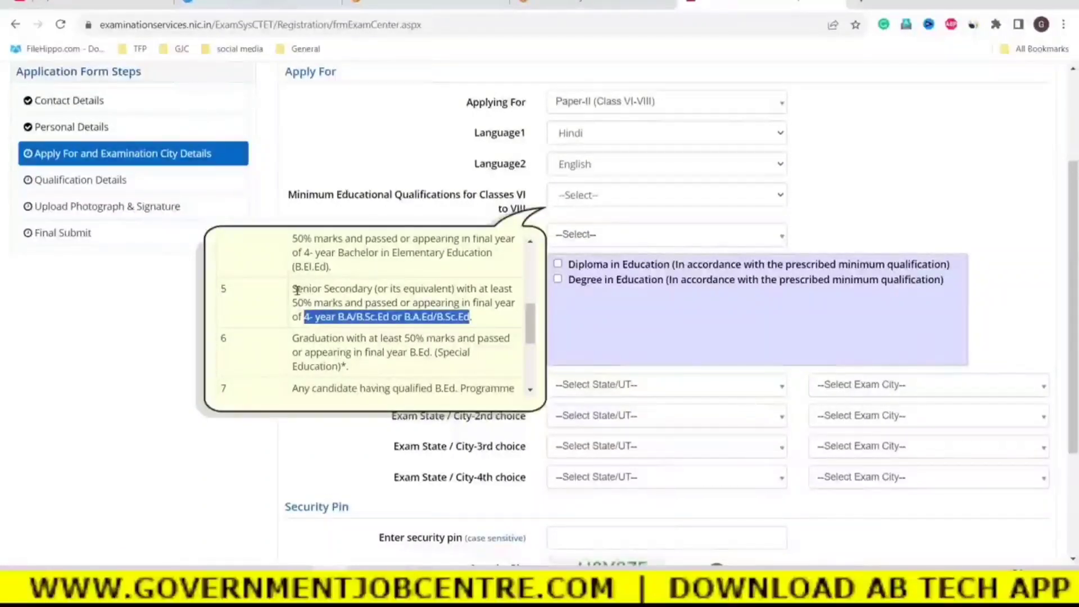
scroll(298, 297, "down", 1)
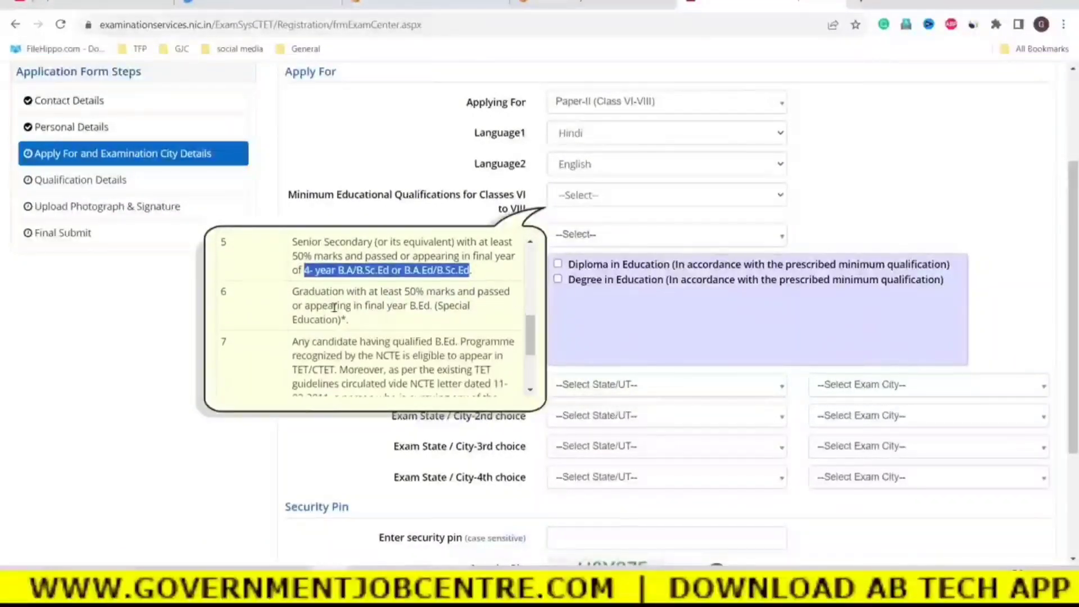
left_click_drag(295, 294, 362, 324)
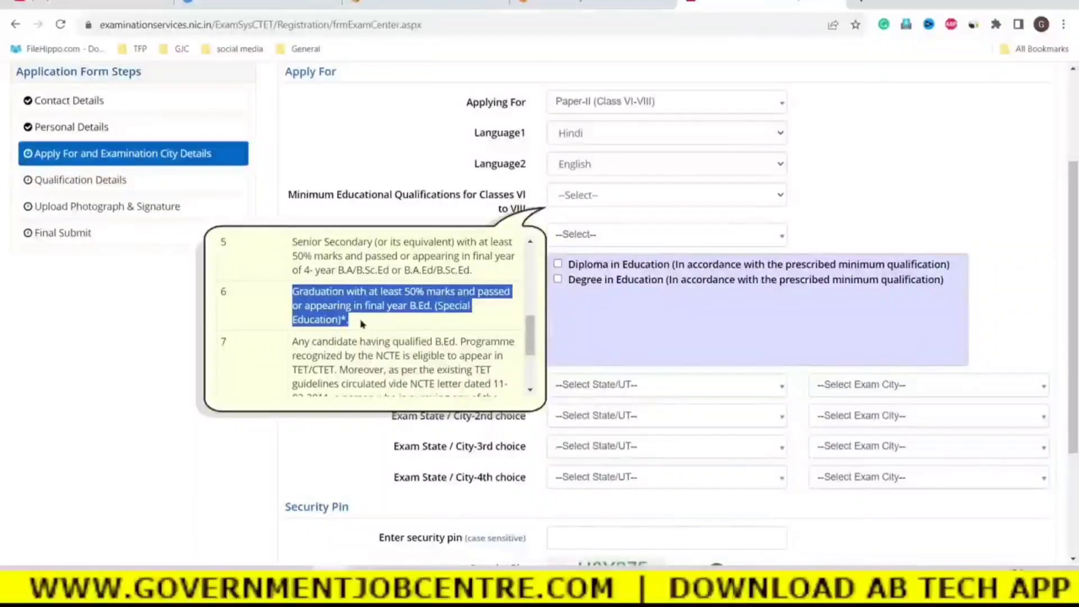
scroll(363, 324, "down", 2)
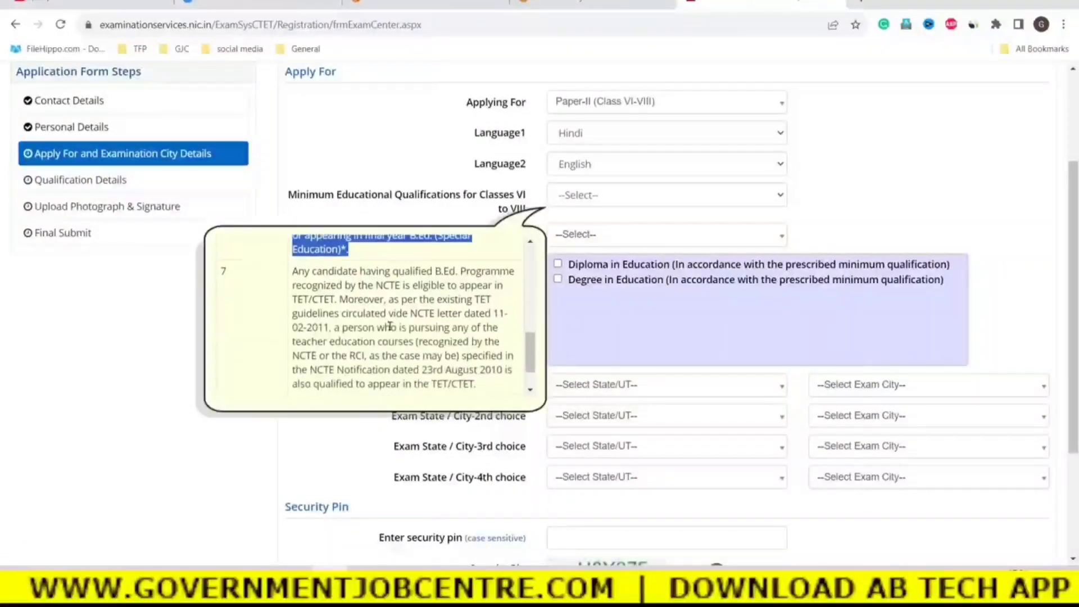
left_click(351, 324)
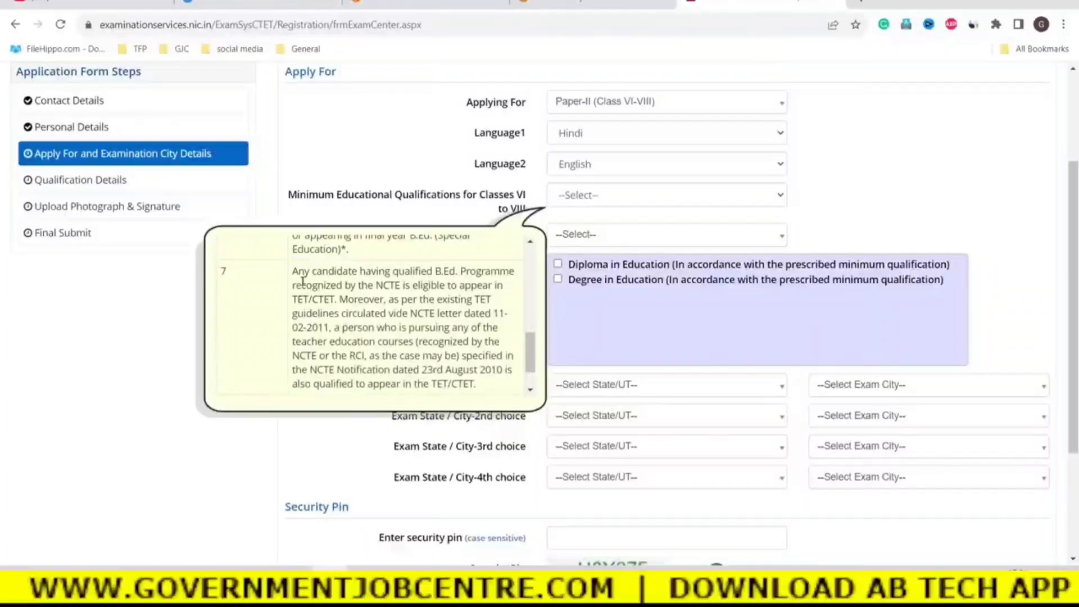
Step: Read options 7 and 8, noting the notification date and the 55% post-graduation B.Ed.-M.Ed. requirement
left_click_drag(295, 270, 400, 302)
scroll(420, 308, "down", 1)
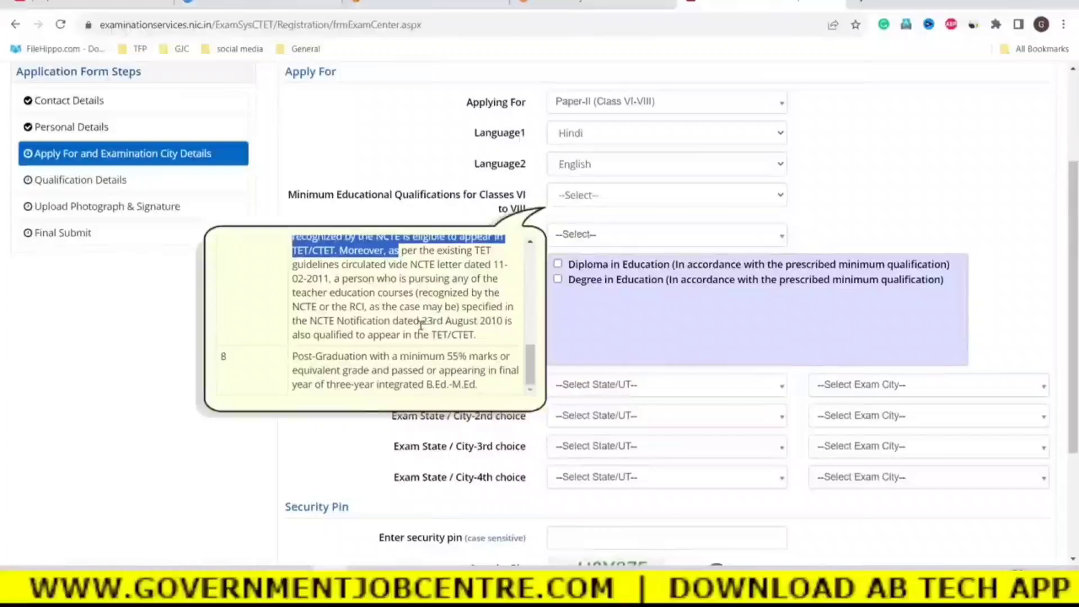
left_click_drag(344, 322, 475, 334)
scroll(396, 334, "up", 1)
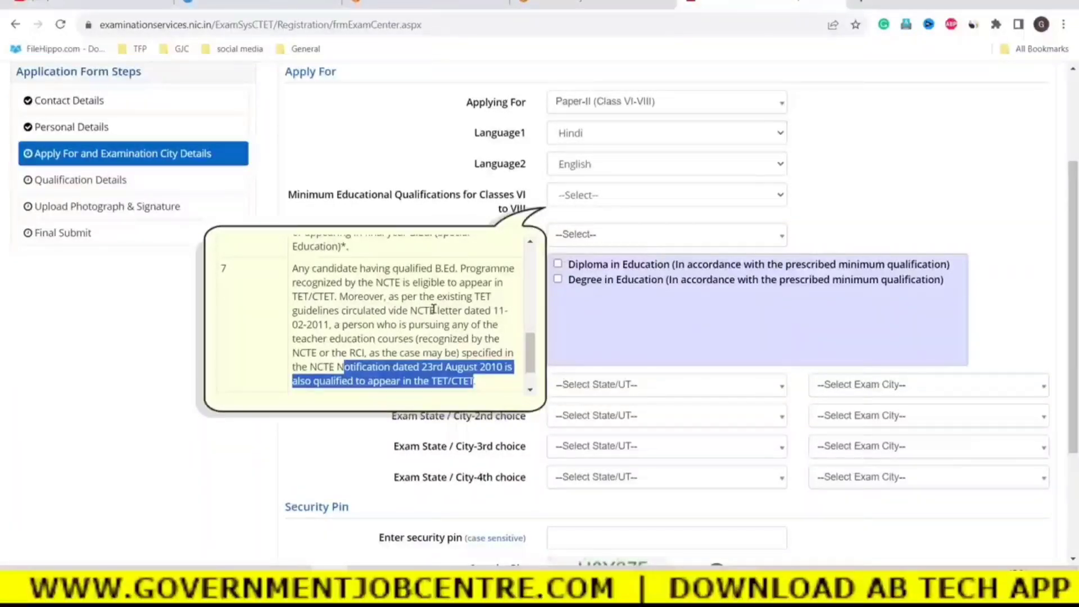
left_click(360, 324)
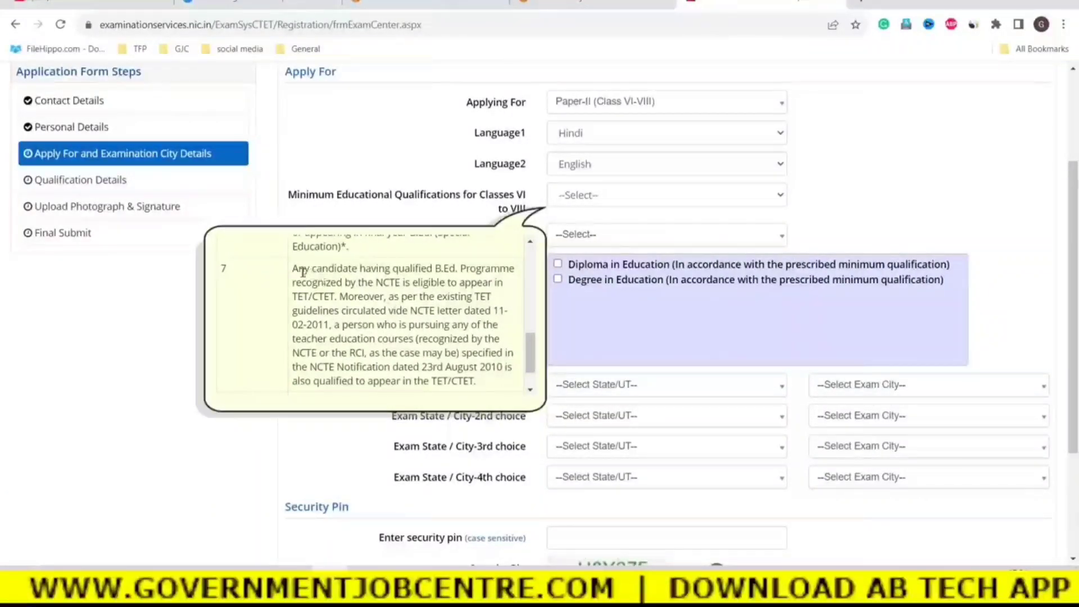
left_click_drag(292, 269, 332, 330)
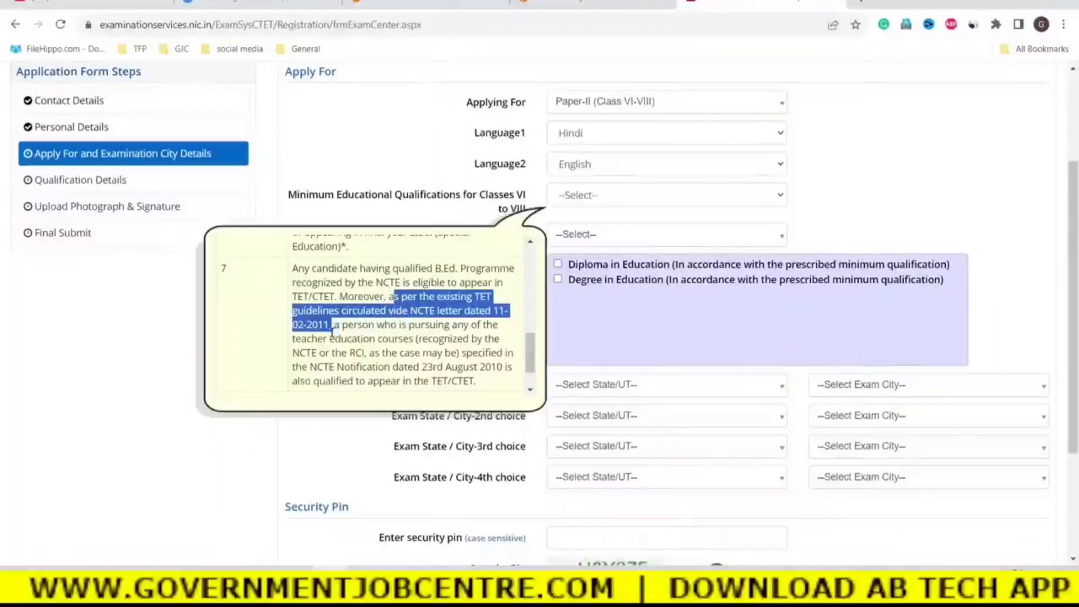
scroll(406, 332, "down", 2)
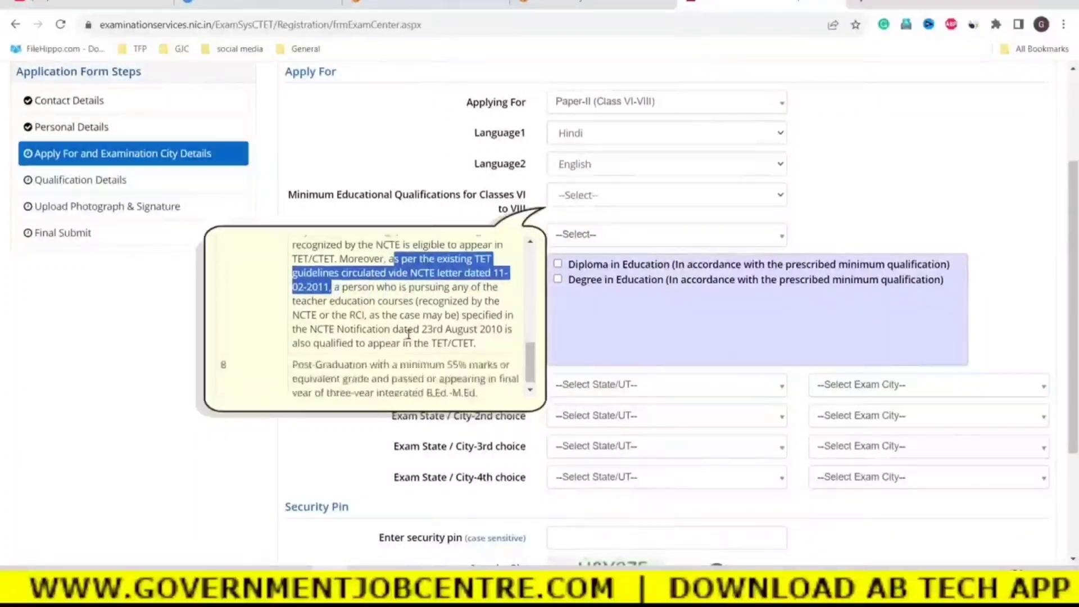
left_click_drag(294, 358, 480, 357)
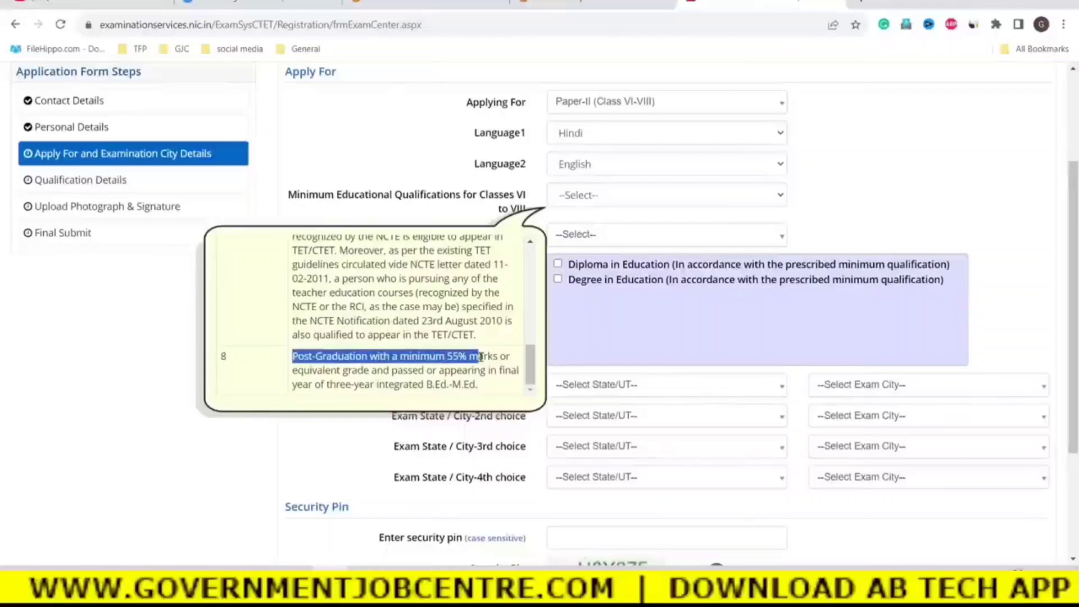
left_click_drag(426, 384, 478, 385)
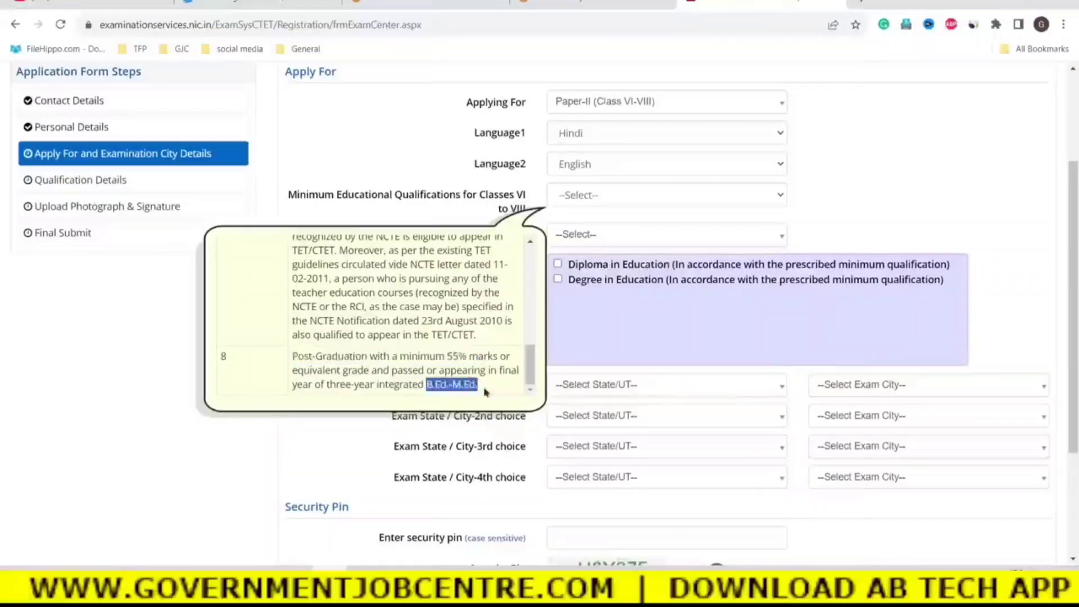
Step: Pick option 2, replacing an initial choice of 1, as the Classes VI to VIII minimum qualification
left_click(921, 223)
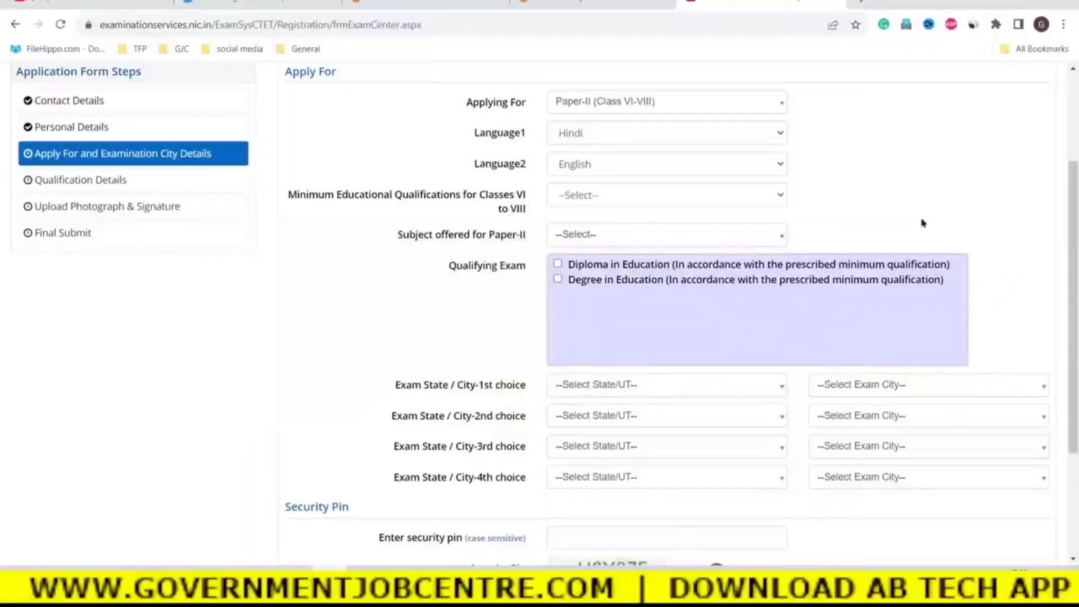
left_click(587, 198)
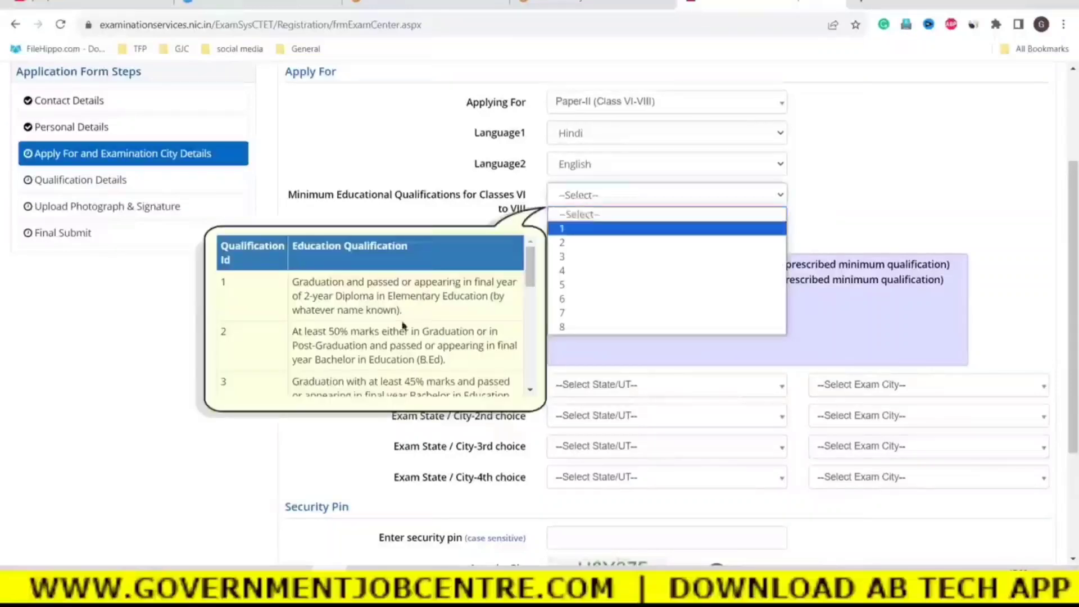
scroll(284, 376, "up", 1)
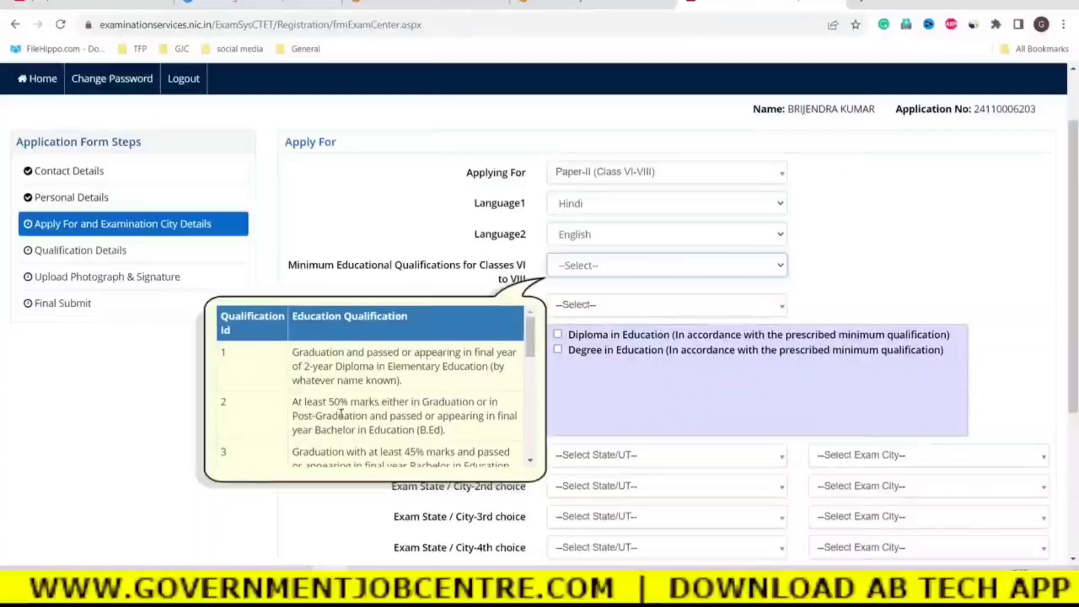
left_click(889, 279)
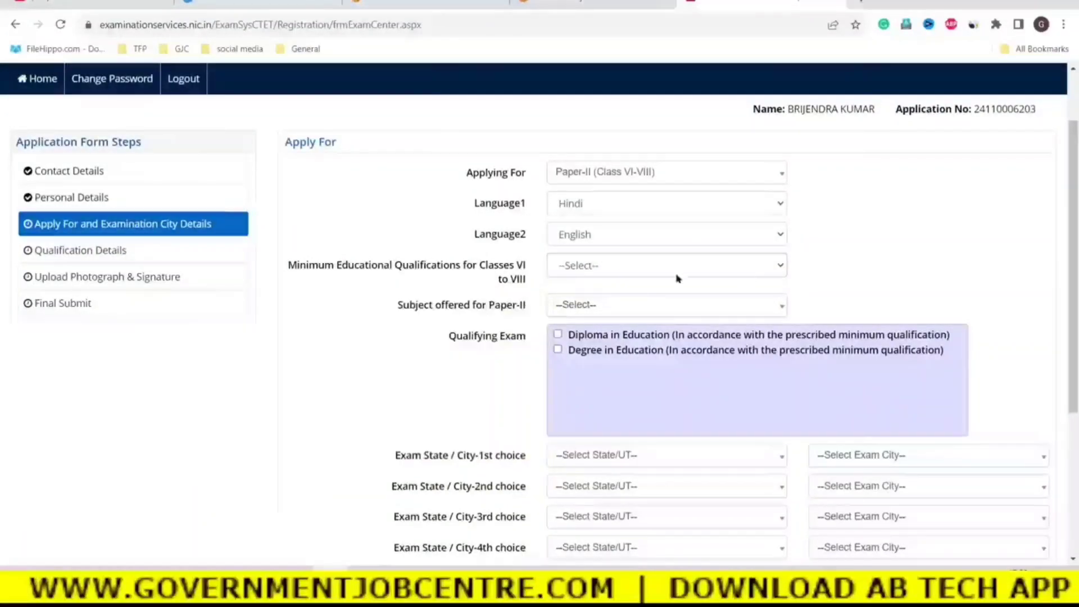
left_click(583, 267)
left_click(585, 296)
left_click(849, 277)
left_click(639, 272)
left_click(569, 317)
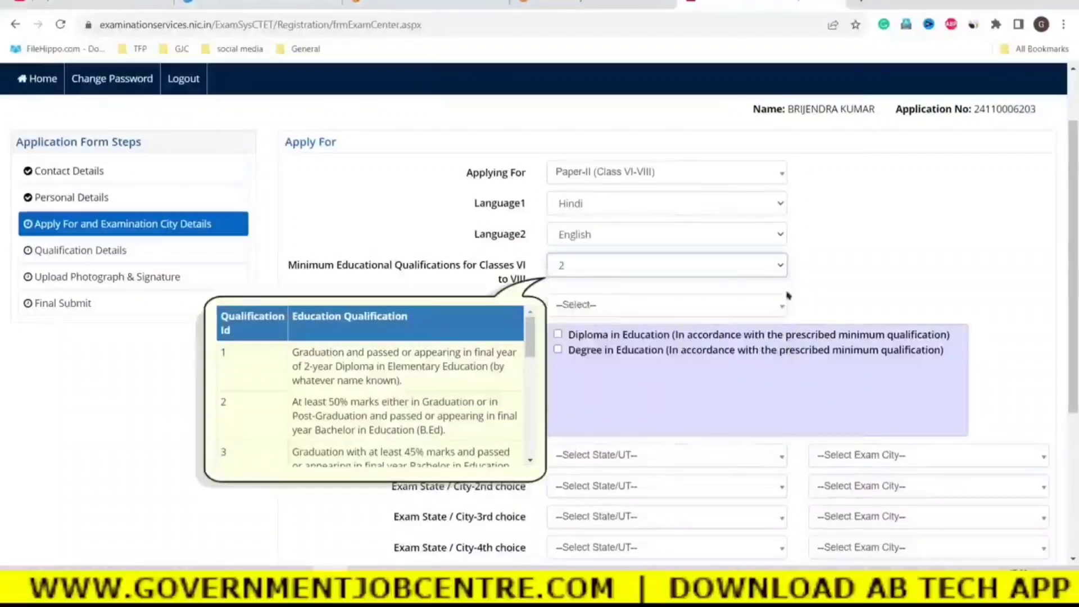
left_click(846, 283)
scroll(567, 209, "down", 2)
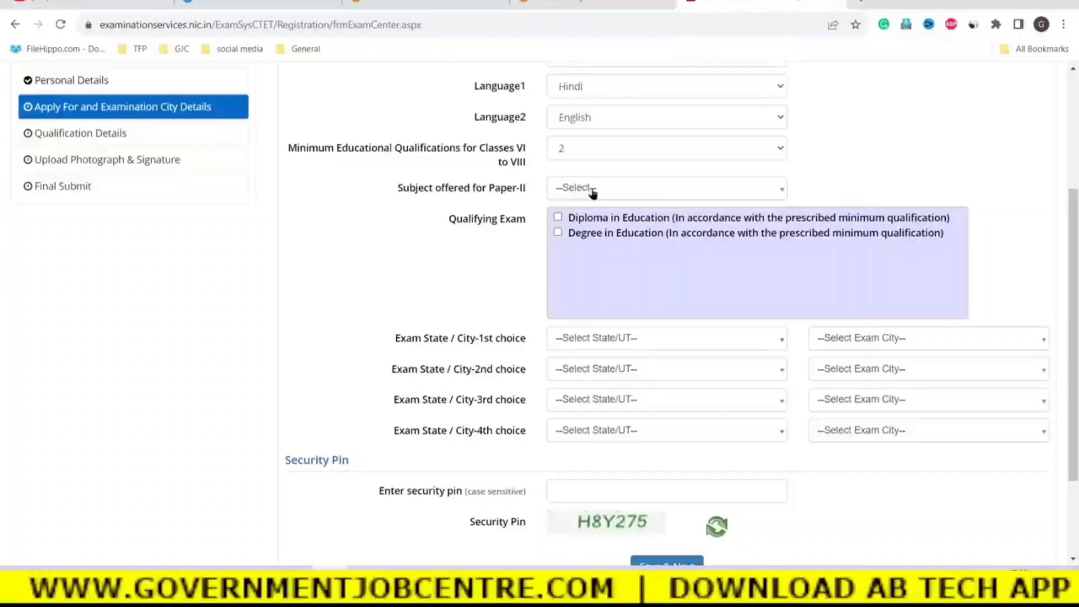
Step: Choose Social Science as the Paper-II subject, keeping minimum qualification 2
left_click(592, 193)
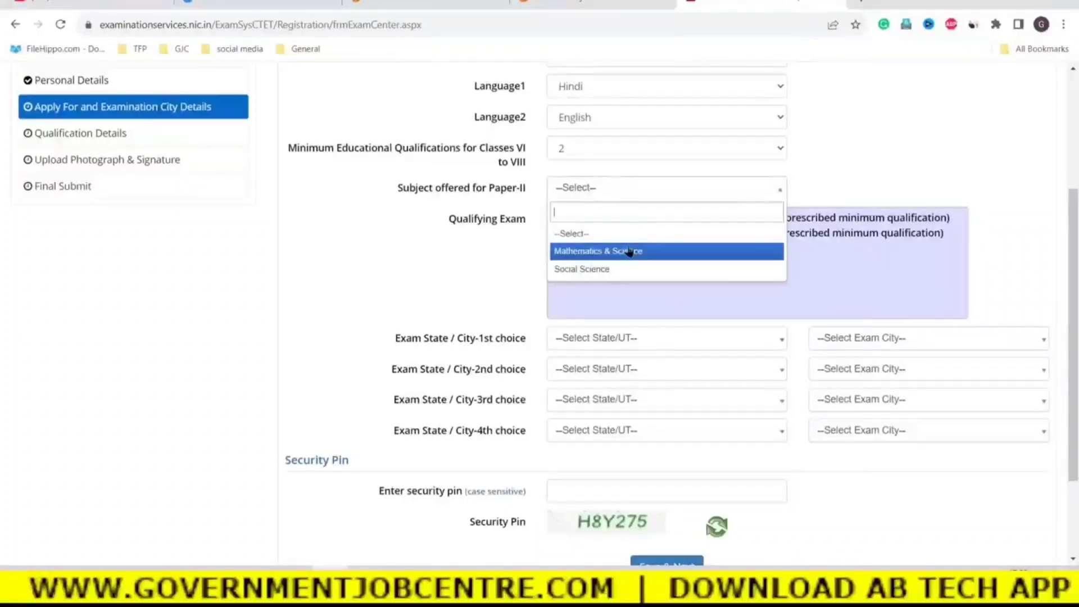
left_click(572, 271)
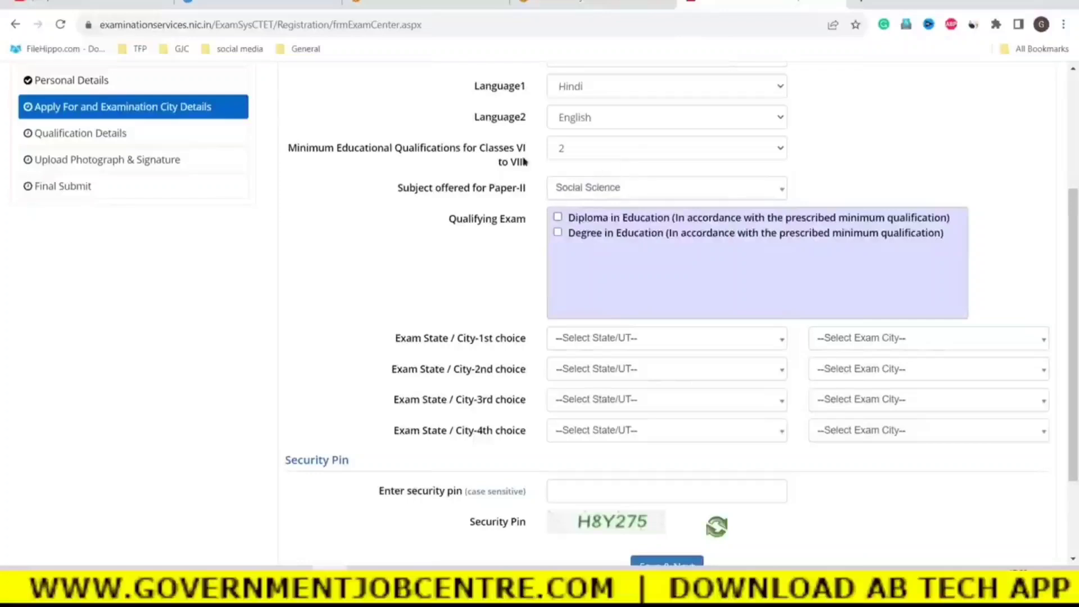
left_click(571, 155)
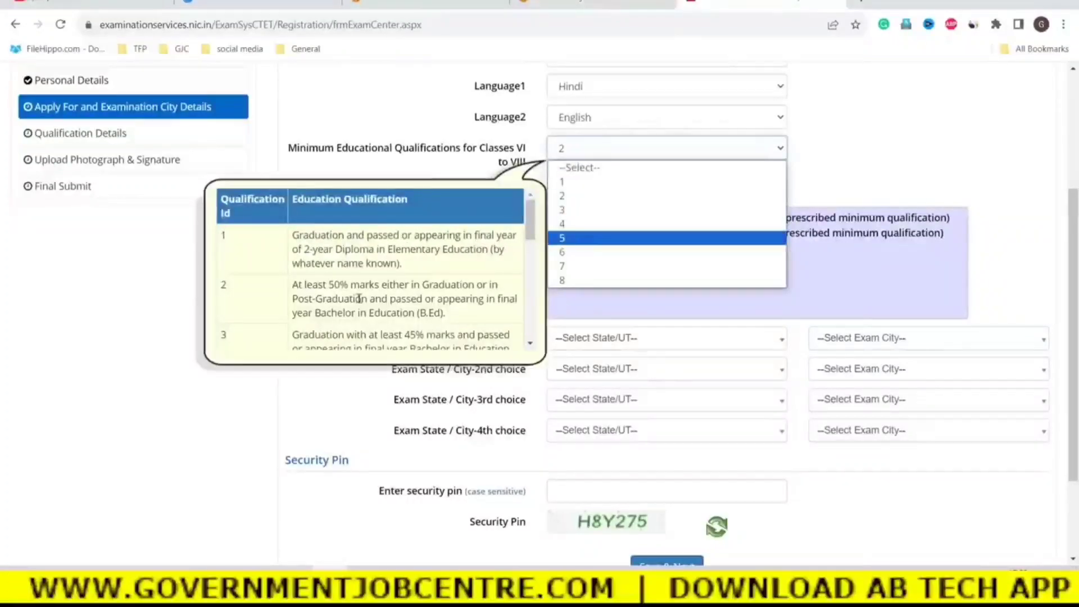
left_click(960, 159)
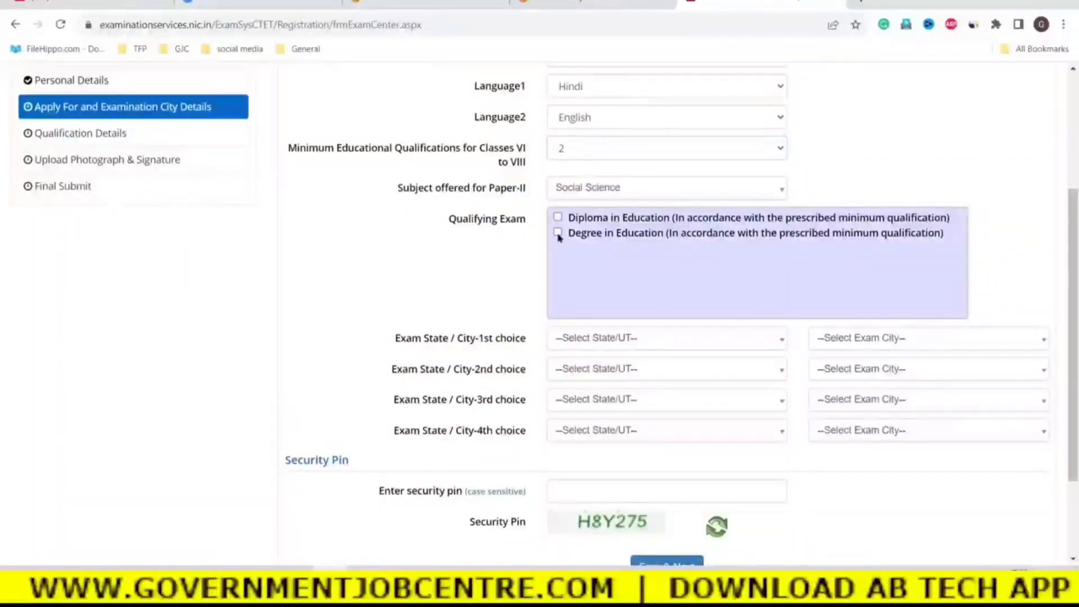
left_click(585, 157)
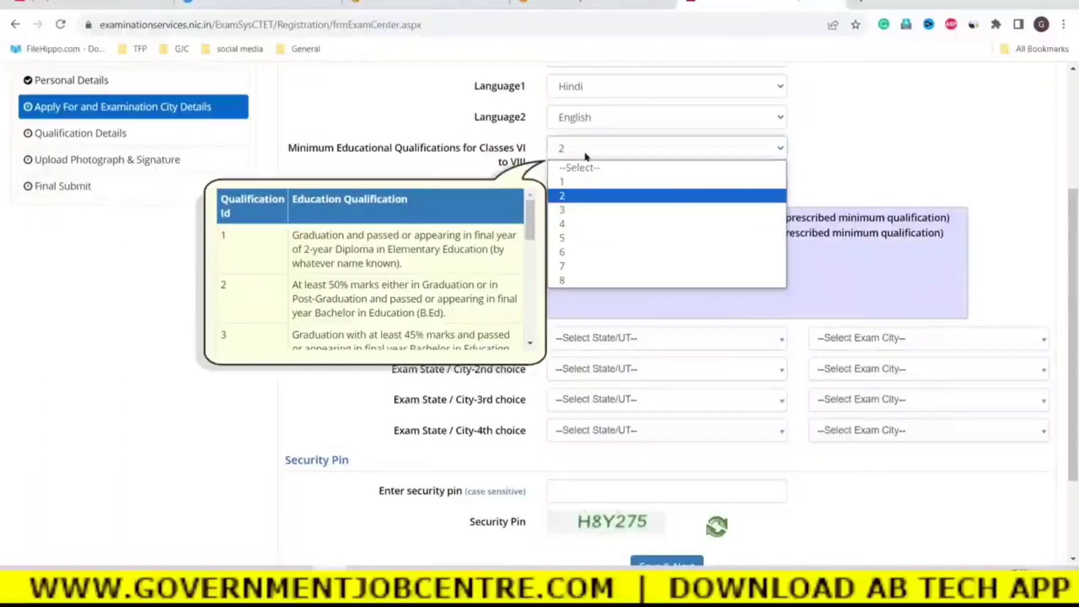
left_click(562, 195)
Step: Tick Degree in Education as the qualifying exam
left_click(558, 218)
left_click(557, 233)
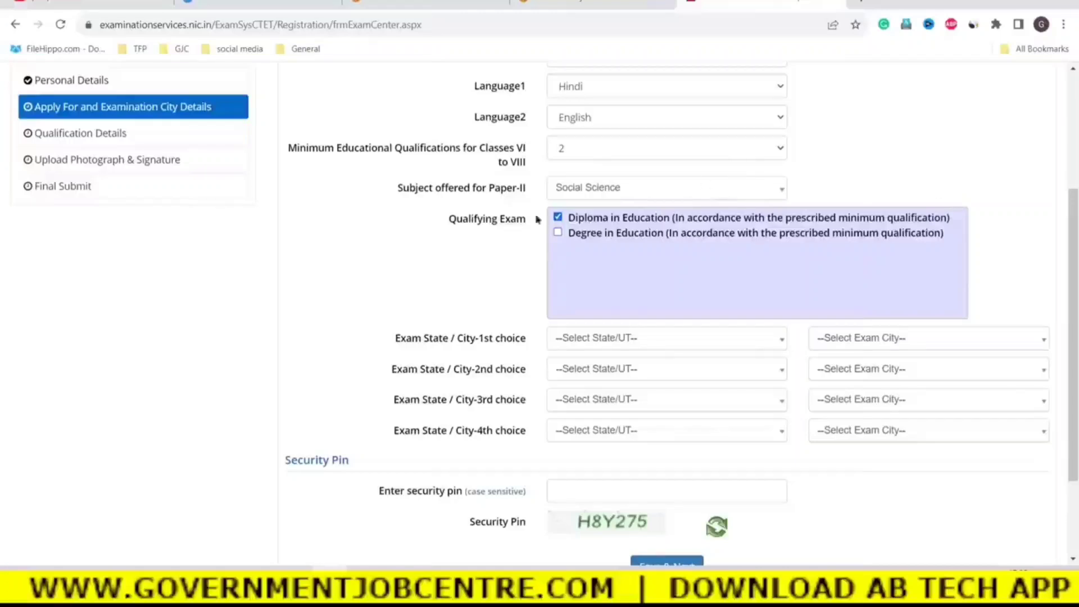
left_click(558, 234)
Step: Set exam centre choices 1 and 2 to UTTAR PRADESH: Prayagraj (Allahabad) and Lucknow
scroll(562, 253, "down", 2)
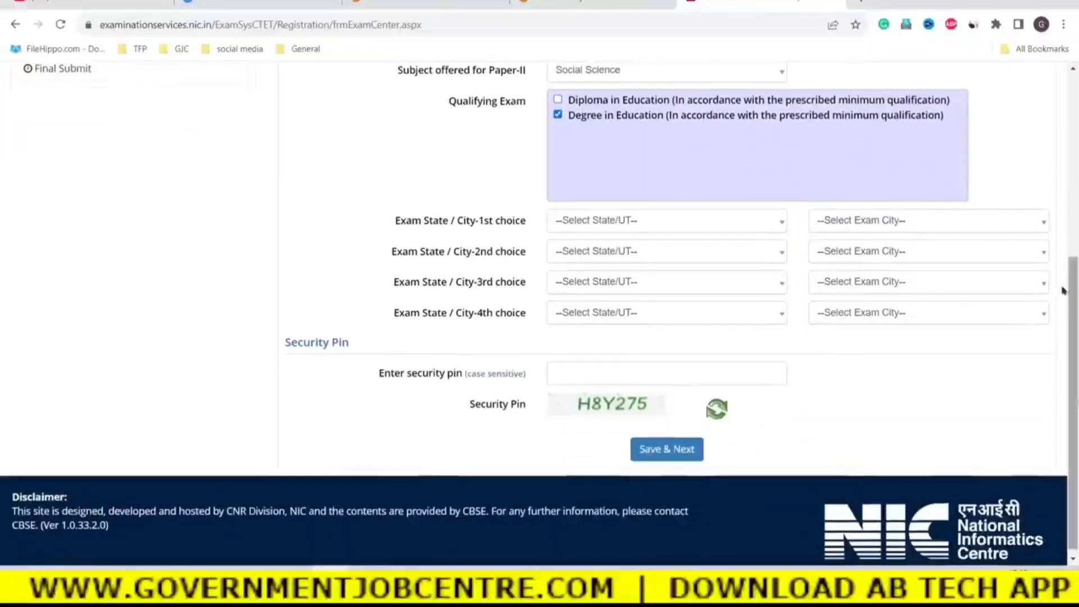
left_click(594, 221)
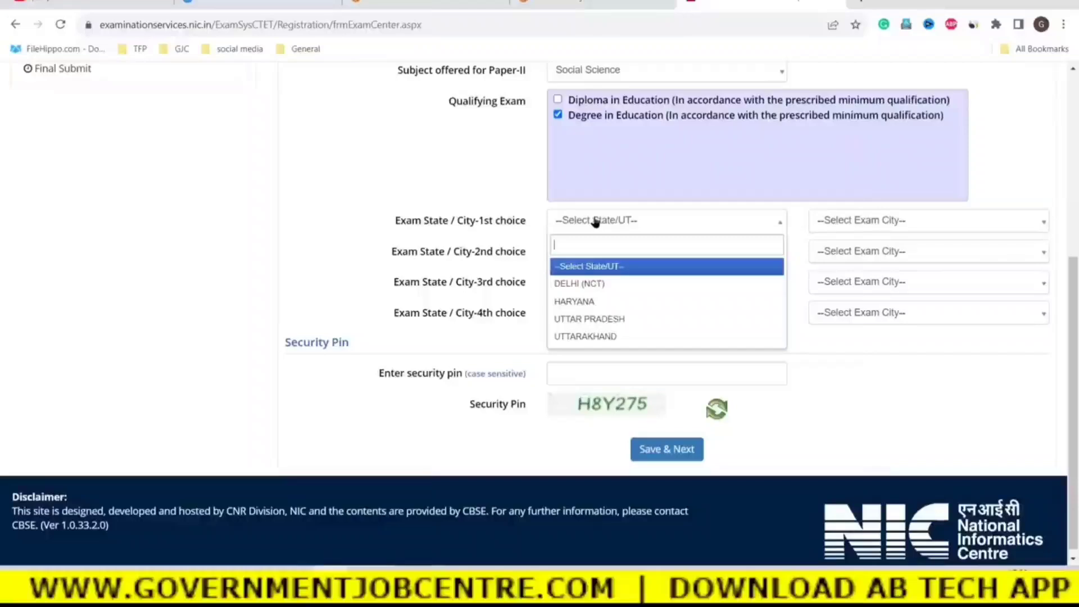
left_click(575, 319)
left_click(837, 221)
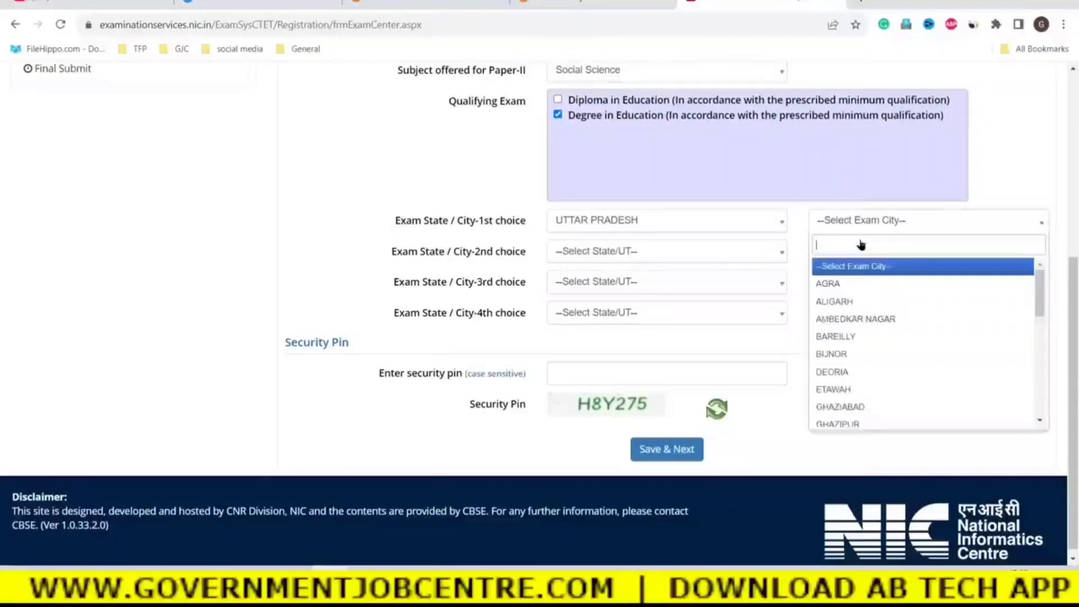
scroll(882, 315, "down", 5)
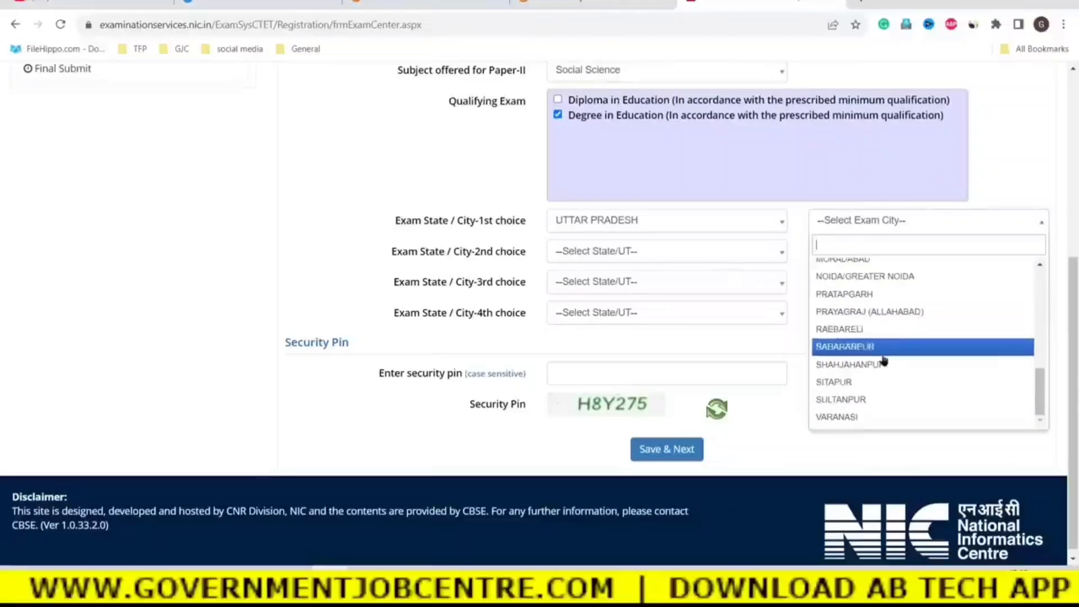
scroll(843, 371, "up", 2)
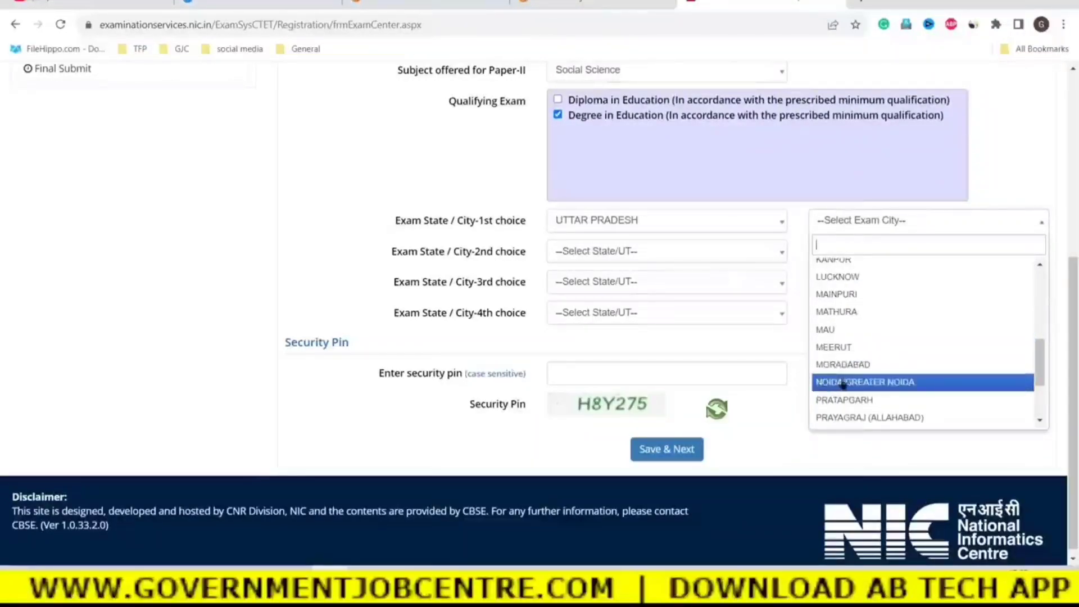
type("p")
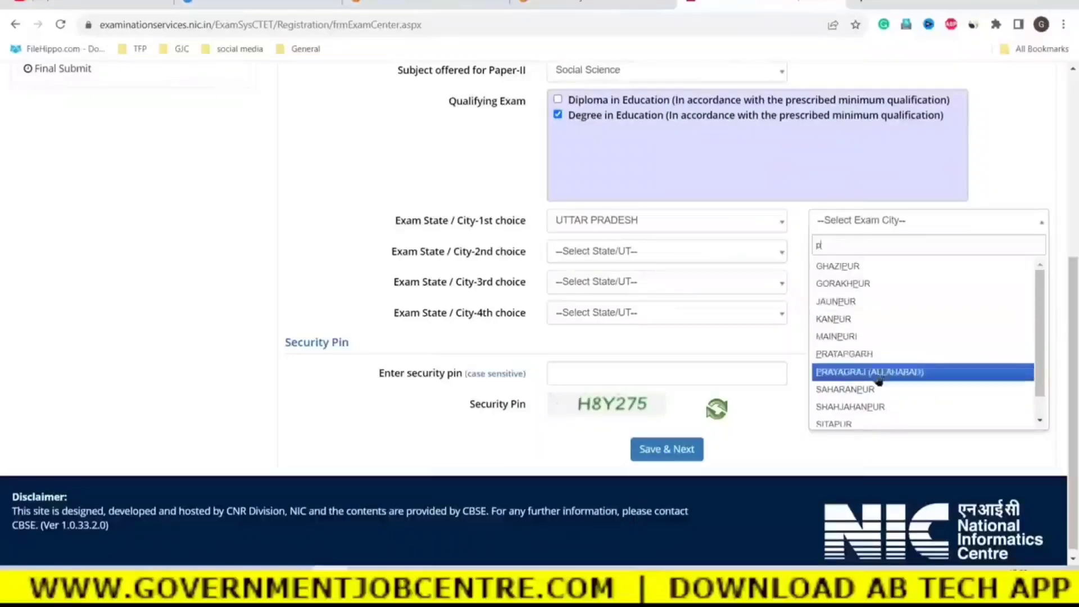
left_click(828, 372)
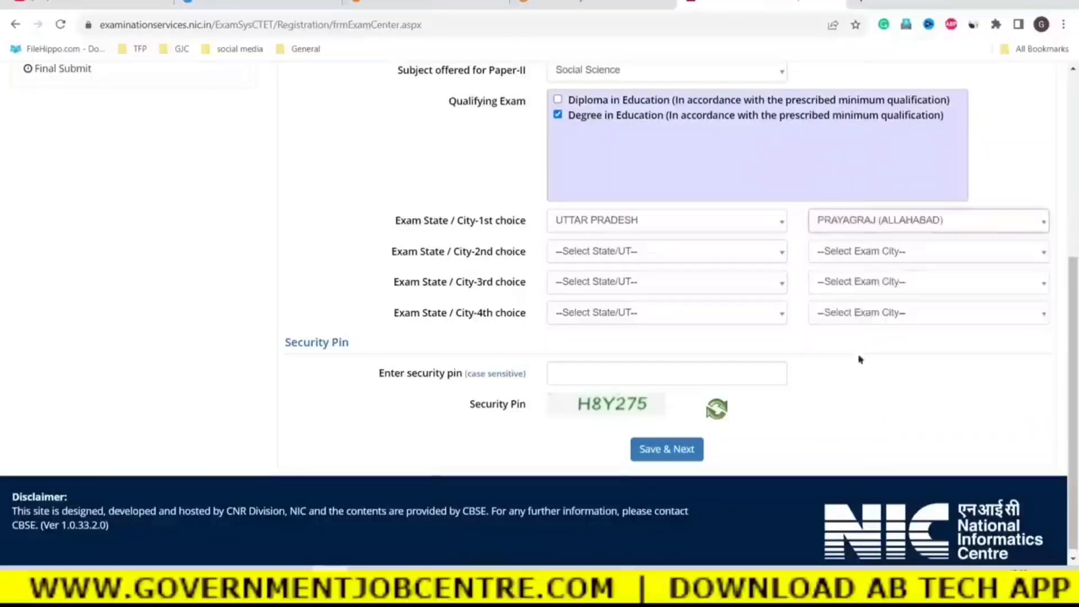
left_click(593, 251)
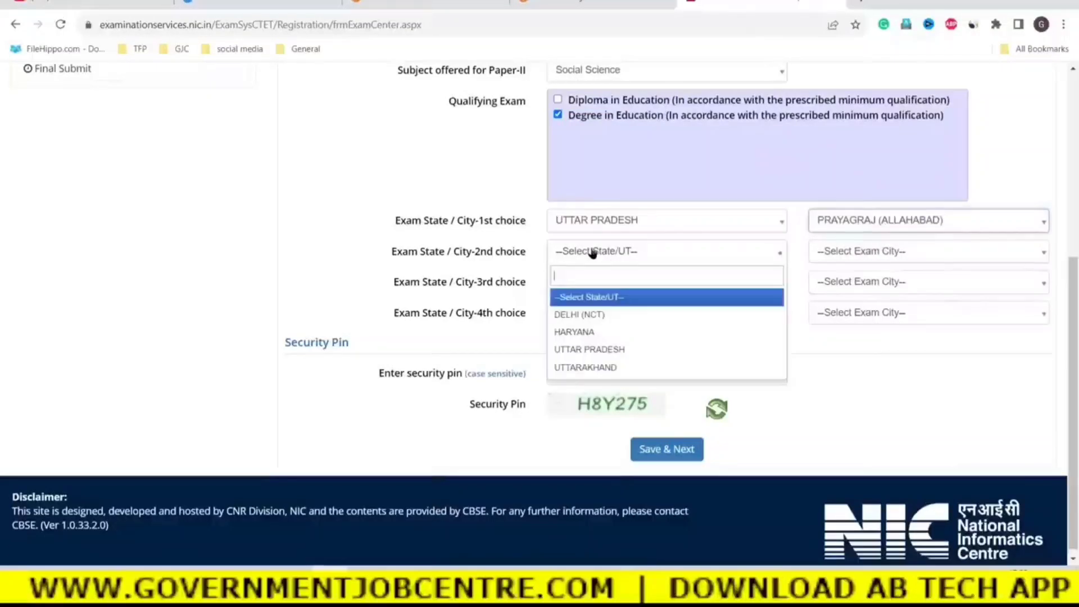
left_click(593, 349)
left_click(838, 252)
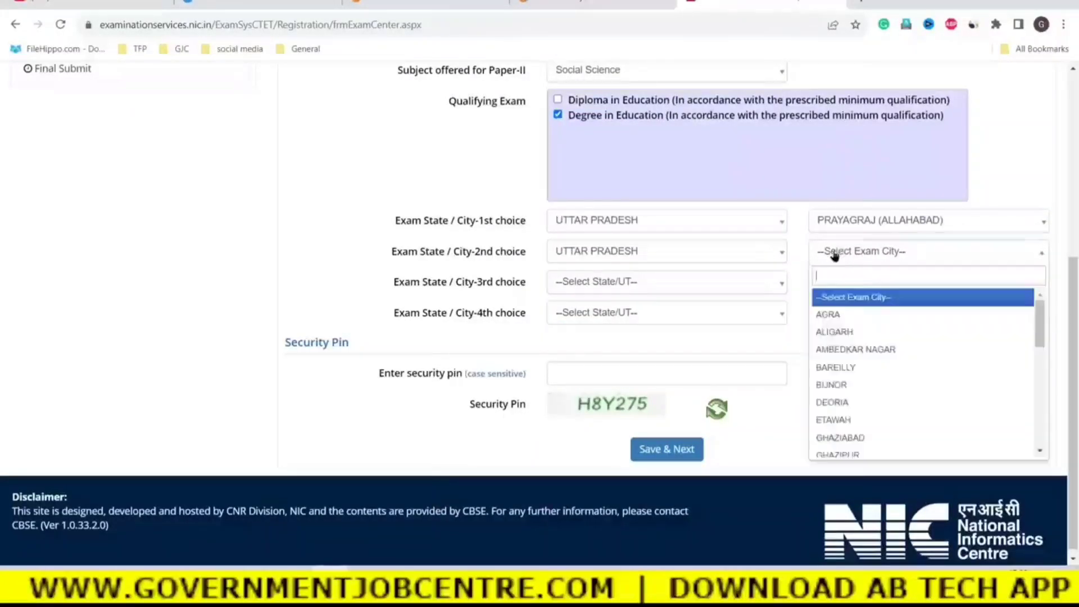
type("l")
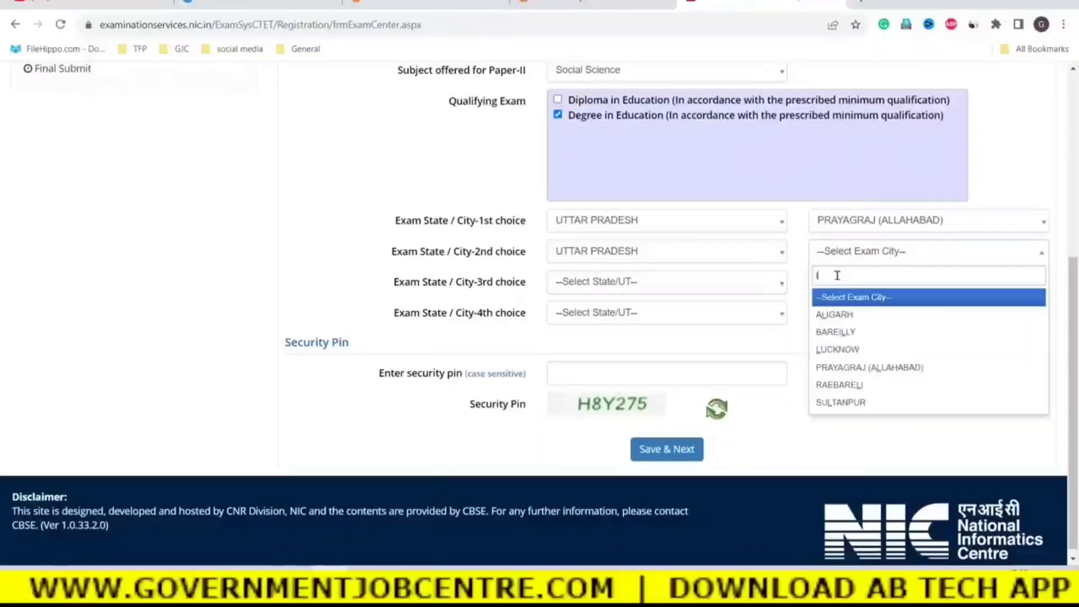
left_click(832, 349)
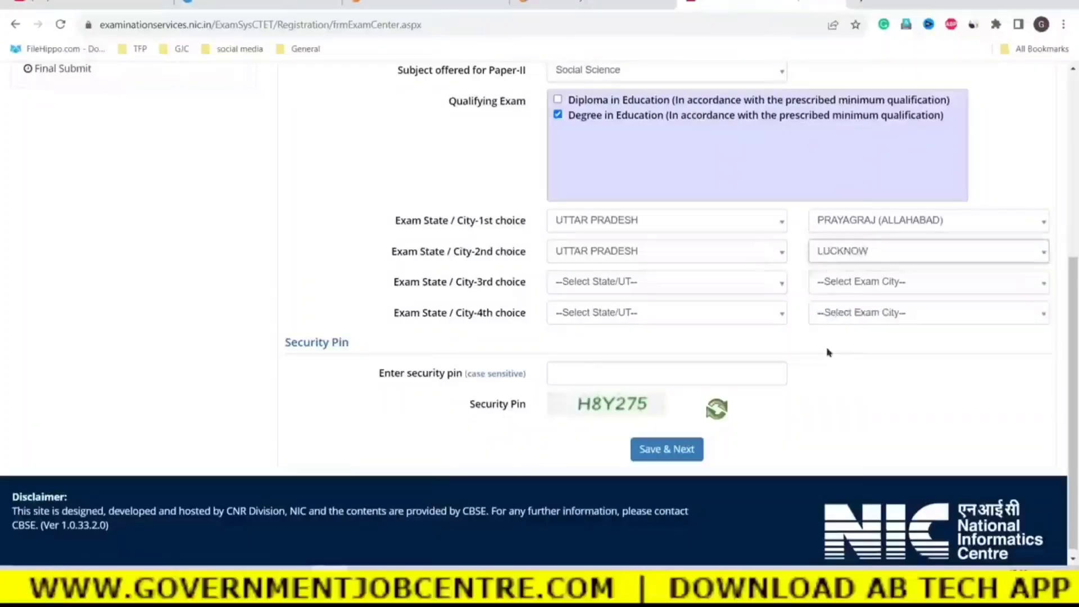
Step: Set exam centre choices 3 and 4 to UTTAR PRADESH: Kanpur and Agra
left_click(559, 286)
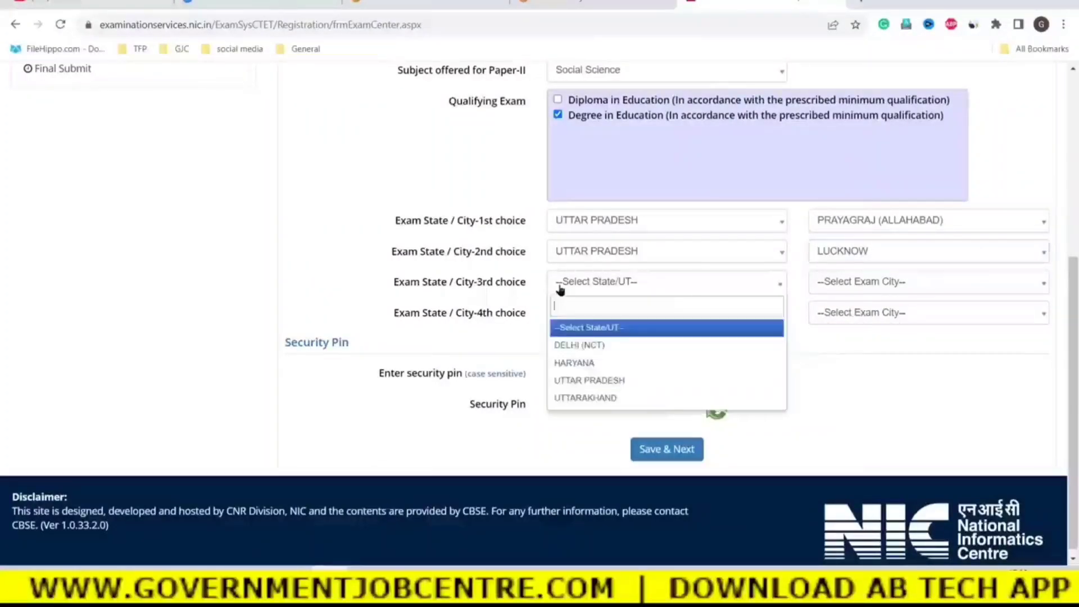
left_click(589, 383)
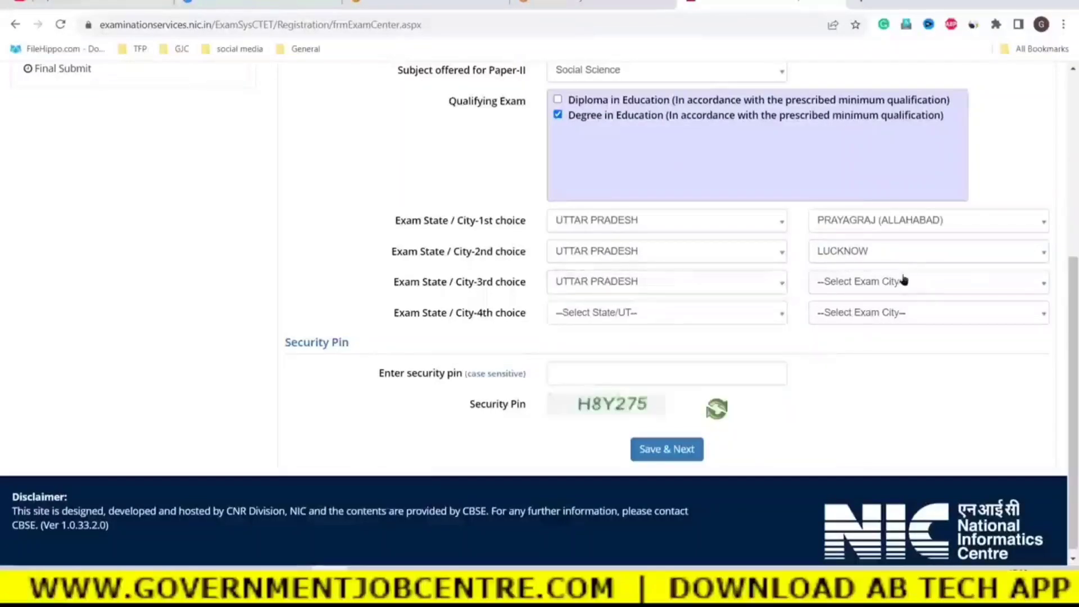
left_click(854, 284)
scroll(849, 404, "down", 7)
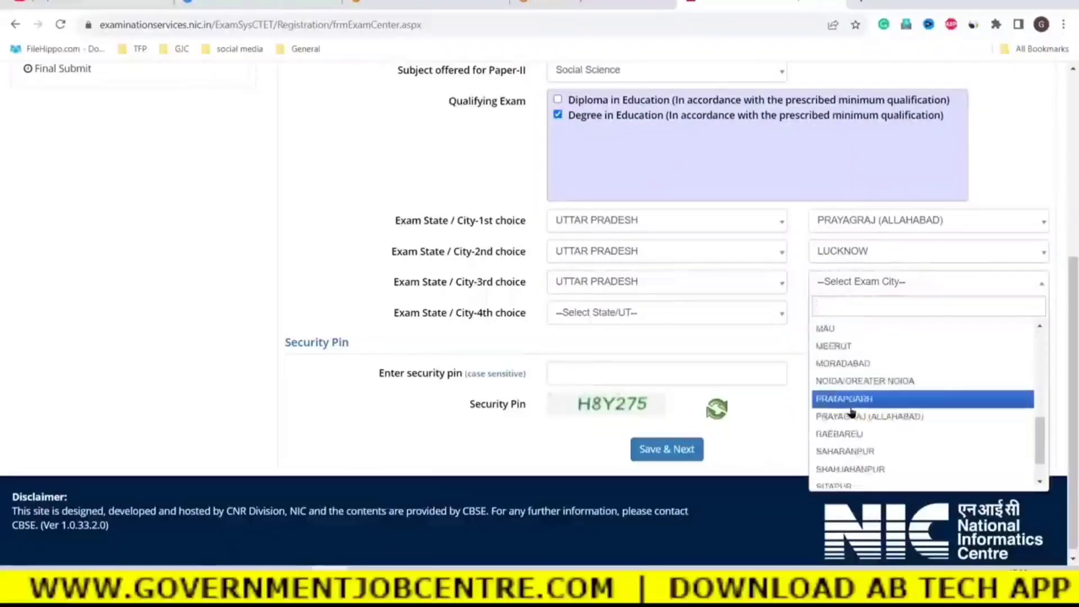
type("k")
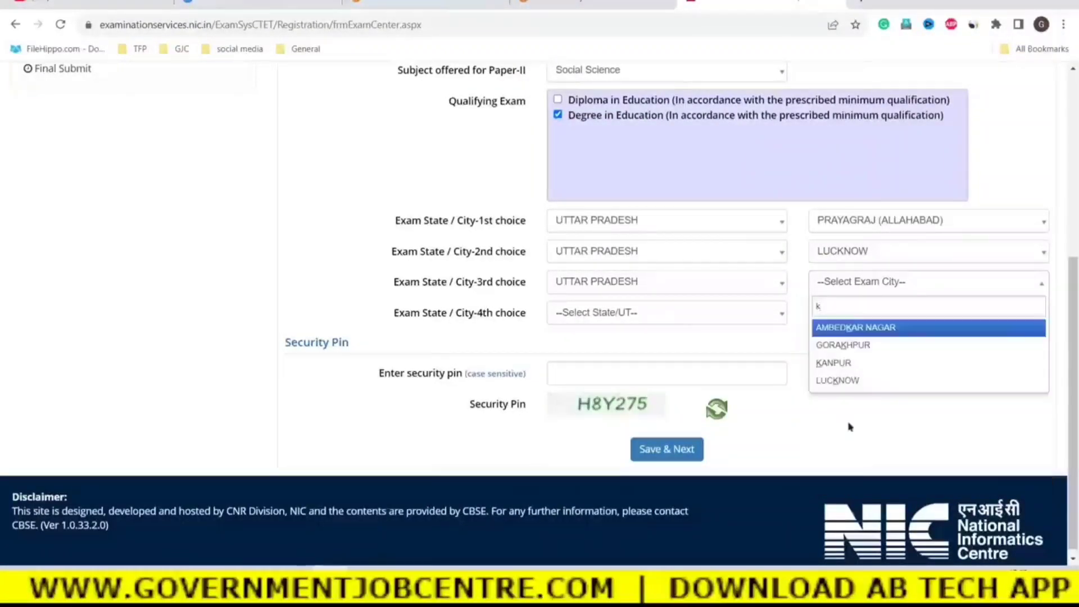
left_click(826, 364)
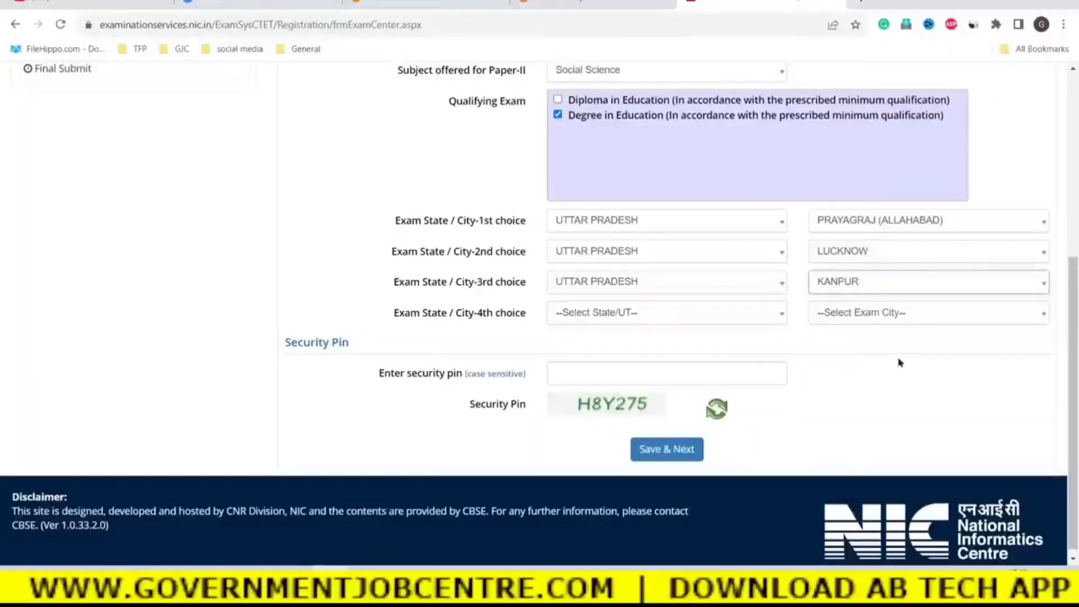
left_click(609, 312)
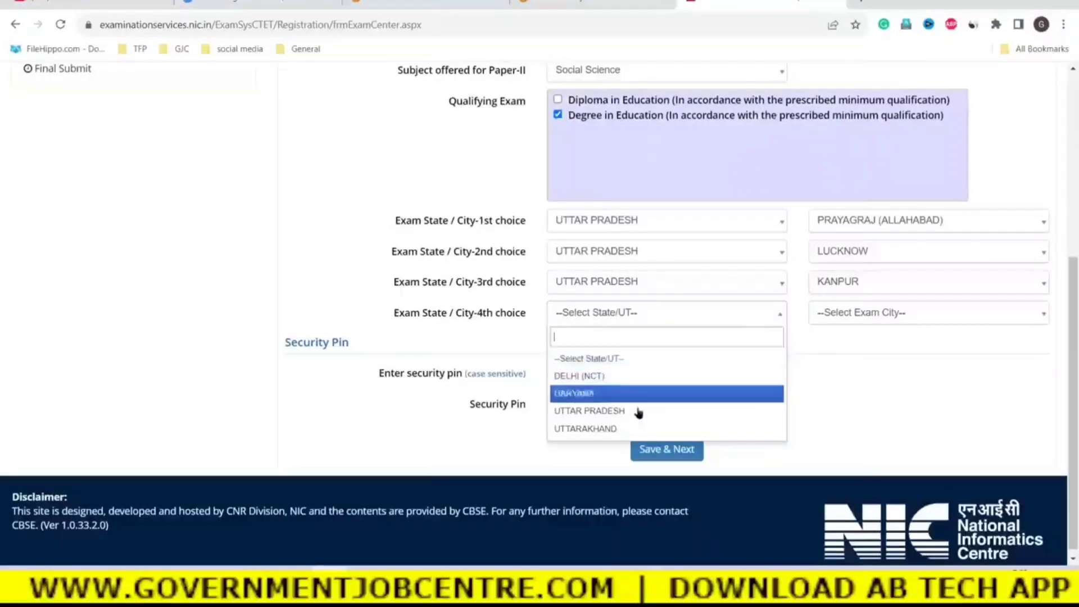
left_click(583, 411)
left_click(848, 315)
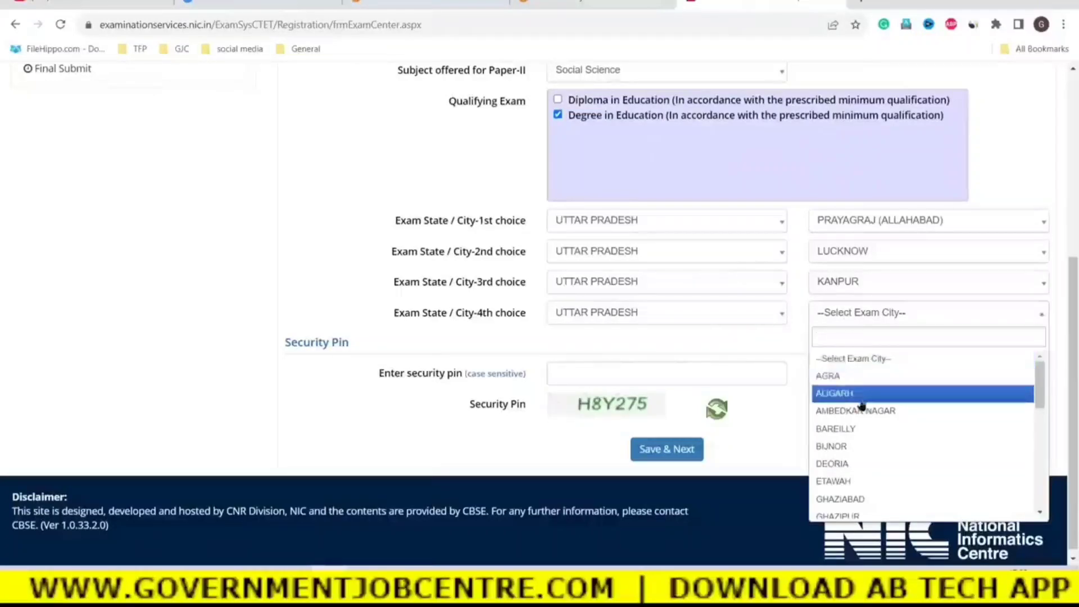
scroll(861, 405, "down", 6)
scroll(838, 495, "up", 3)
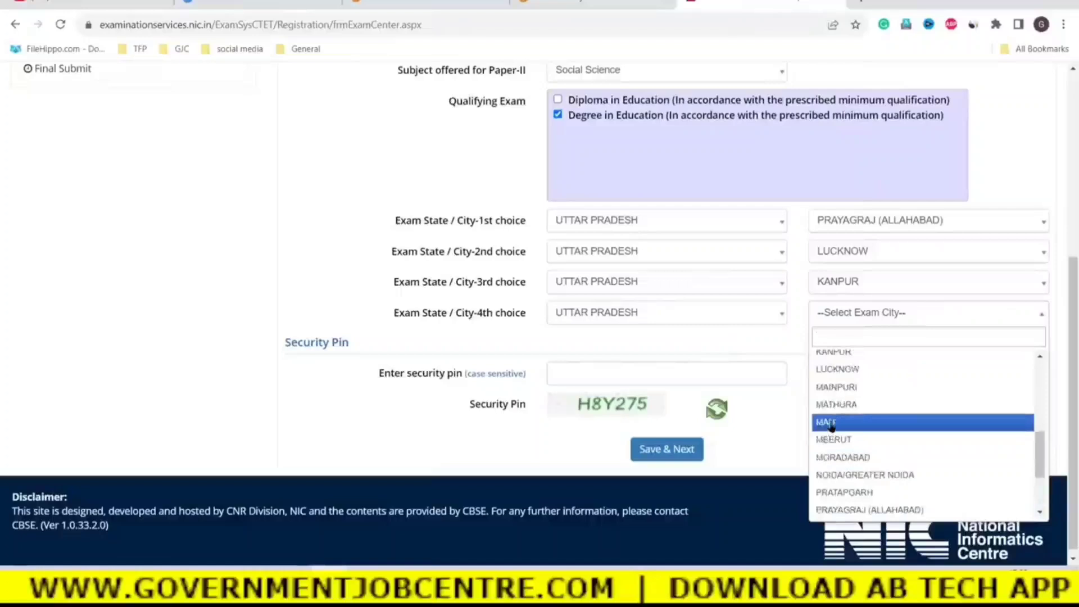
scroll(853, 407, "up", 3)
scroll(853, 407, "up", 1)
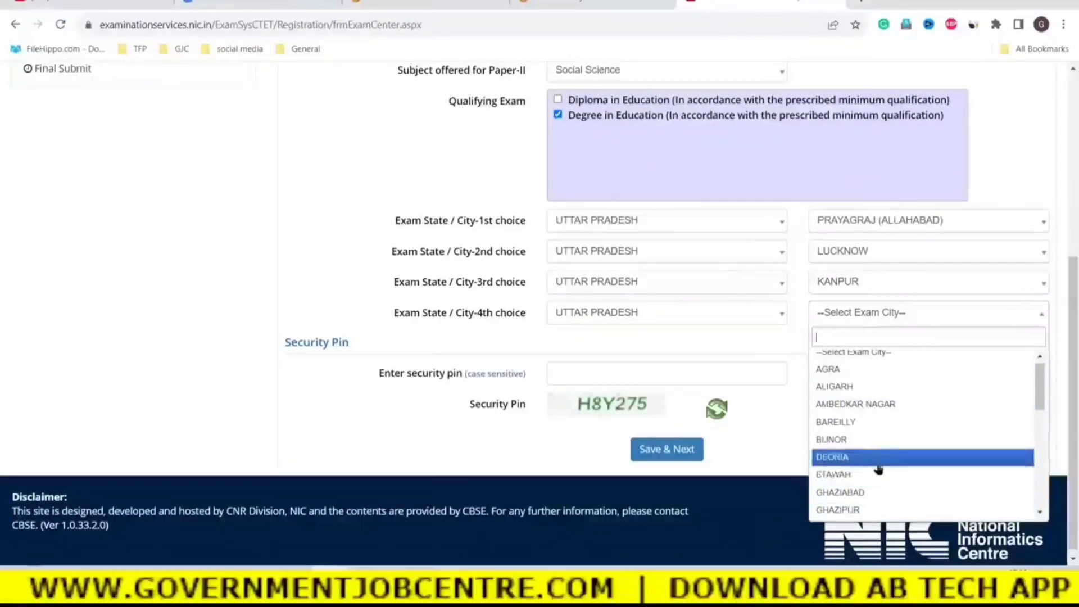
scroll(878, 469, "down", 5)
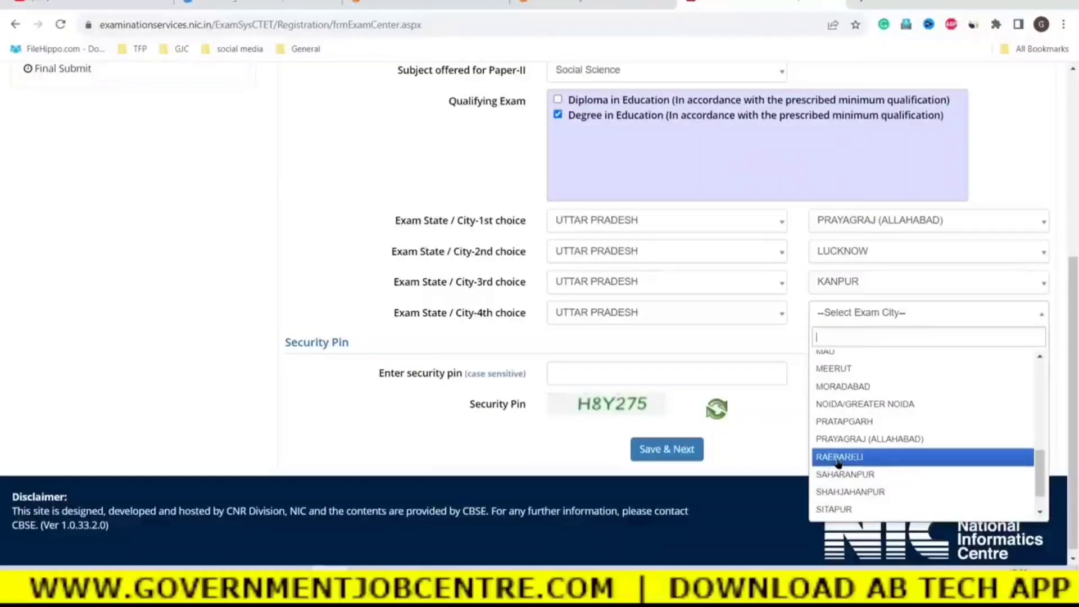
scroll(838, 435, "up", 2)
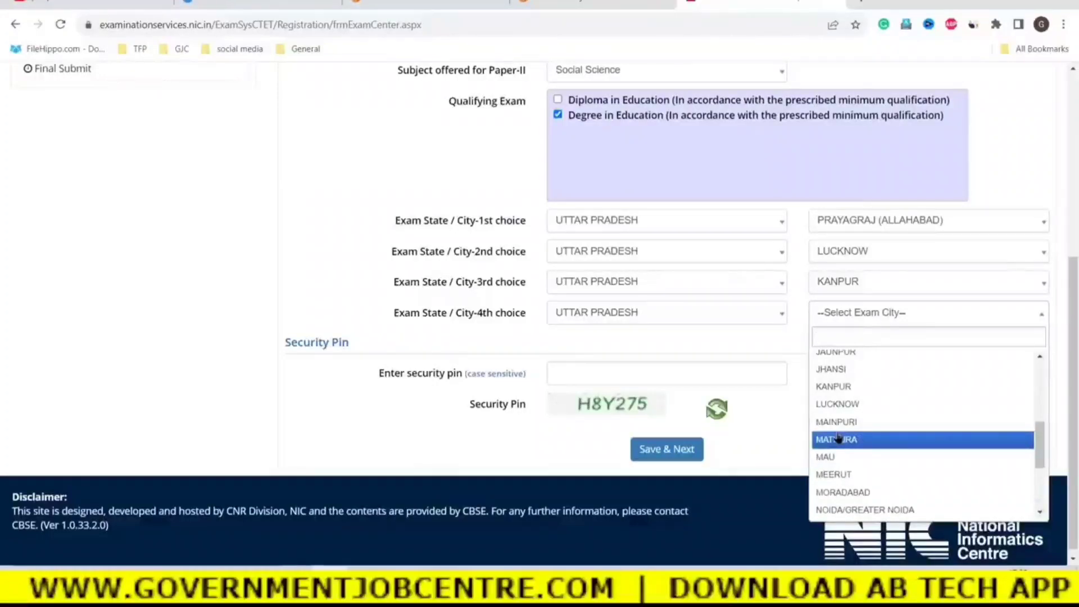
scroll(837, 437, "up", 5)
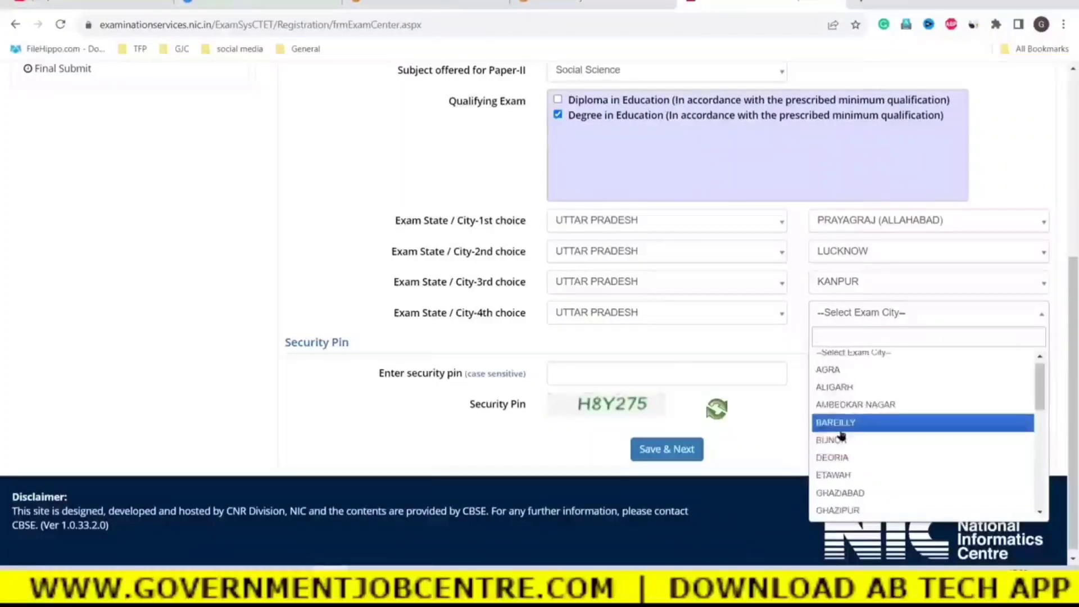
left_click(828, 370)
Step: Enter the displayed security pin
left_click(597, 376)
type("H8Y275")
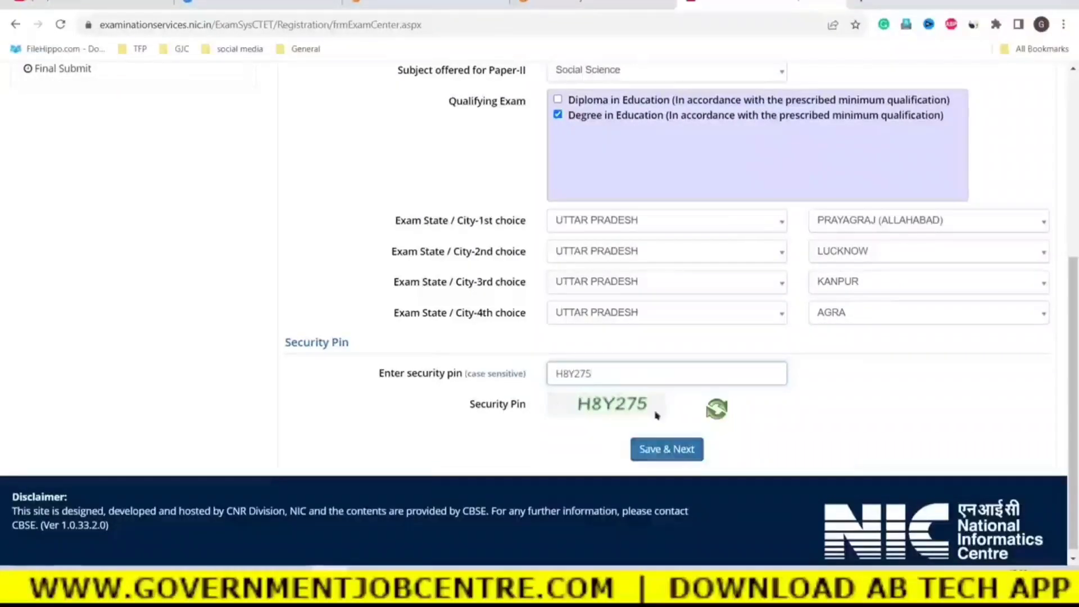
scroll(667, 373, "up", 2)
Step: Change the Paper-II subject to Mathematics & Science, then Save & Next and confirm Yes
left_click(570, 189)
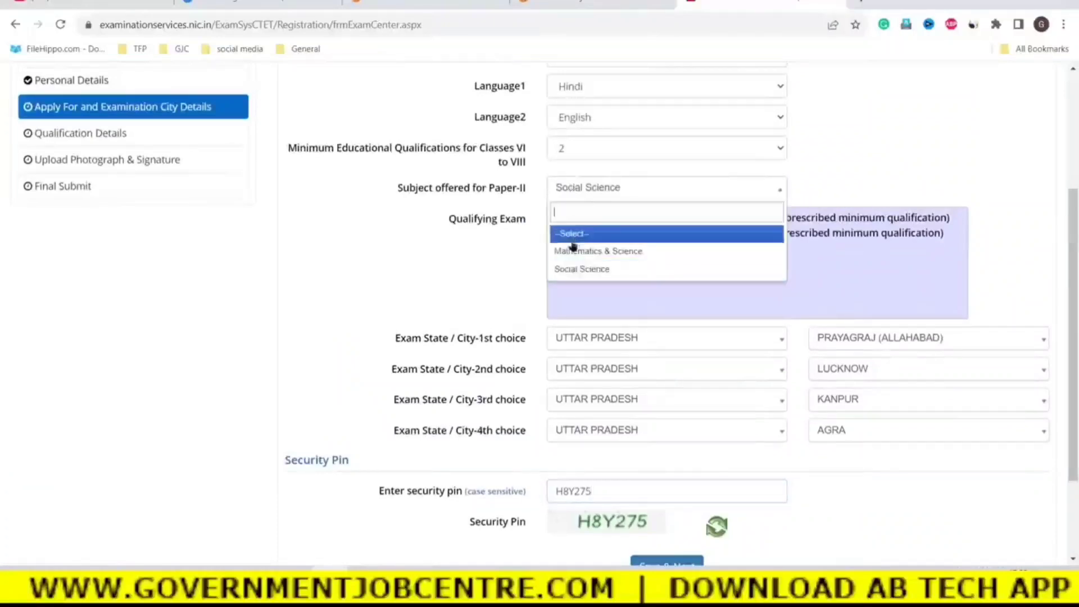
left_click(568, 249)
scroll(731, 236, "up", 2)
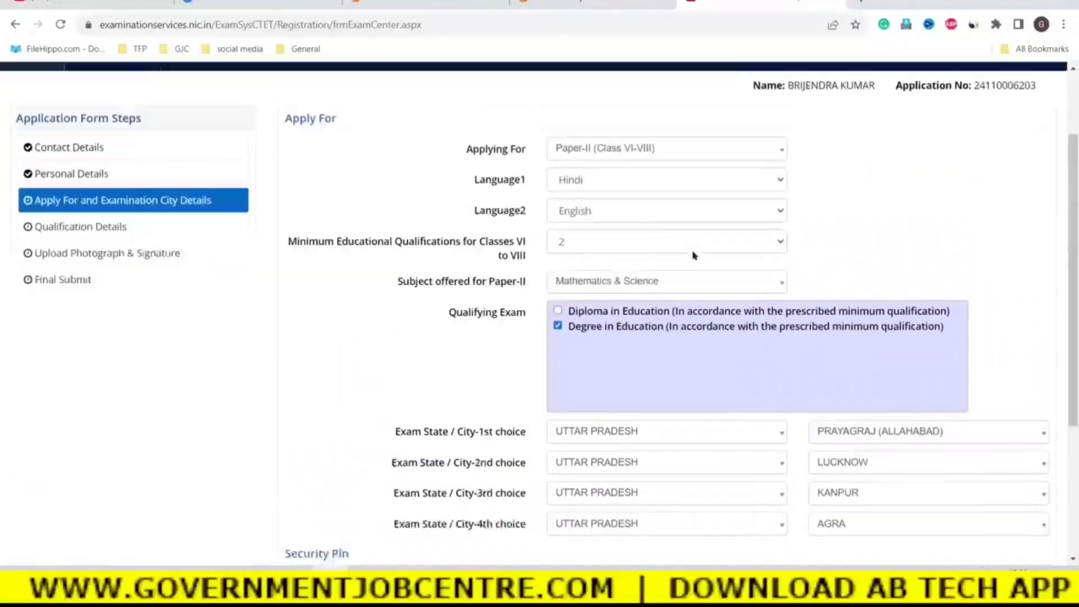
scroll(811, 295, "down", 4)
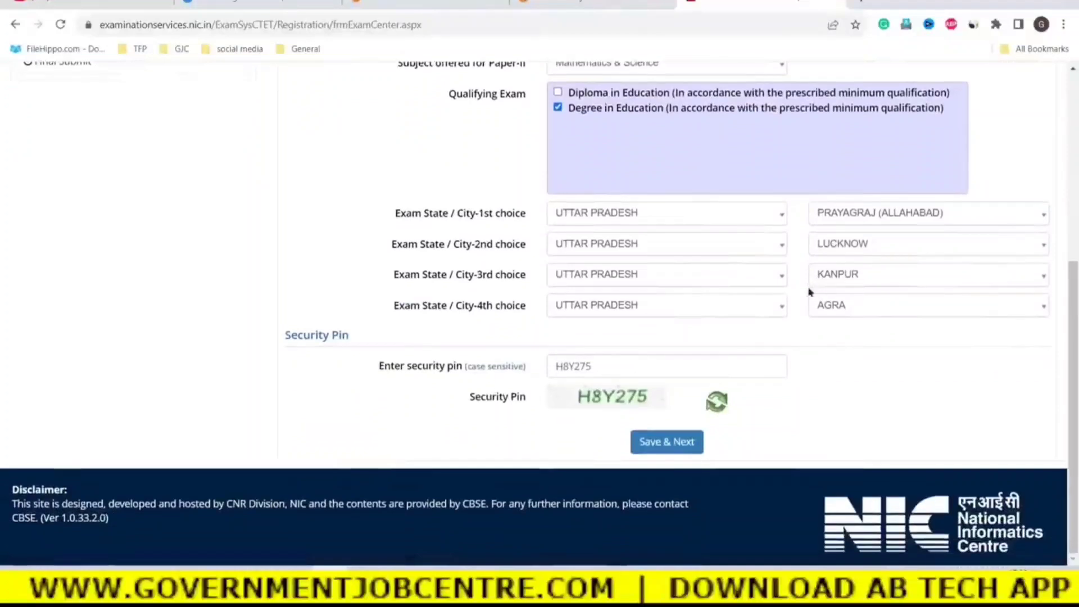
scroll(550, 208, "up", 3)
scroll(787, 253, "down", 3)
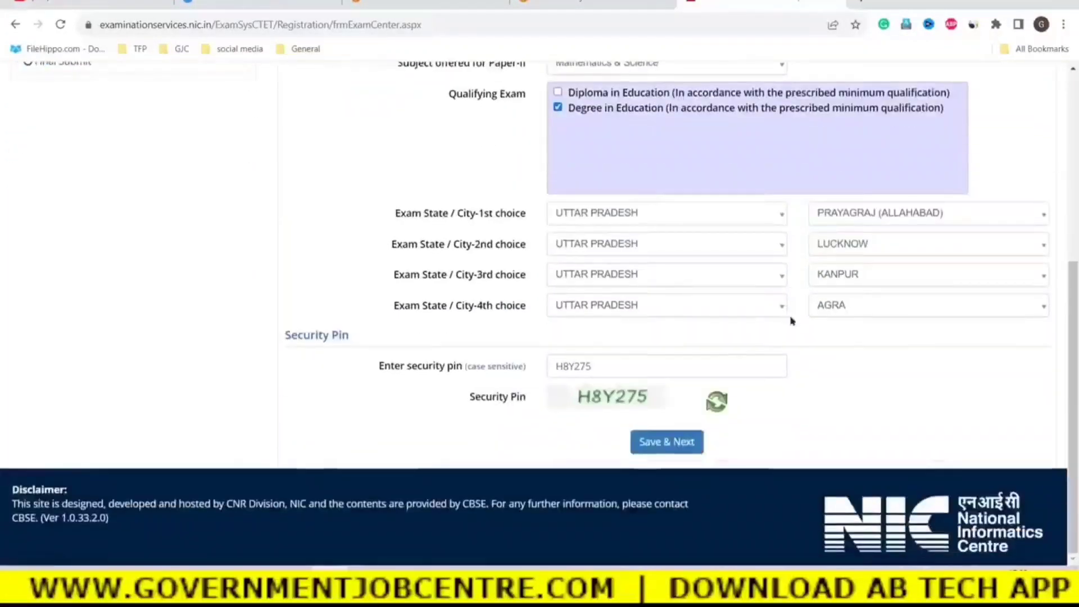
left_click(642, 452)
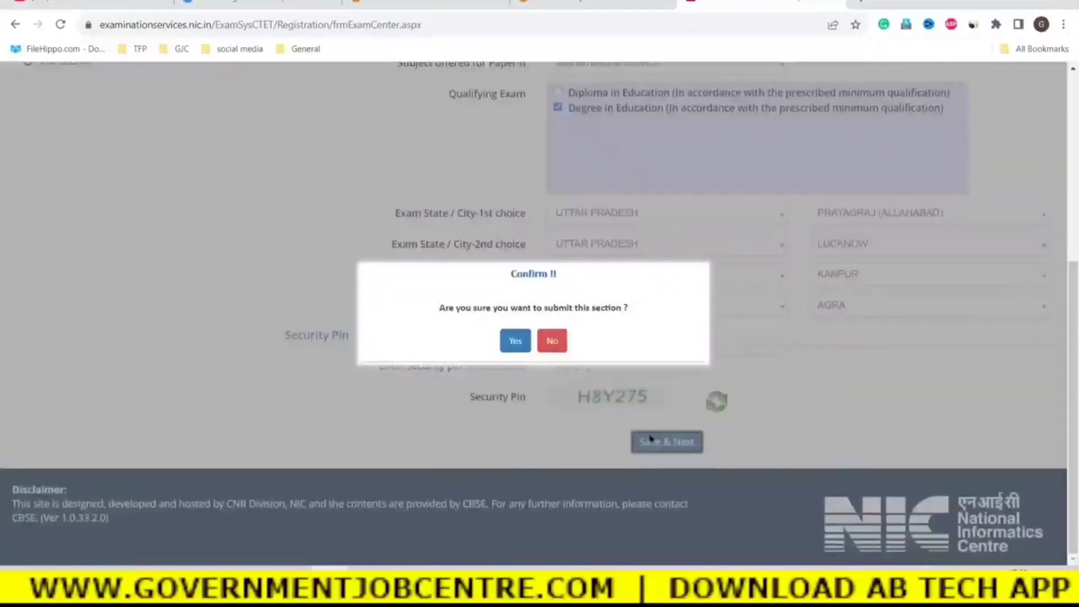
left_click(514, 340)
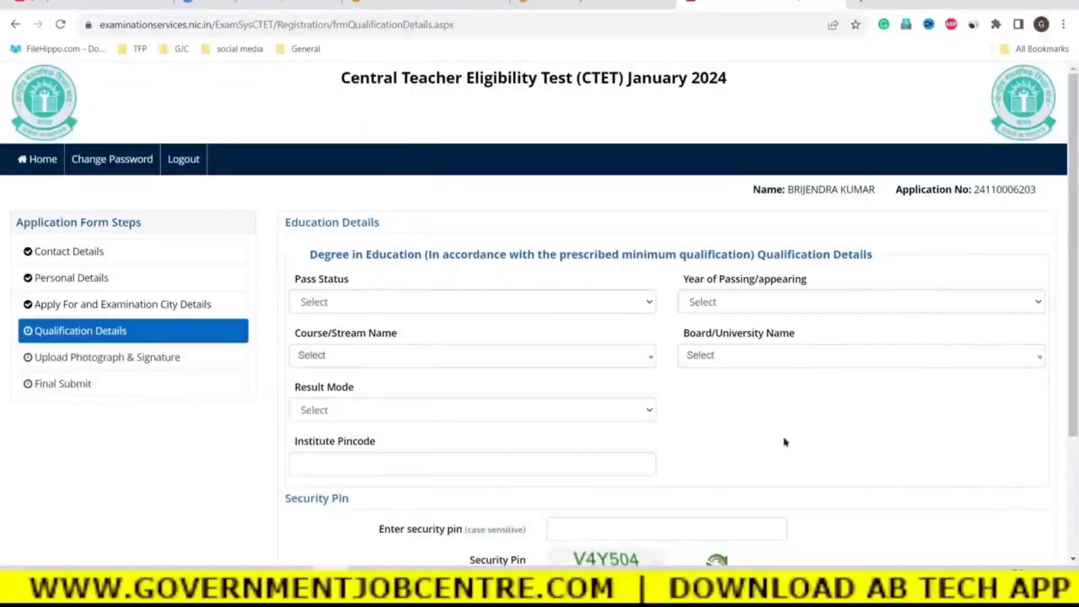
scroll(786, 442, "down", 1)
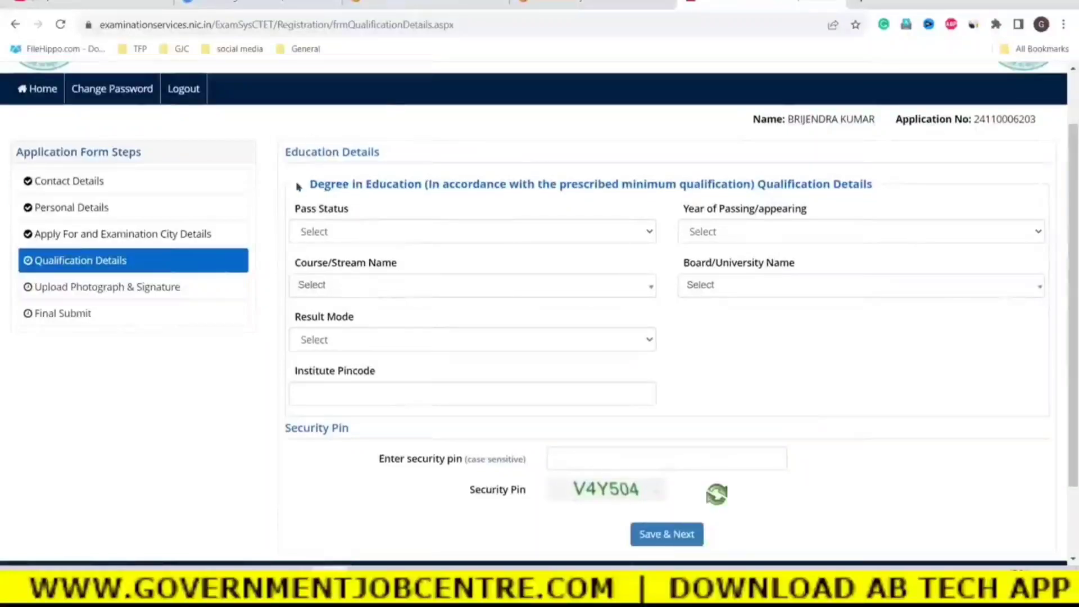
left_click_drag(313, 186, 419, 190)
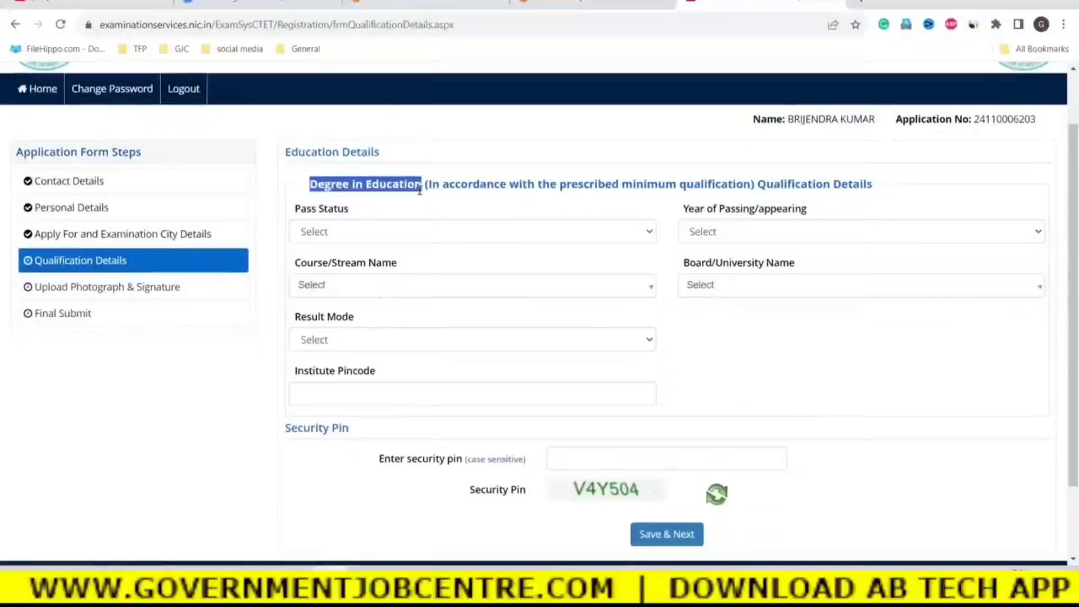
left_click_drag(510, 185, 882, 186)
left_click(800, 332)
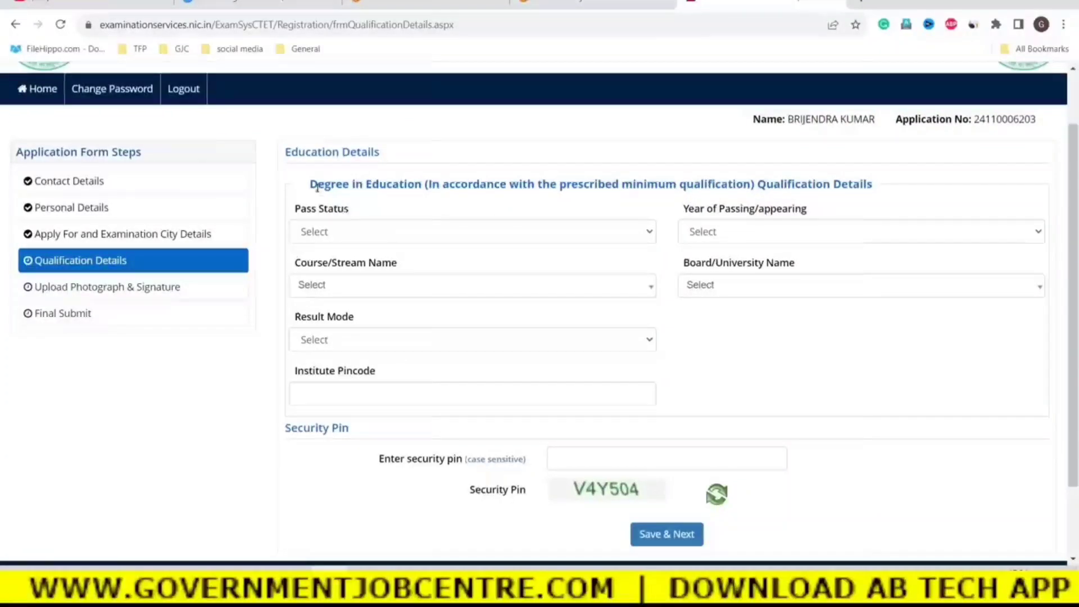
left_click_drag(310, 185, 424, 186)
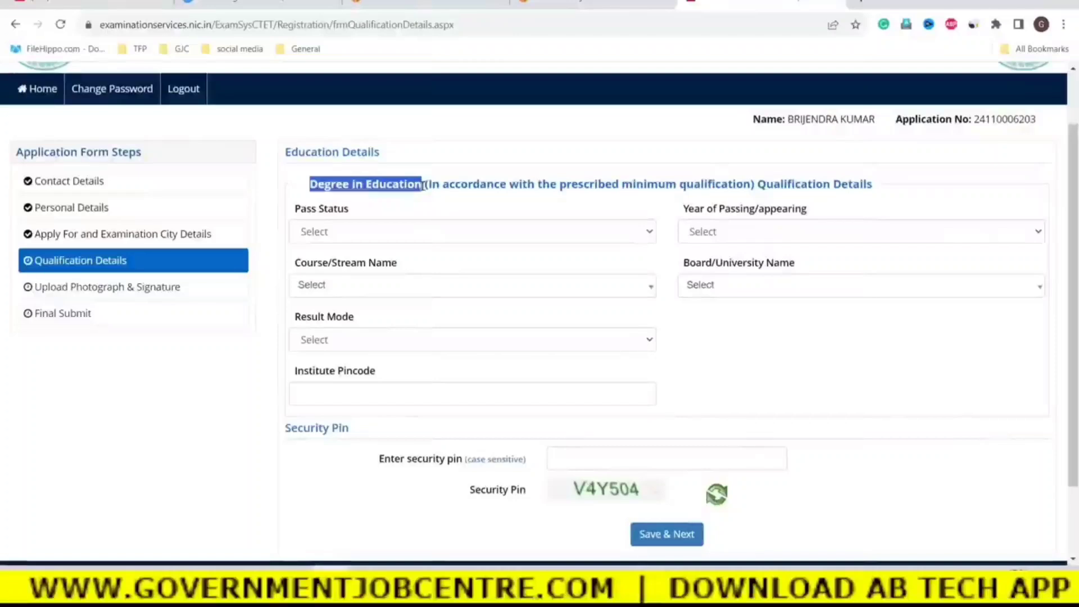
left_click(730, 343)
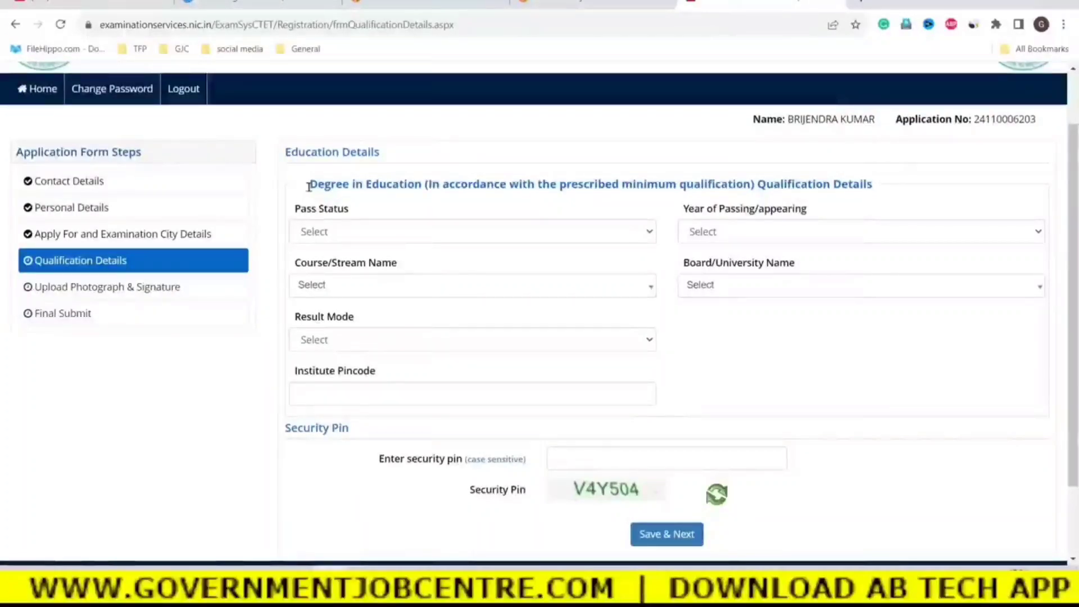
left_click_drag(309, 186, 419, 192)
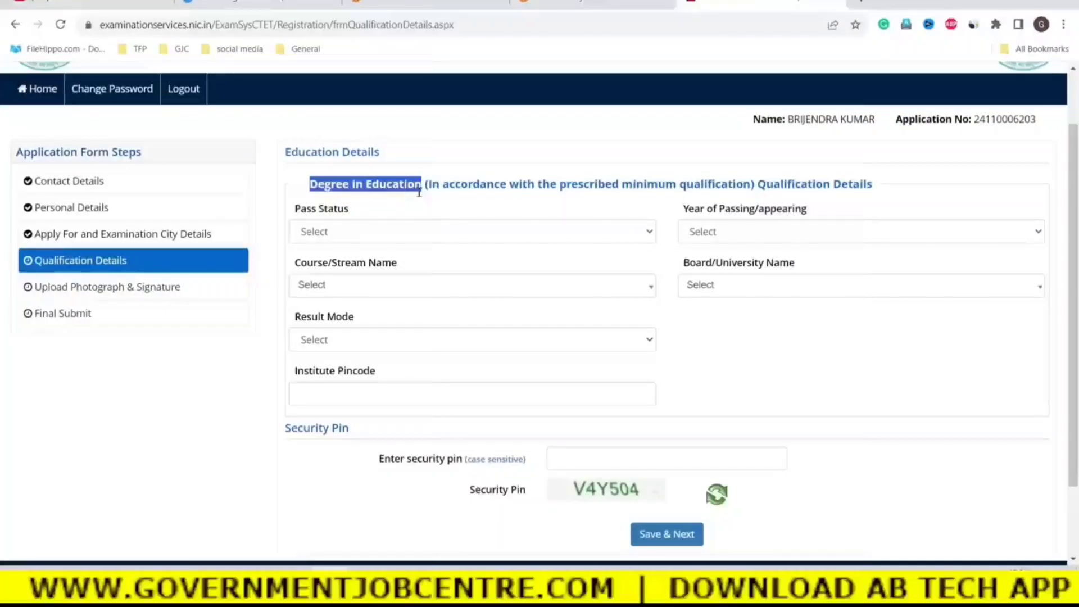
Step: Set Pass Status Passed, Year of Passing 2013, and course Education/Elementry Education etc
left_click(342, 238)
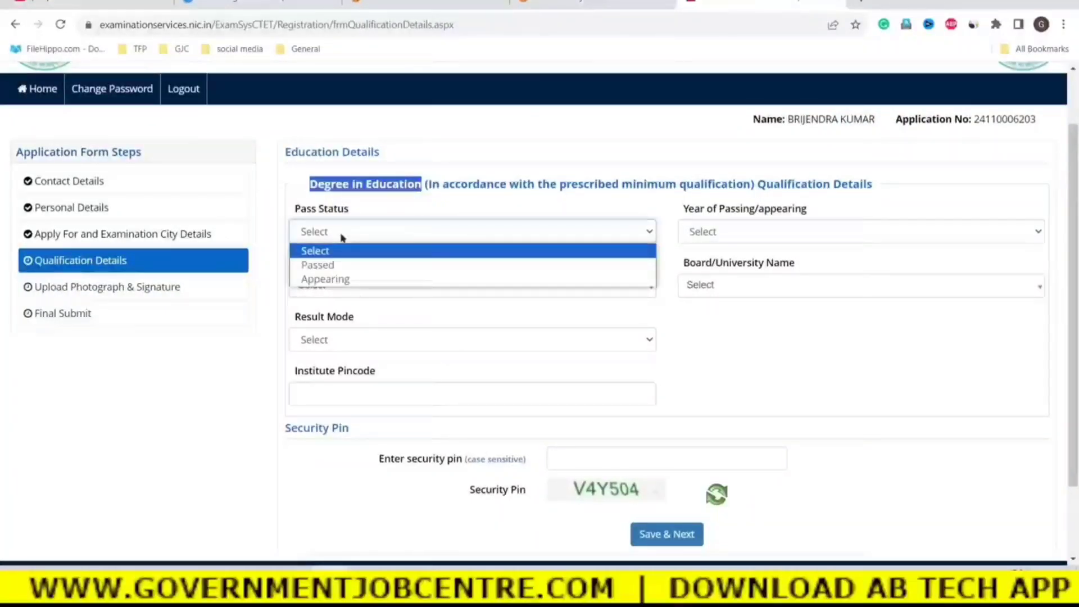
left_click(322, 267)
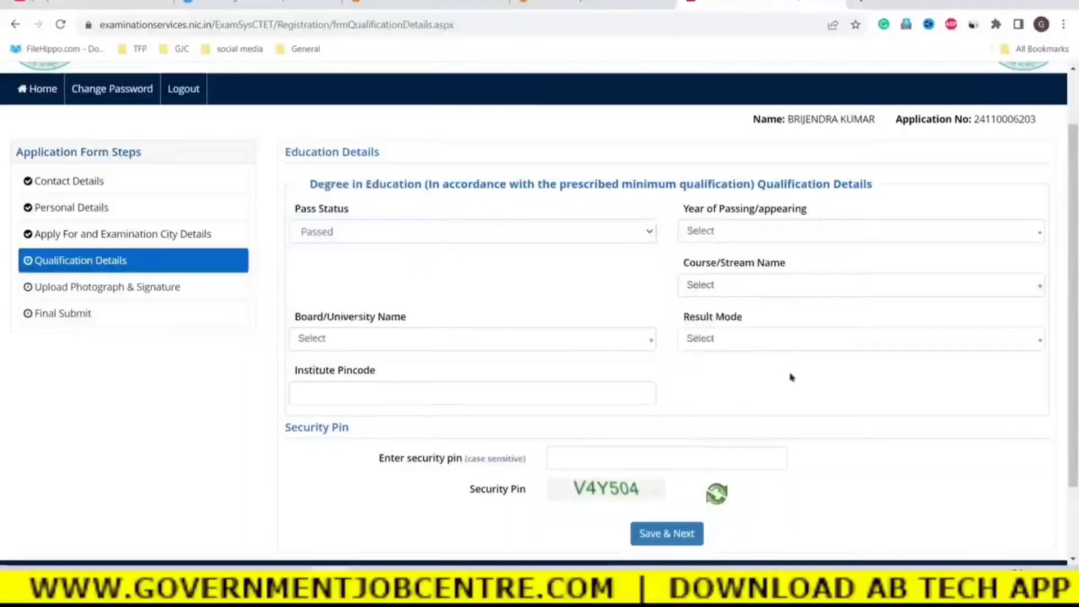
left_click(723, 236)
scroll(741, 339, "down", 6)
scroll(741, 339, "up", 4)
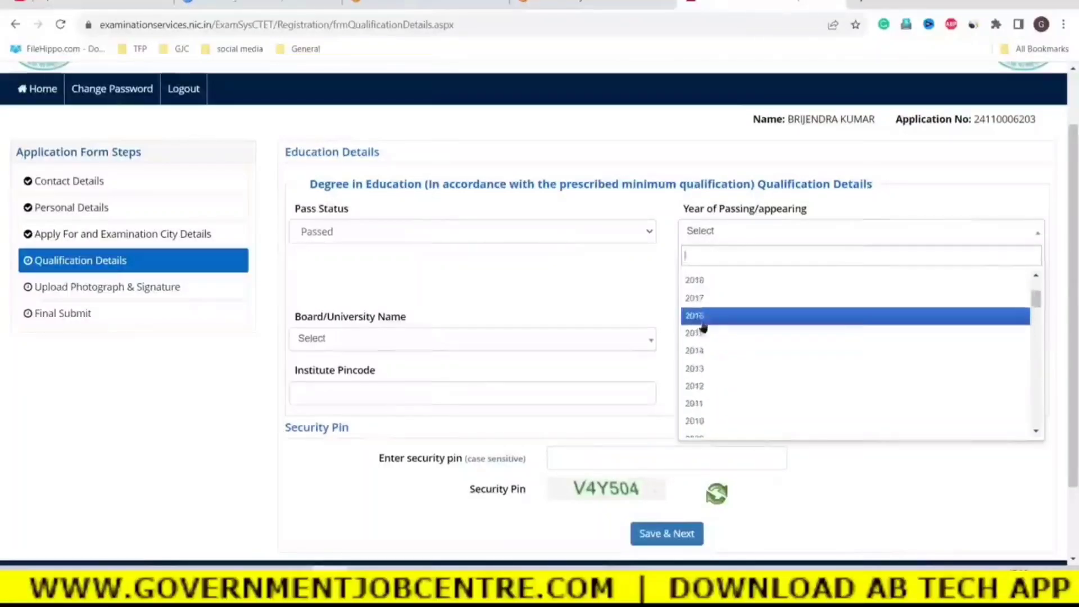
left_click(697, 369)
left_click(705, 285)
left_click(731, 350)
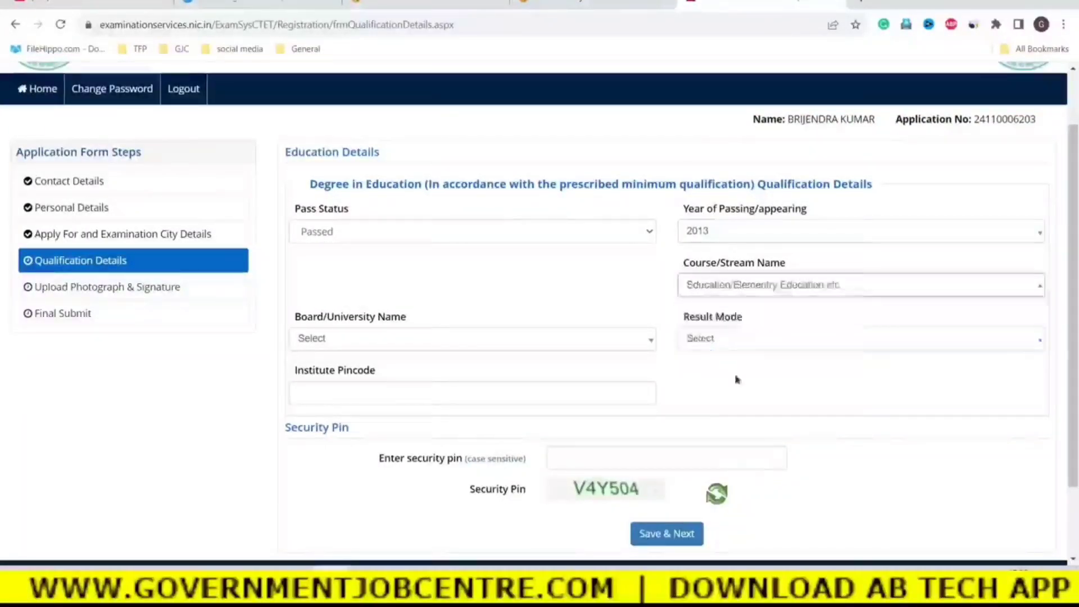
left_click(326, 339)
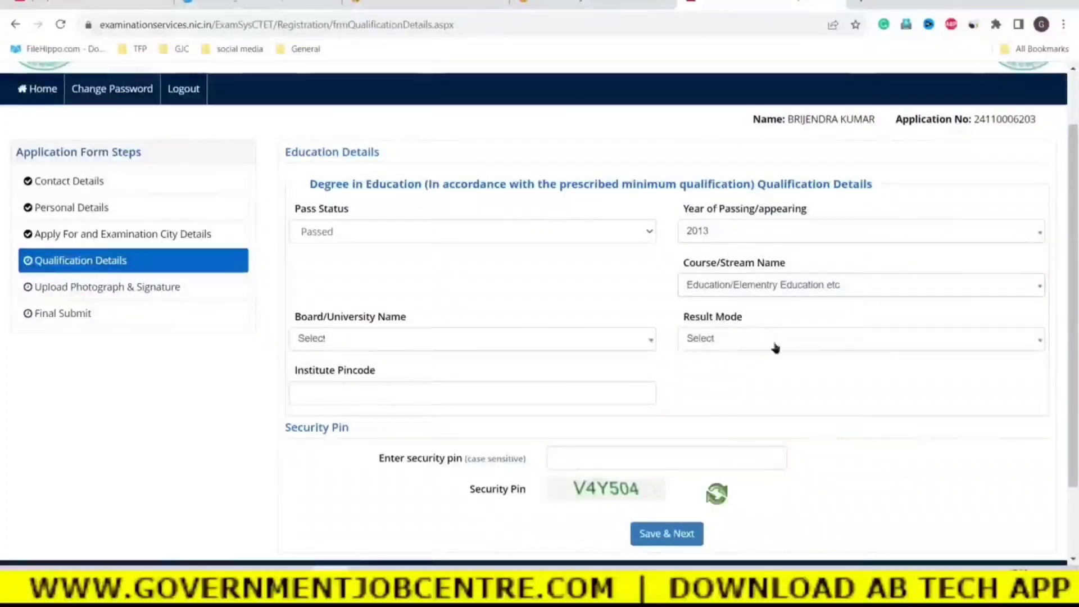
left_click(783, 392)
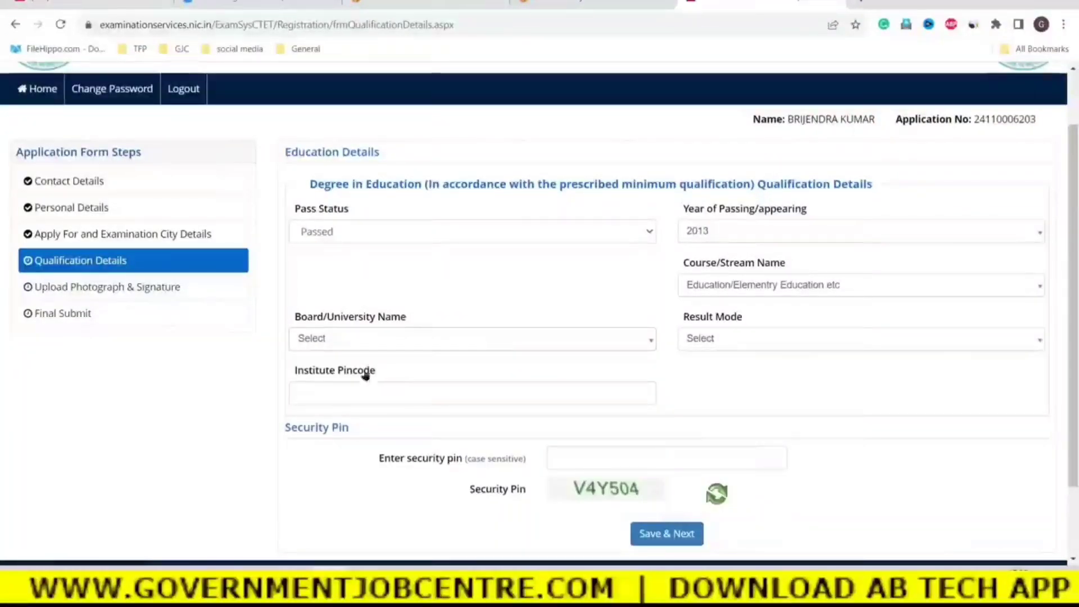
left_click(481, 337)
Step: Search 'CHHATRA' and select CHHATRAPATI SHAHU JI MAHARAJ UNIVERSITY, KALYANPUR,KANOUR as Board/University
scroll(398, 422, "down", 3)
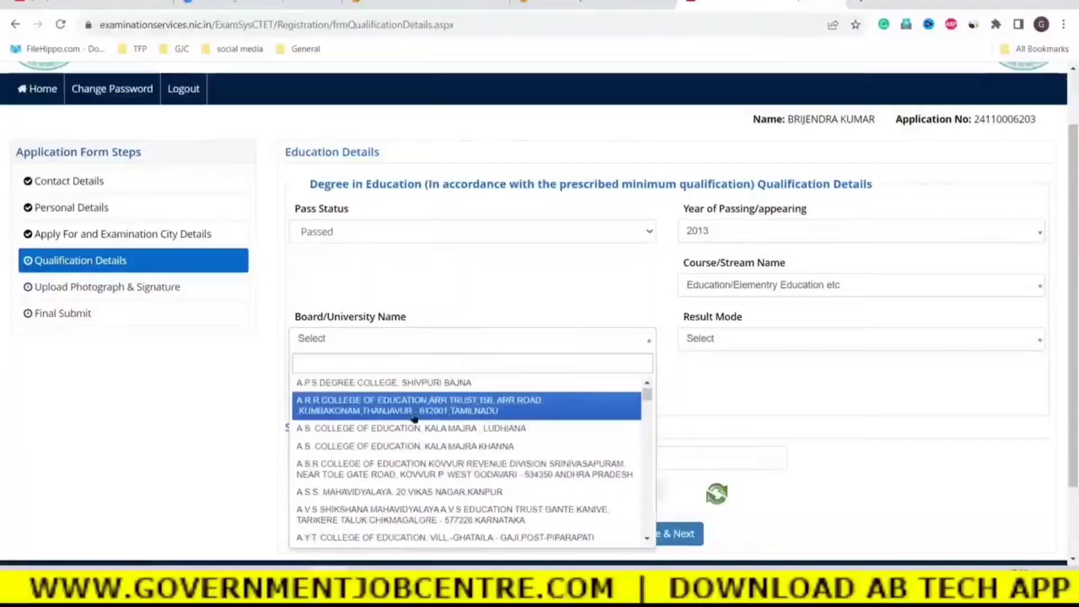
scroll(371, 426, "up", 3)
type("C")
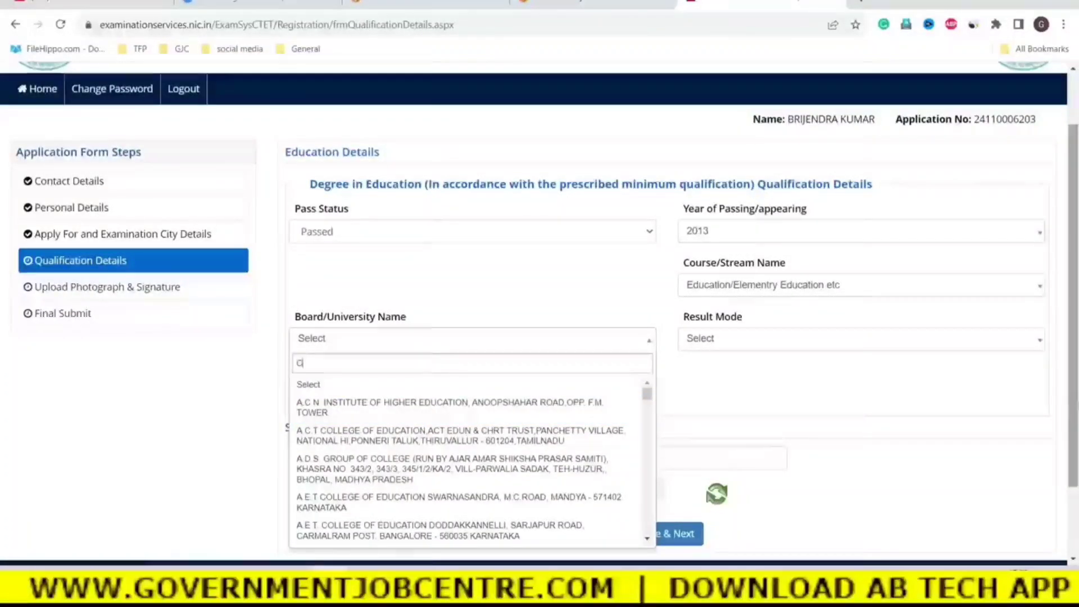
type("HH")
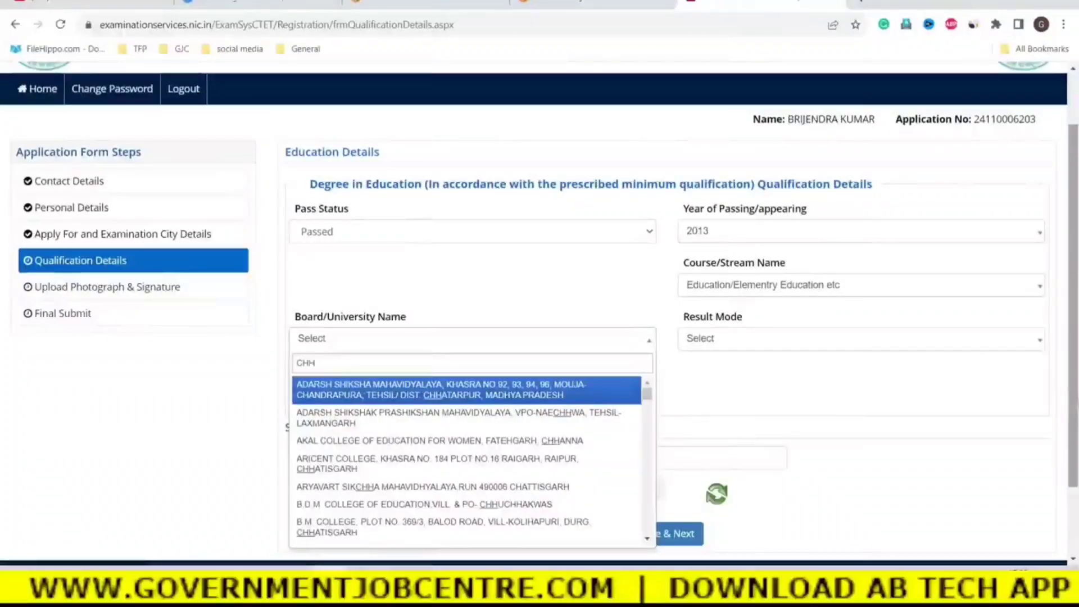
key("BackSpace")
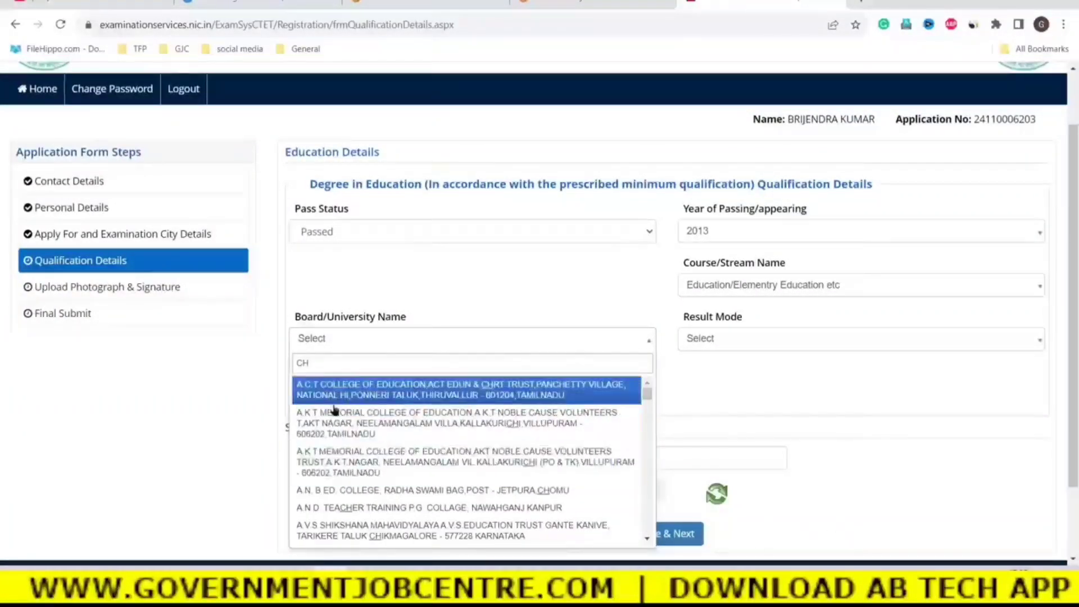
scroll(397, 467, "down", 10)
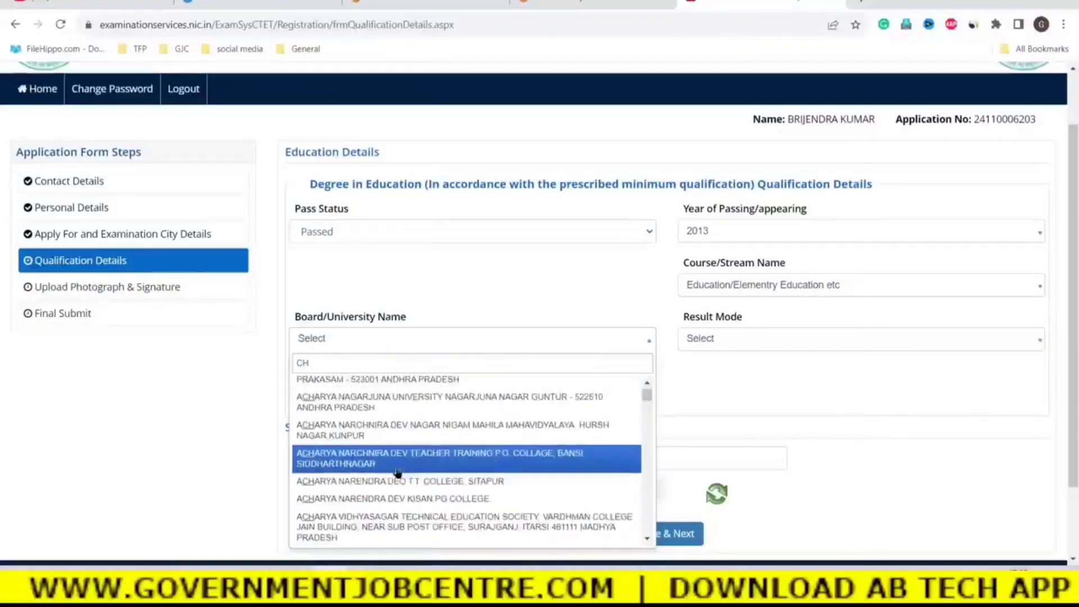
scroll(414, 494, "down", 10)
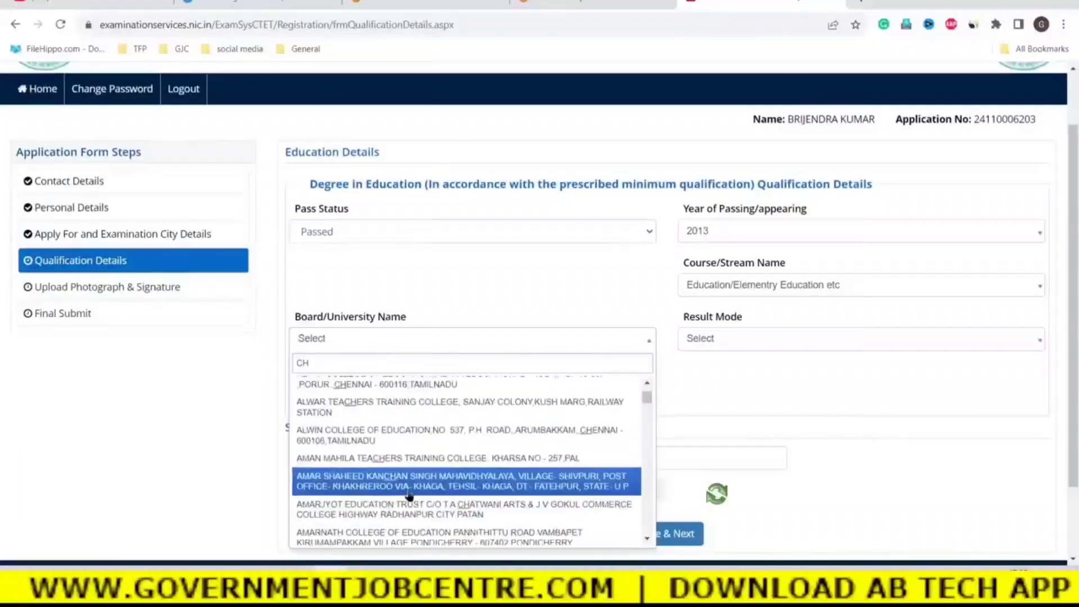
scroll(384, 498, "down", 3)
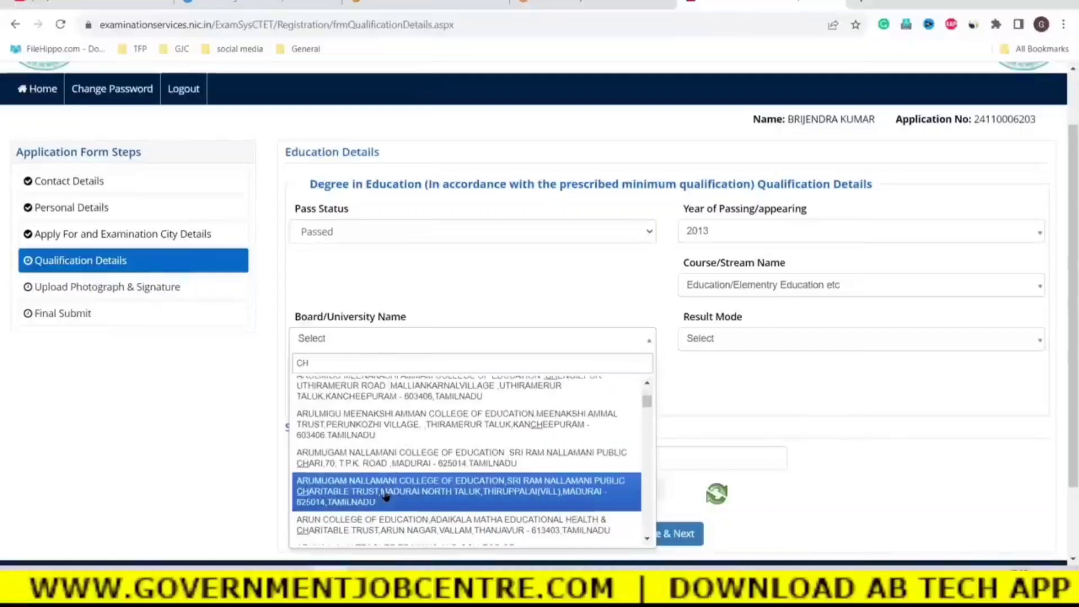
scroll(385, 494, "down", 10)
scroll(387, 496, "down", 10)
scroll(388, 499, "down", 10)
scroll(392, 502, "down", 8)
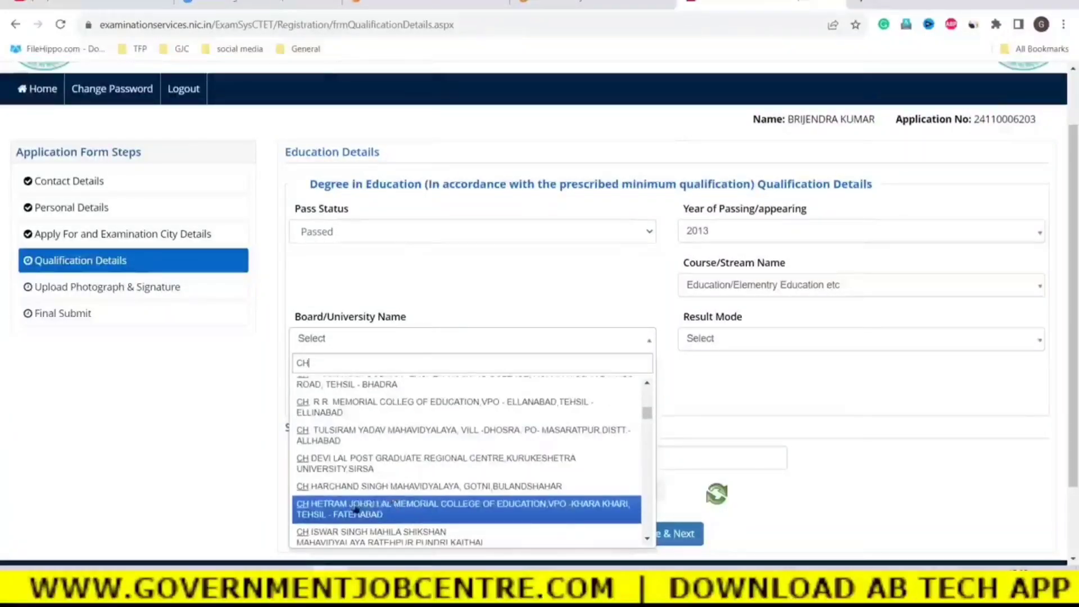
scroll(334, 427, "down", 5)
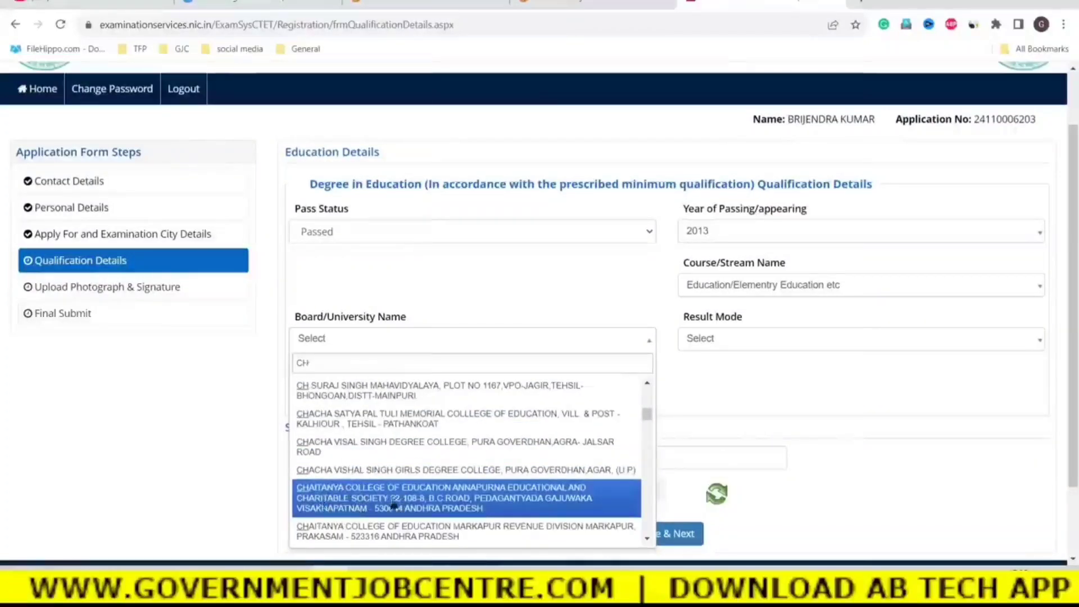
scroll(393, 506, "down", 5)
scroll(360, 505, "down", 5)
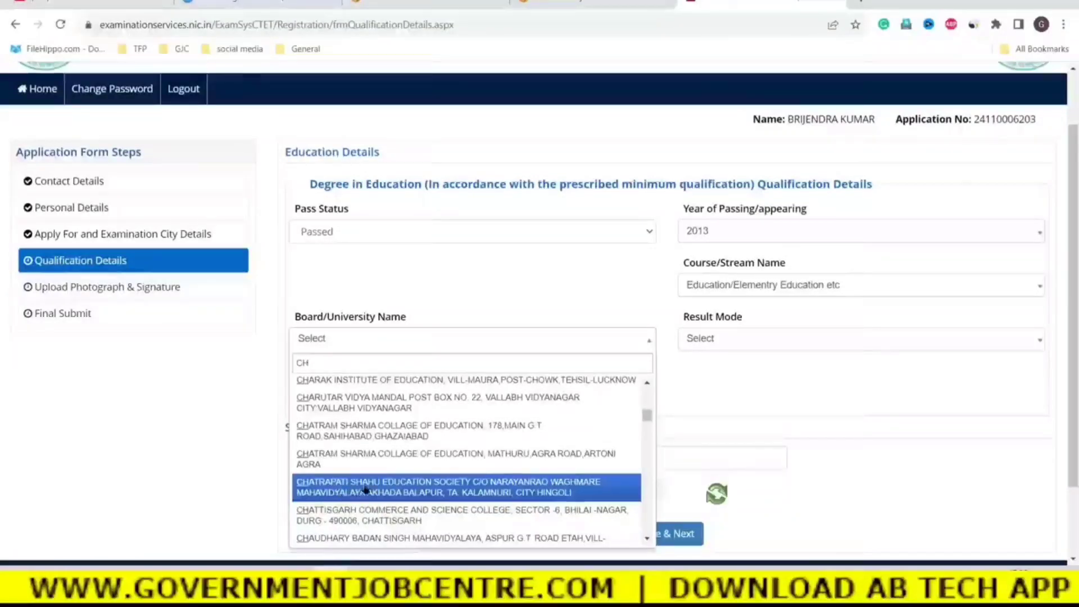
scroll(366, 500, "down", 3)
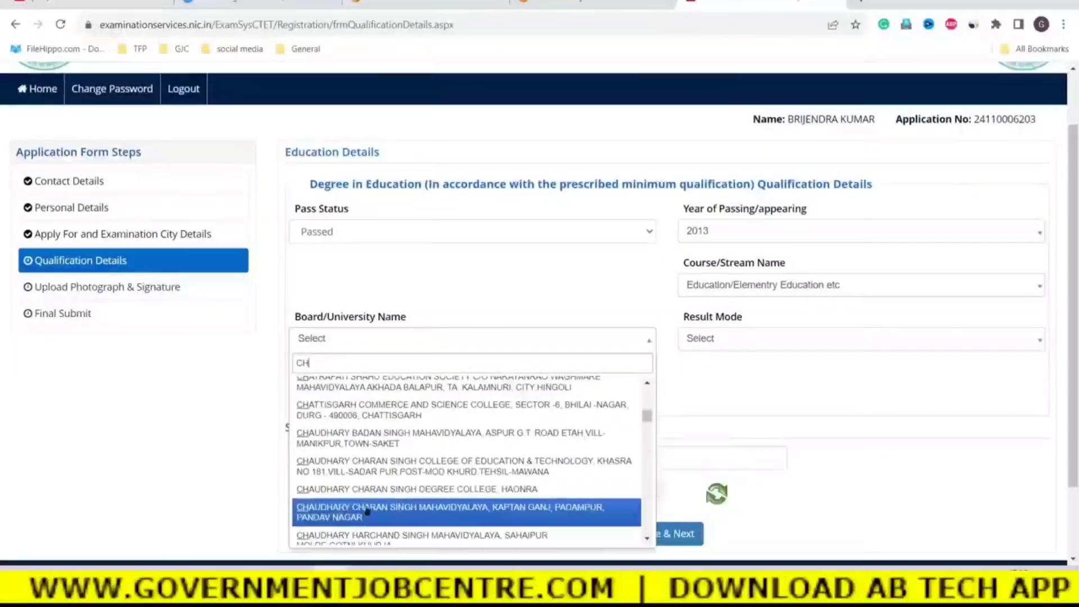
scroll(365, 512, "down", 3)
scroll(354, 513, "down", 3)
scroll(340, 515, "down", 3)
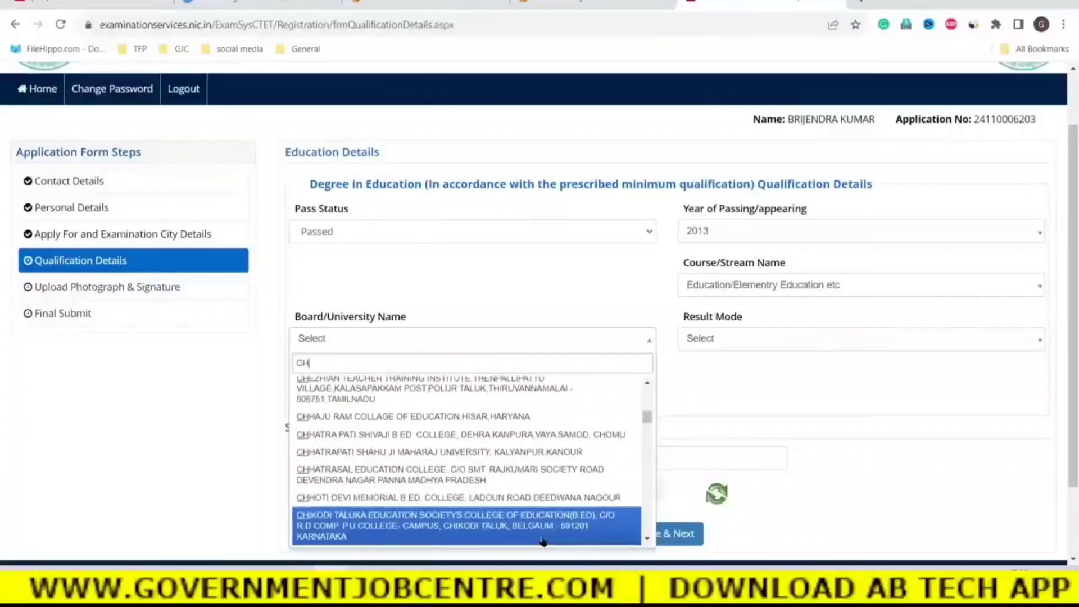
type("HATRAO")
key("BackSpace")
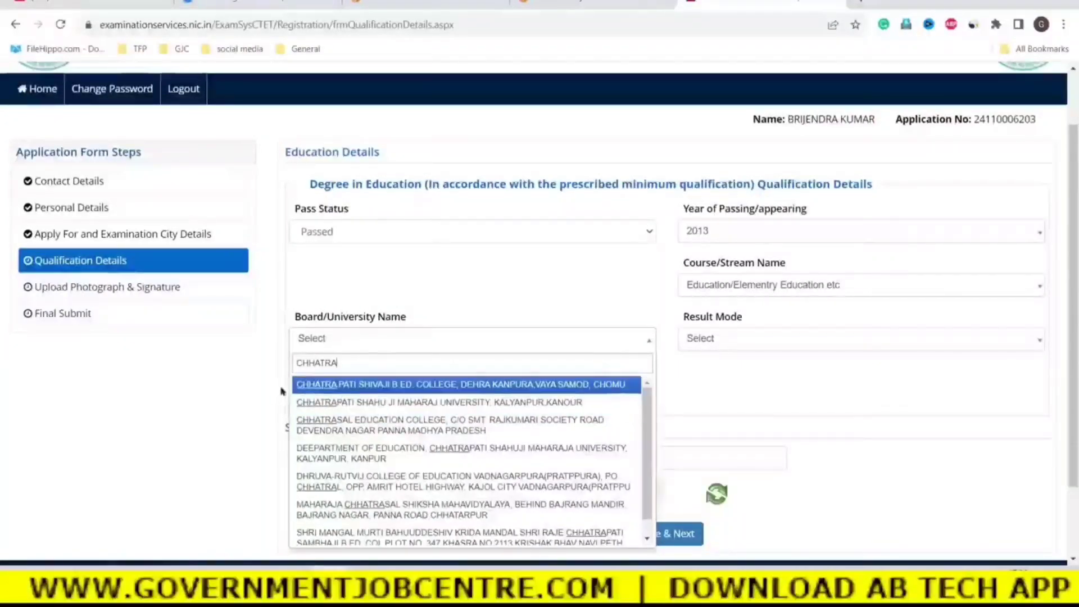
left_click(316, 403)
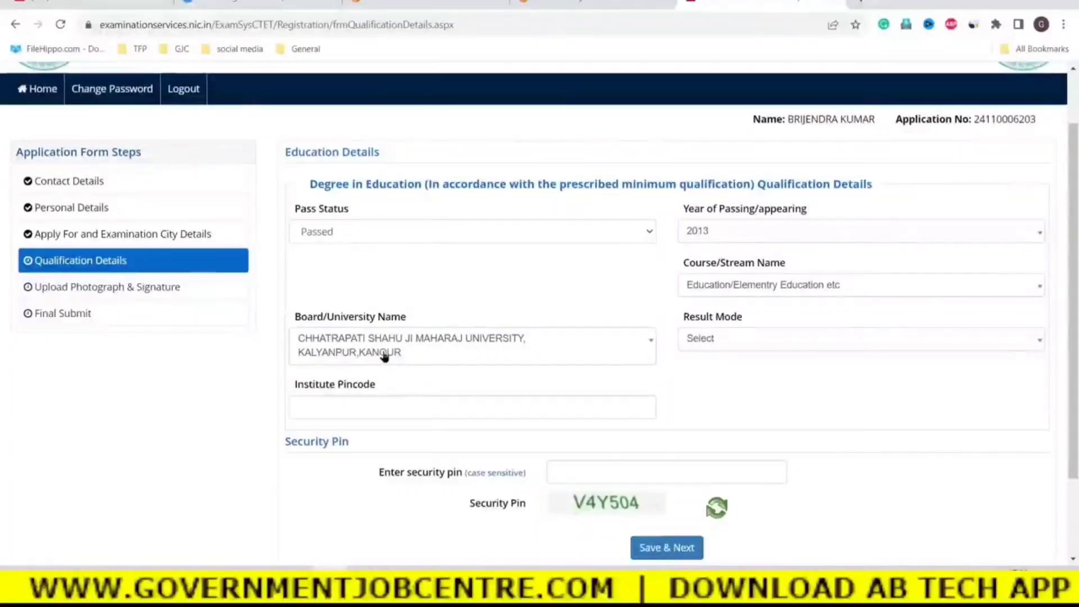
Step: Set Result Mode to Percentage with Total Marks 800 and Obtained Marks 586 (73.25%)
left_click(719, 336)
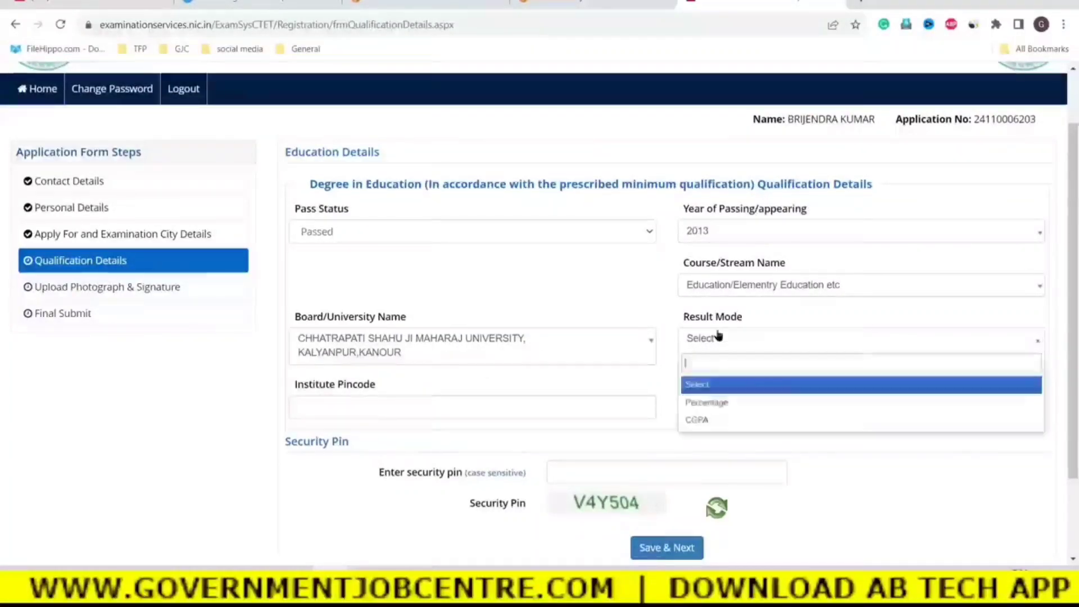
left_click(715, 404)
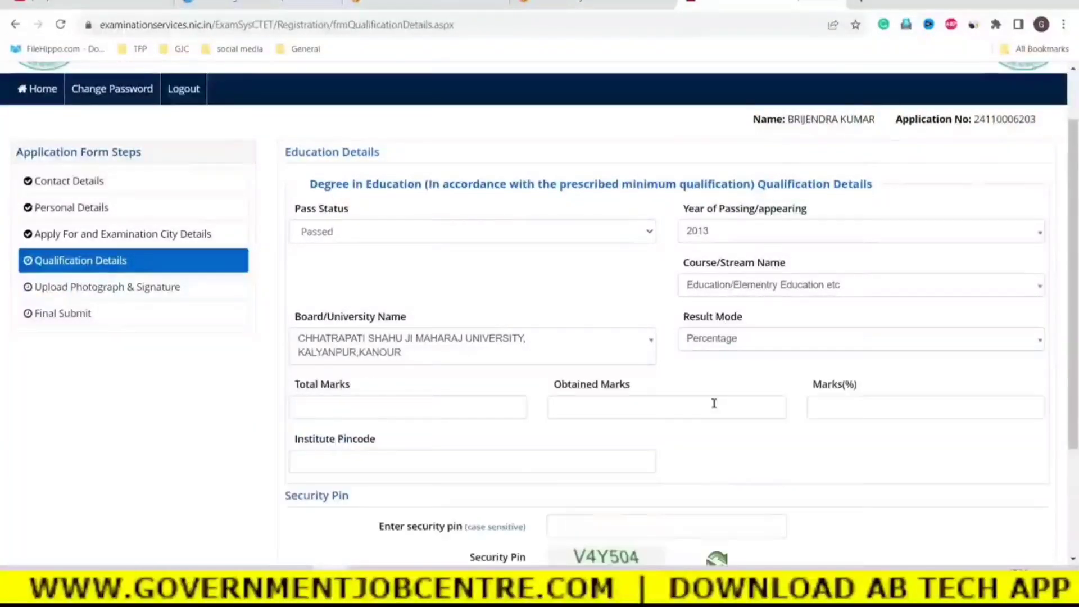
left_click(336, 400)
type("800")
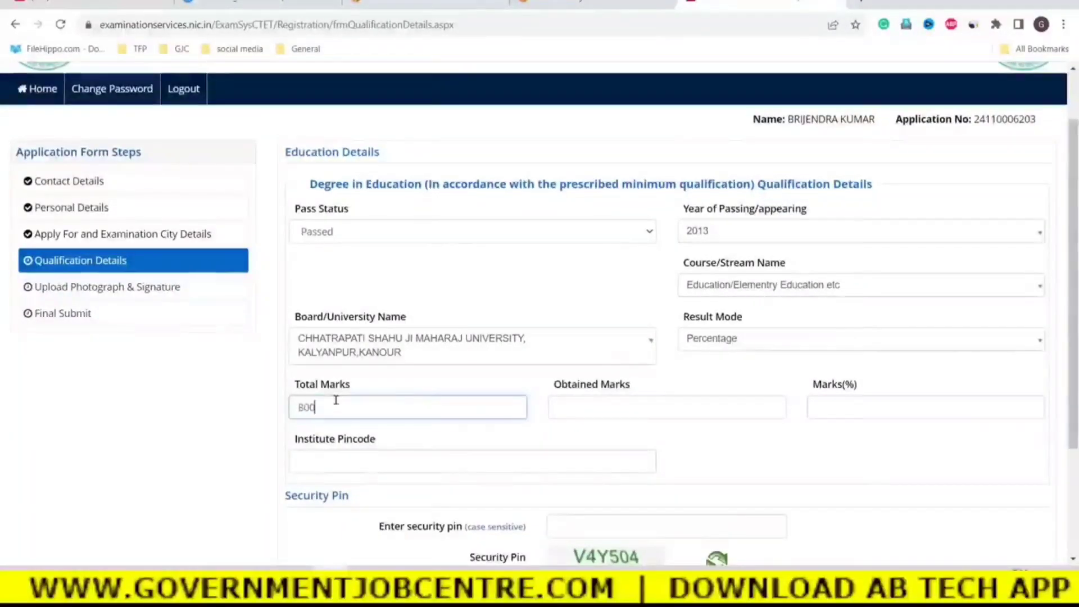
left_click(579, 401)
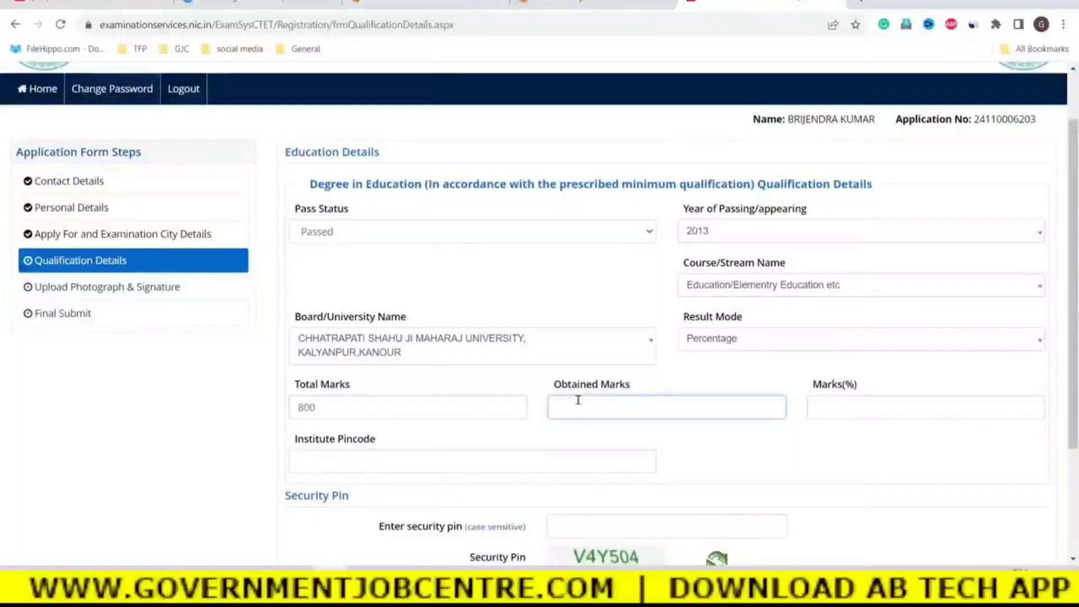
type("586")
left_click(730, 448)
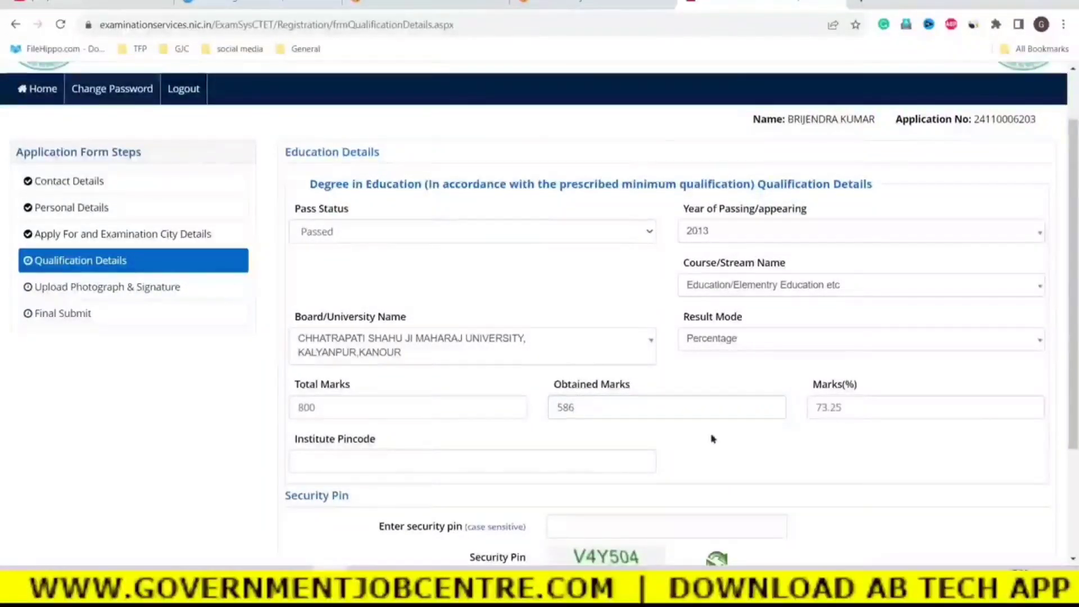
Step: Open a new browser tab to look up the institute pincode
left_click(820, 441)
left_click(297, 461)
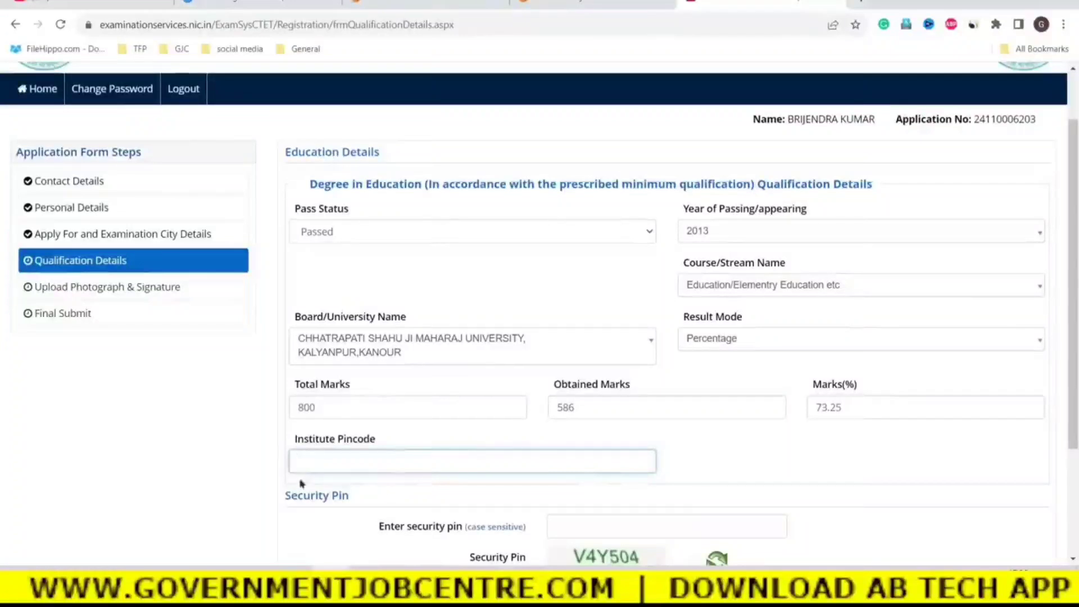
left_click(861, 3)
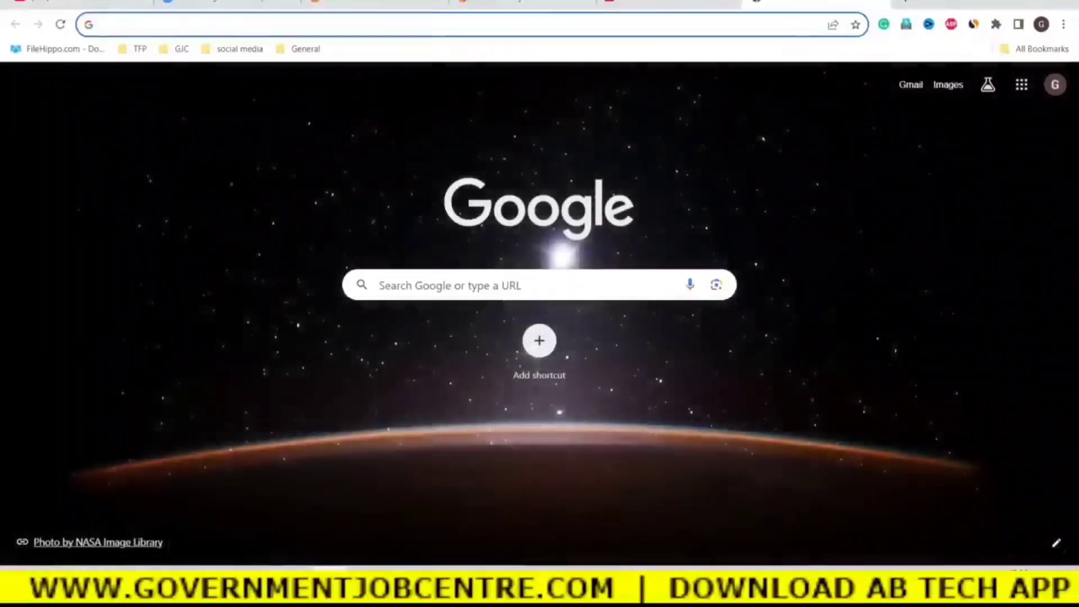
Step: Search Google for 'DAV COLLEGE KANPUUR PINCODE' and copy the 208001 result
type("DAV")
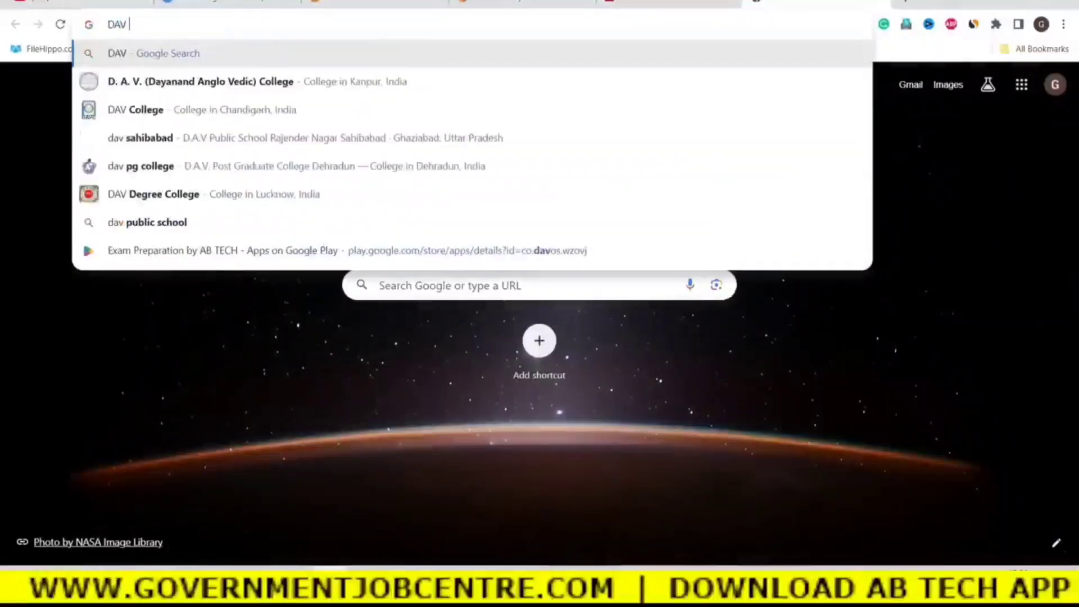
type(" COLLEGE")
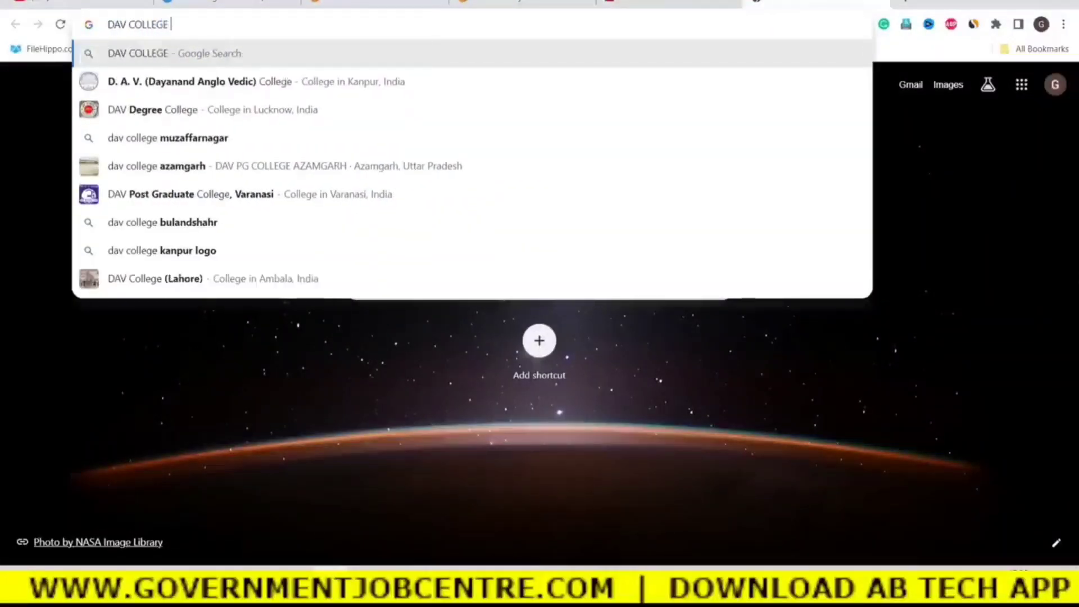
type(" KANPUUR PINCODE")
key("Return")
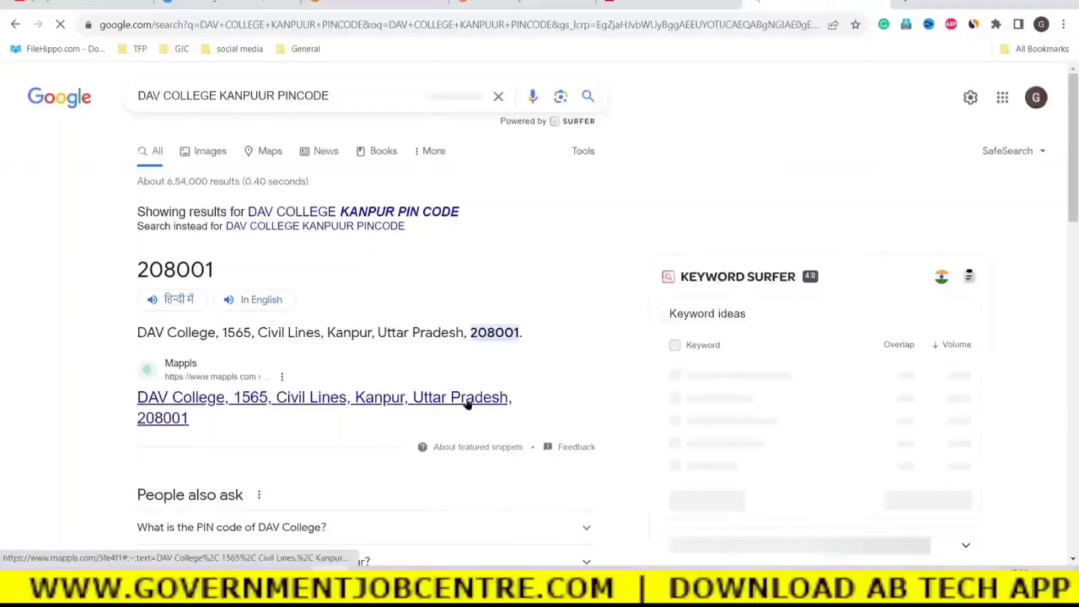
left_click_drag(237, 276, 120, 276)
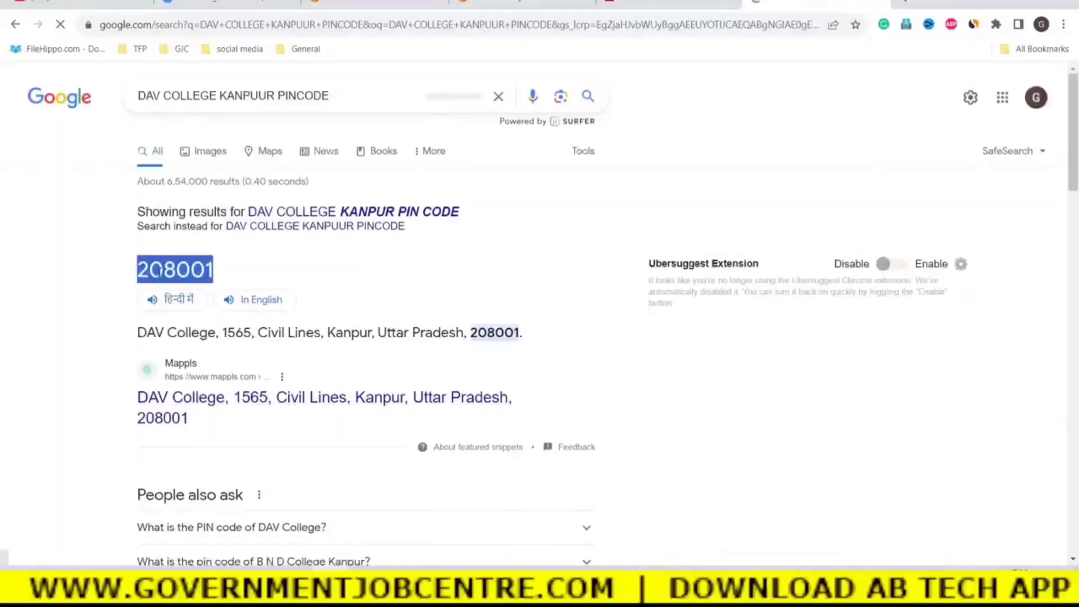
left_click(669, 4)
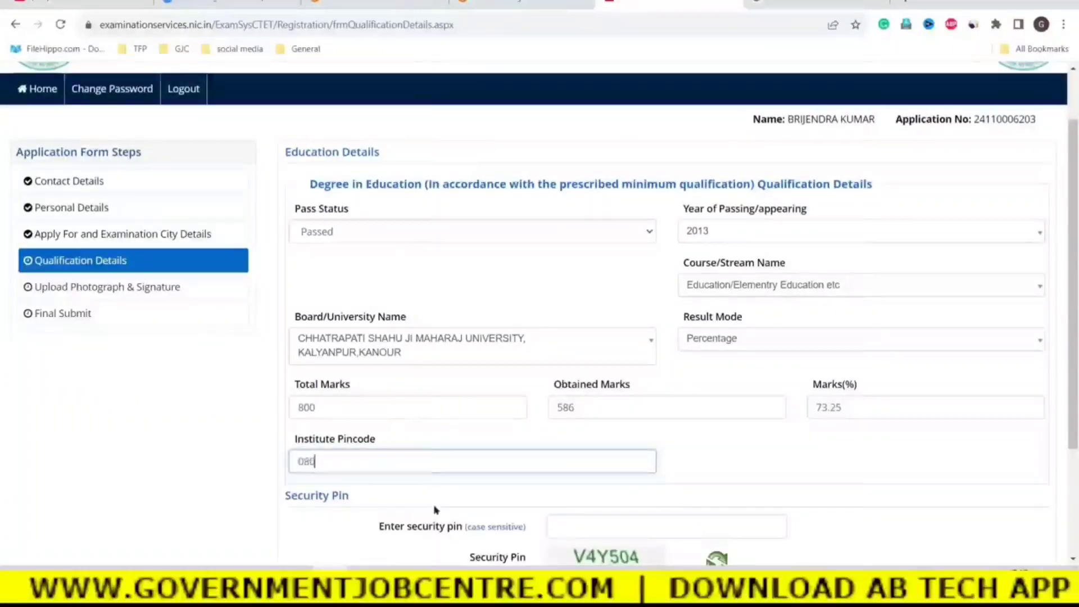
Step: Correct the Institute Pincode to 208001
left_click(298, 462)
type("2")
left_click(869, 458)
Step: Enter the security pin, then Save & Next and confirm the section with Yes
scroll(687, 464, "down", 2)
left_click(559, 409)
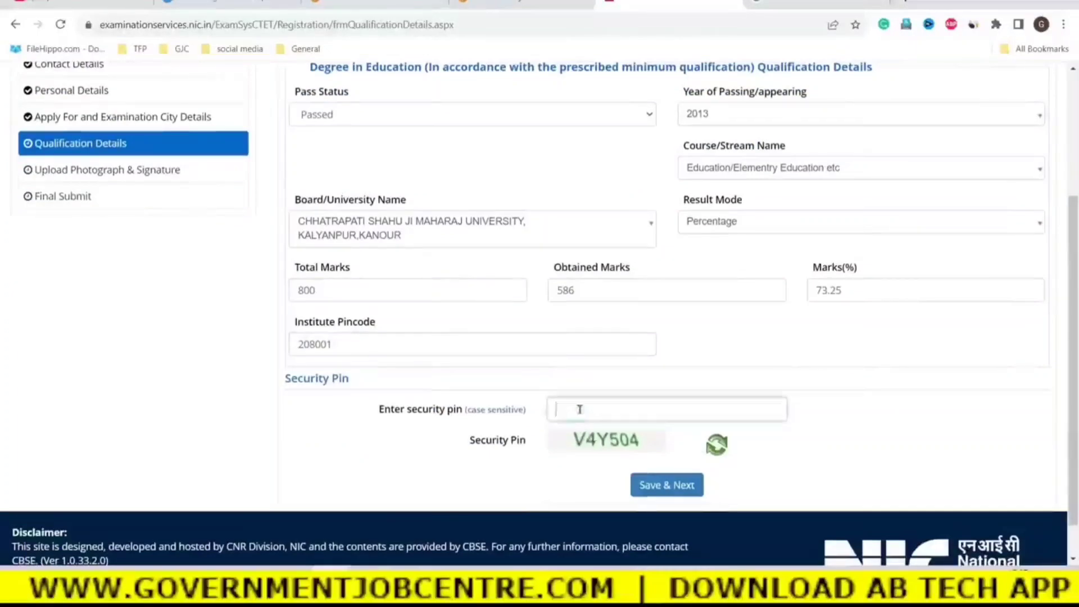
type("V4")
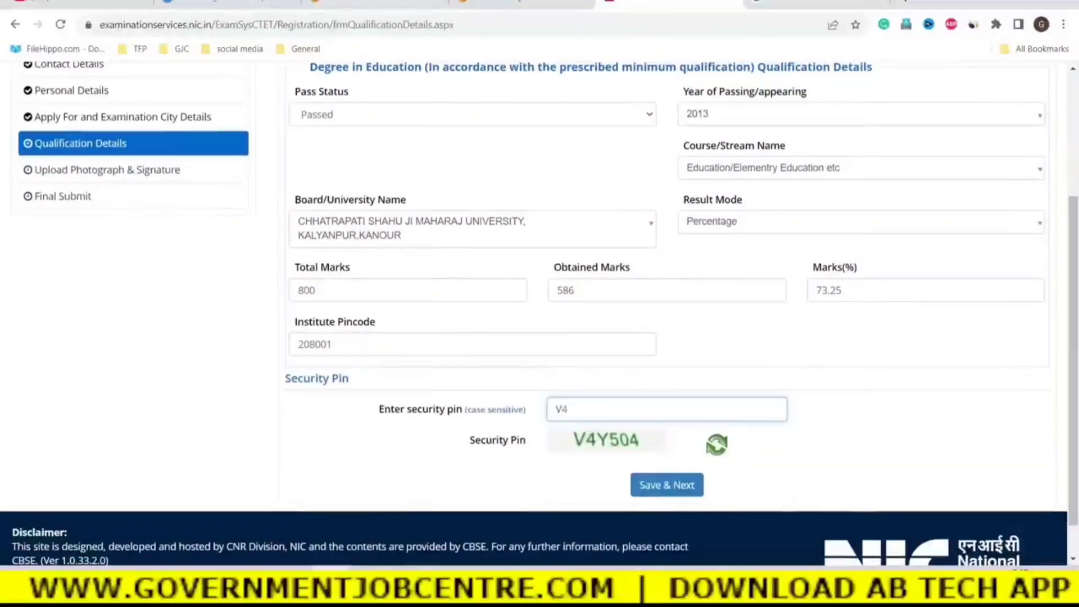
type("Y")
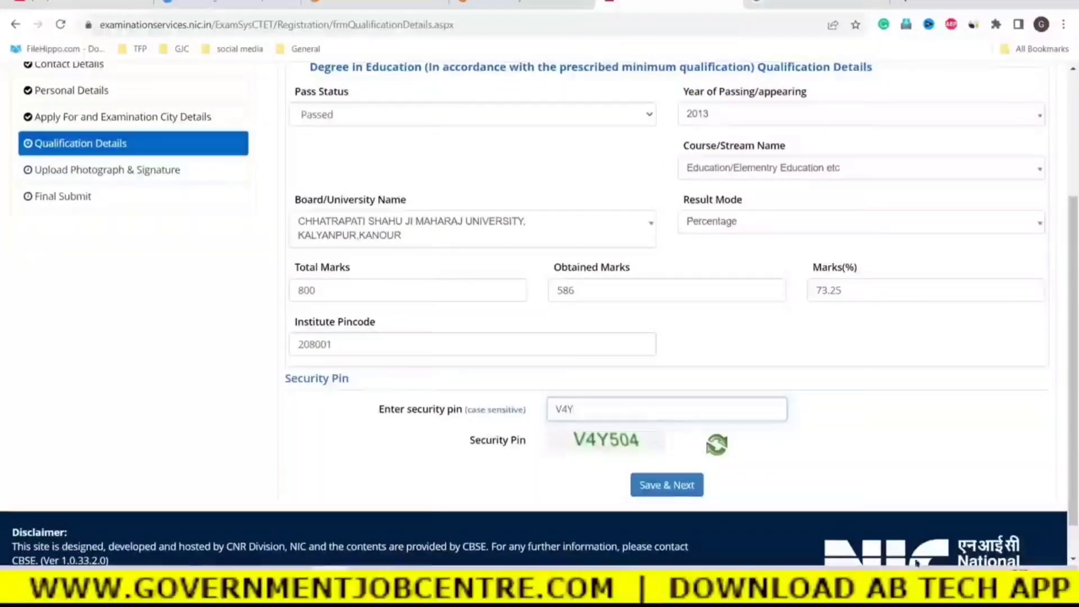
type("504")
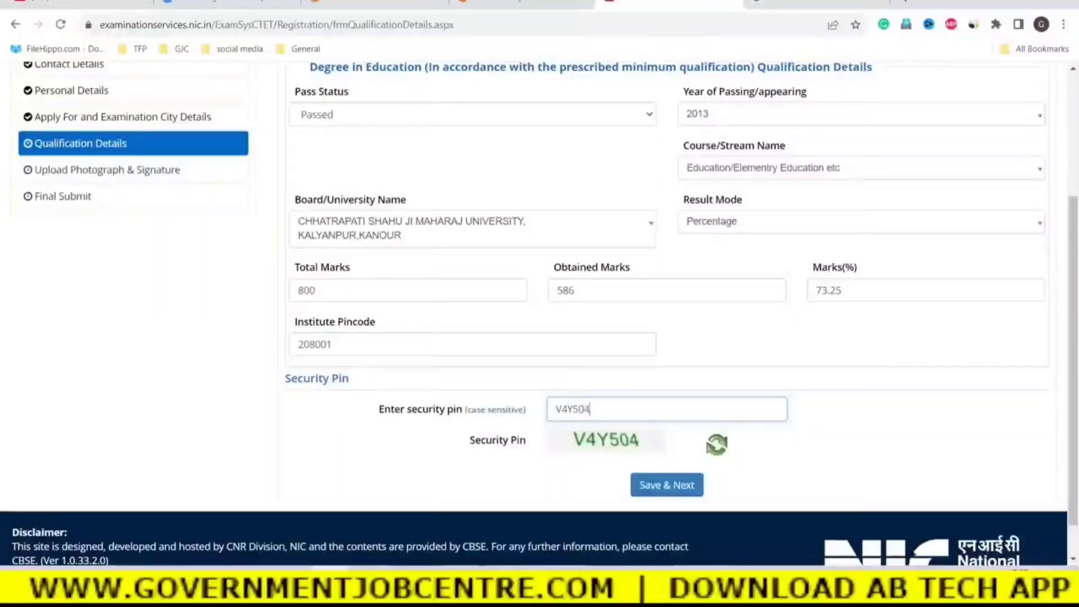
left_click(656, 487)
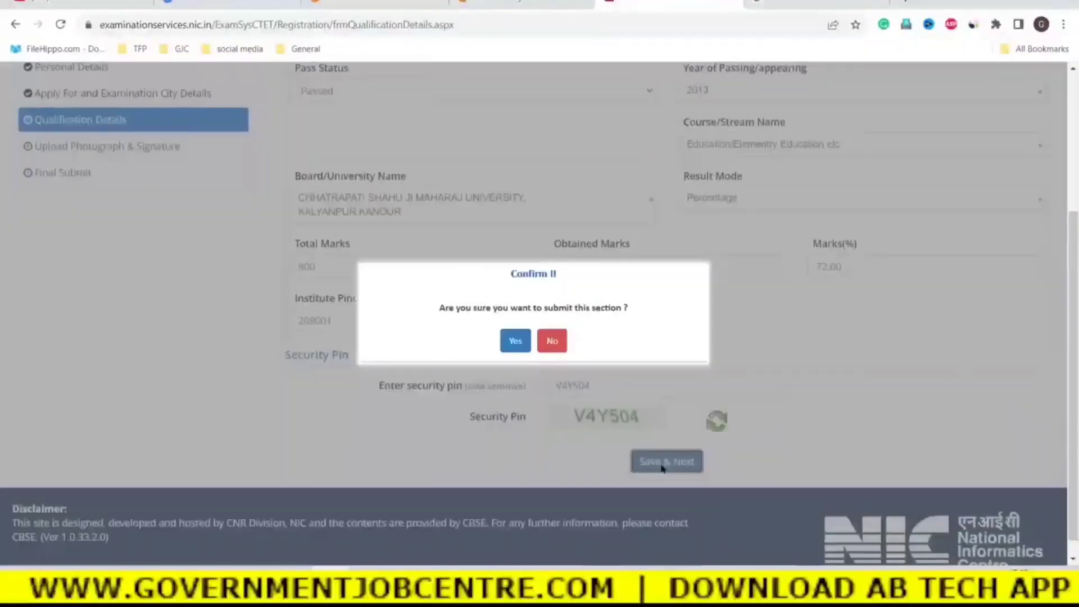
left_click(513, 341)
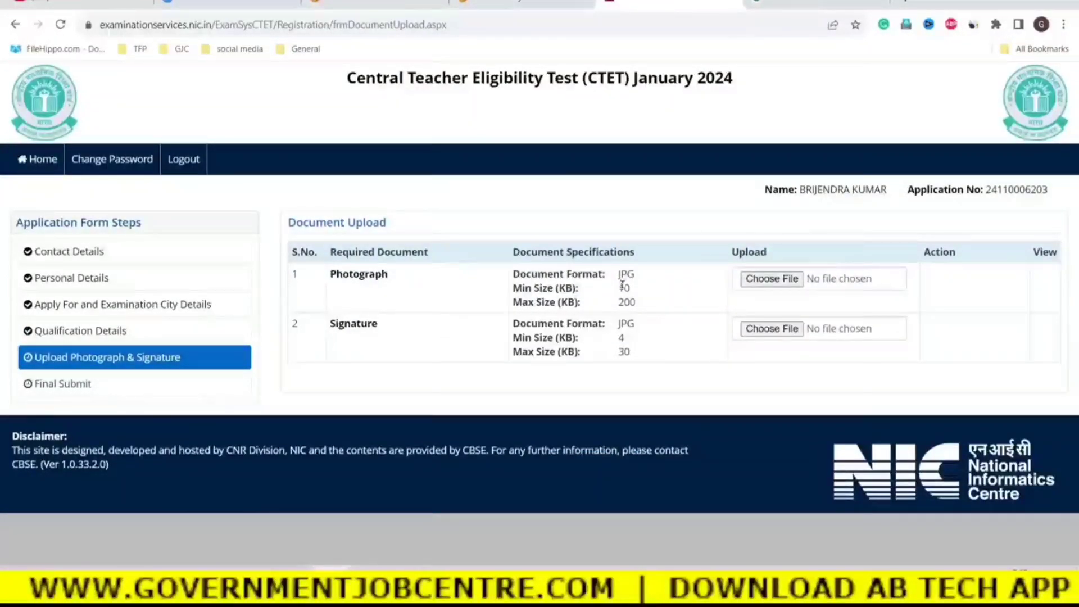
Step: Check the photograph (10–200 KB) and signature (4–30 KB) size limits
left_click_drag(620, 286, 637, 301)
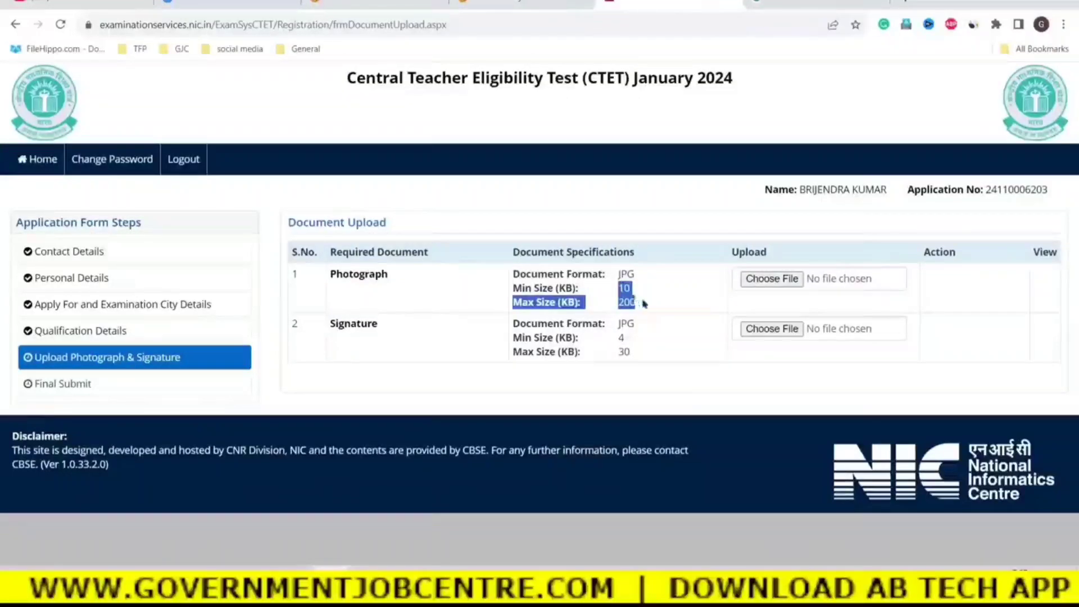
left_click(644, 304)
left_click_drag(620, 338, 638, 357)
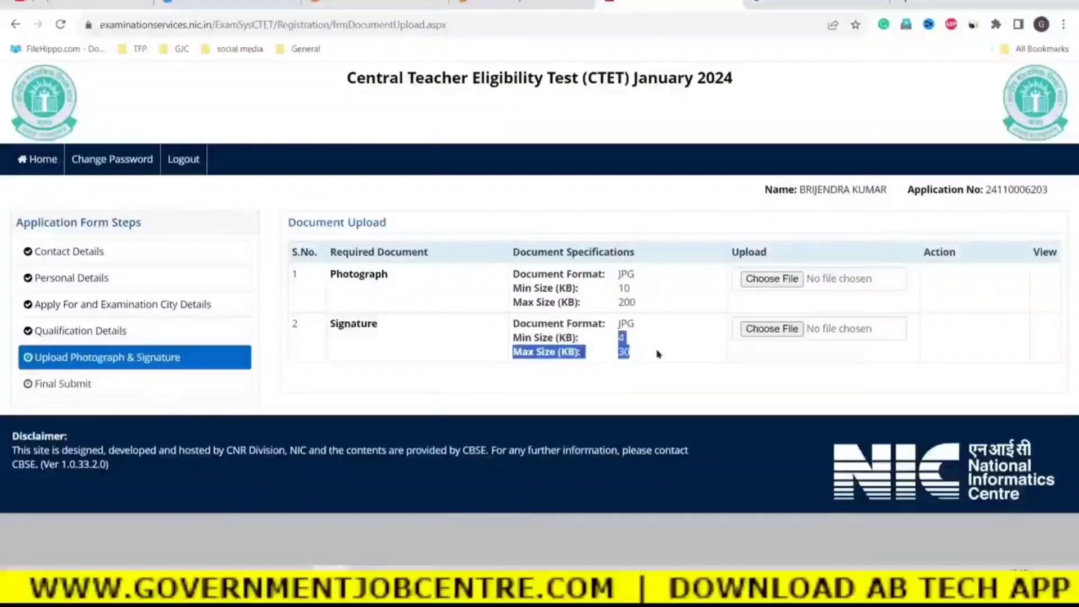
left_click(658, 354)
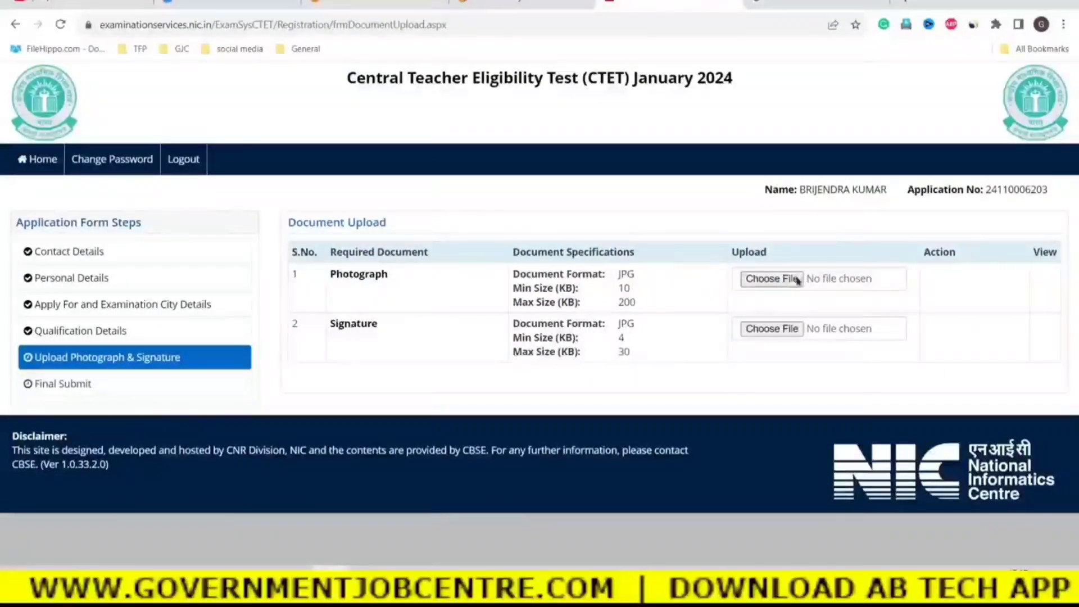
Step: Upload PHOTO123-25kb.jpg as the photograph and dismiss the success alert
left_click(764, 285)
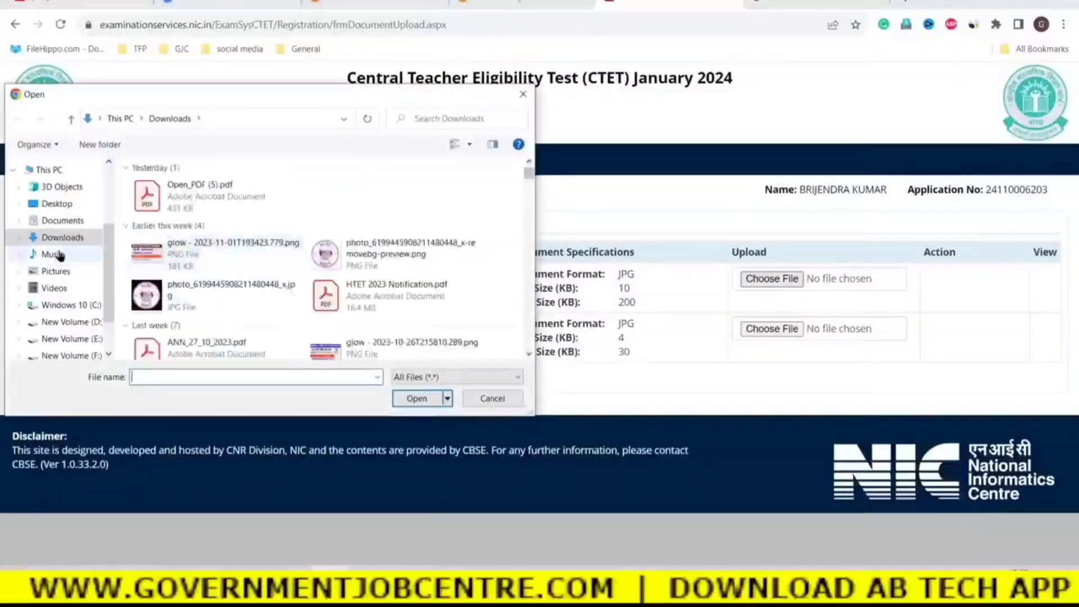
scroll(340, 302, "down", 2)
scroll(340, 302, "down", 2)
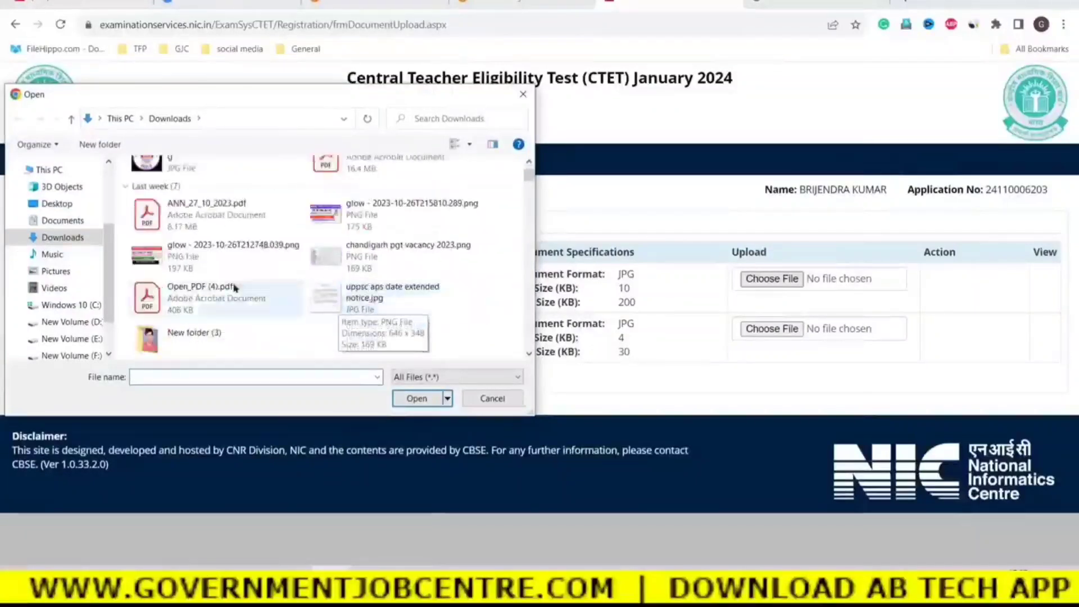
double_click(166, 342)
left_click(163, 214)
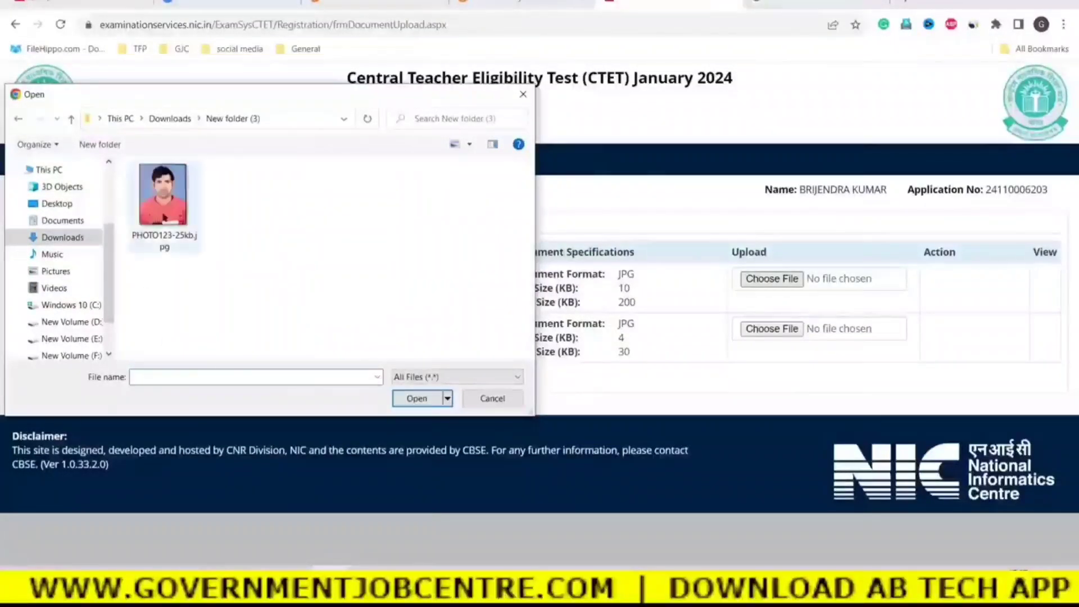
left_click(396, 402)
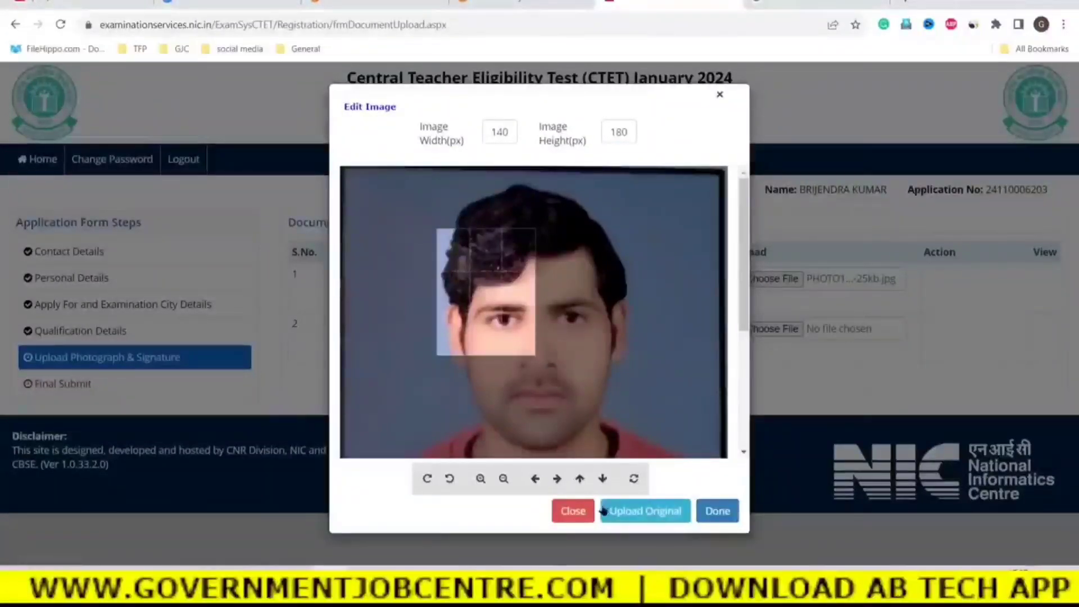
left_click(643, 510)
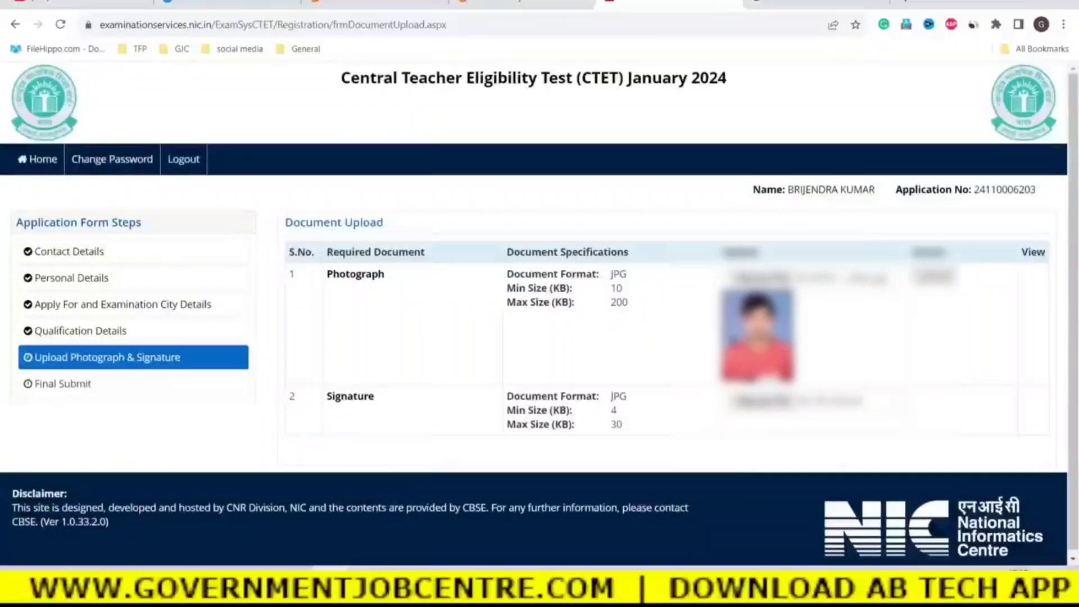
left_click(949, 283)
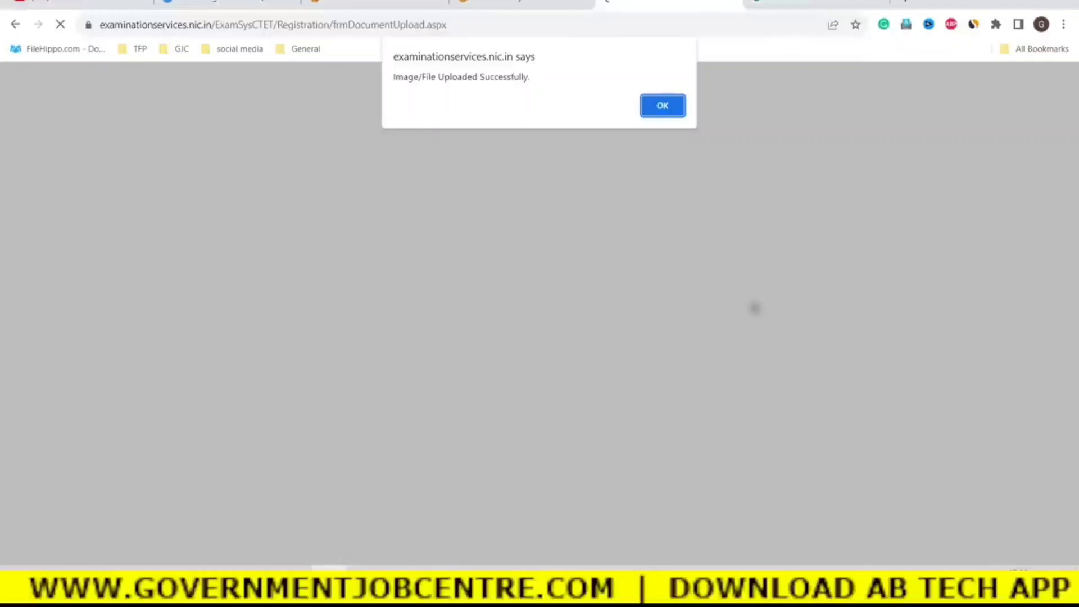
left_click(662, 107)
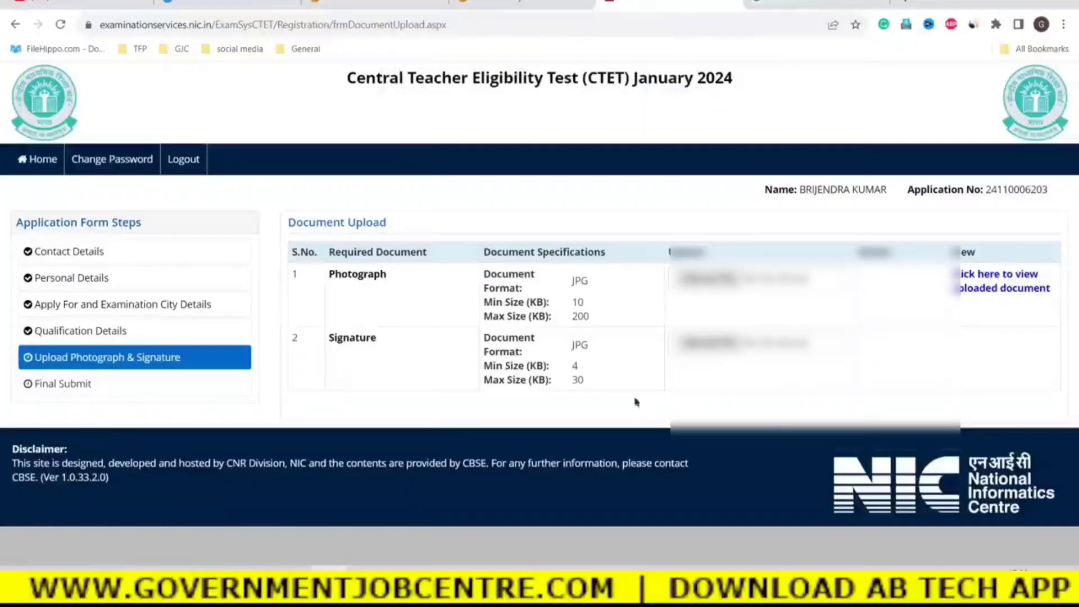
Step: Upload the signature image, enter the security pin, then save and confirm the document upload
left_click(692, 344)
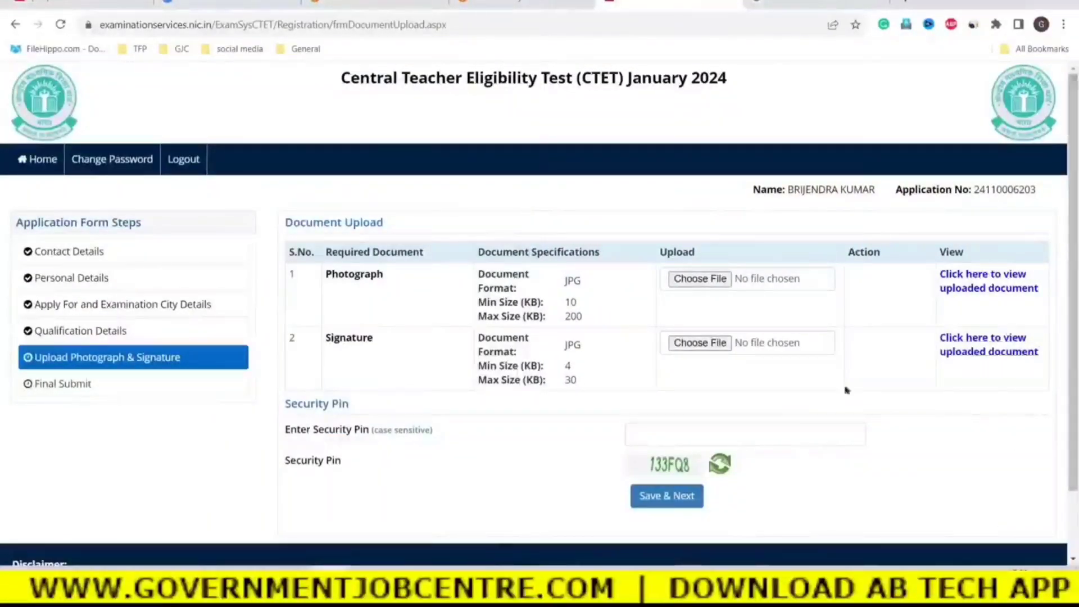
left_click(650, 438)
type("133FQ8")
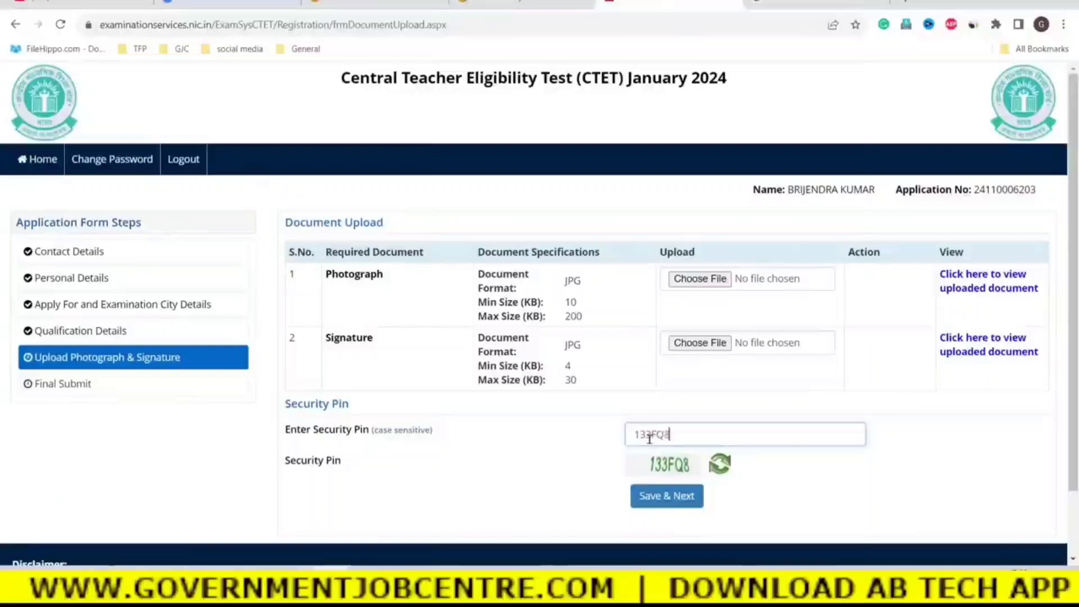
left_click(667, 494)
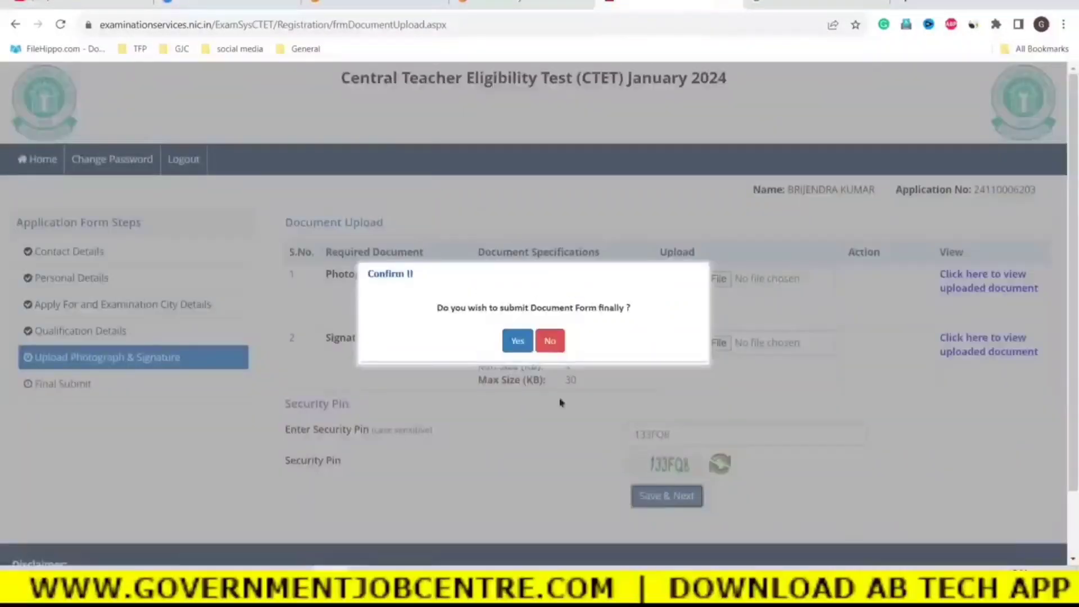
left_click(515, 347)
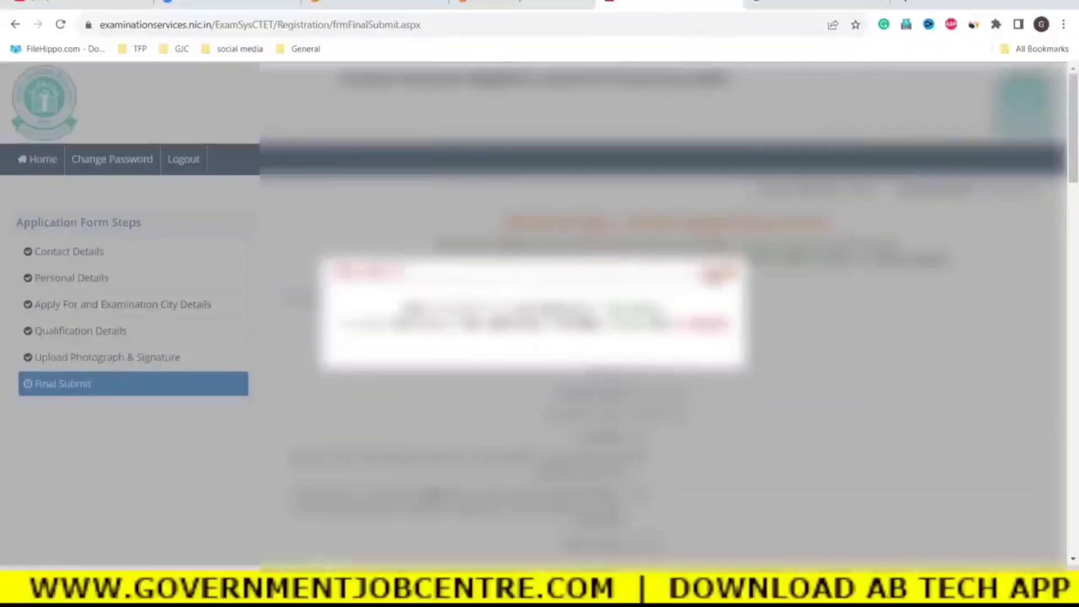
Step: Close the Final Submit popup and scroll down to the verification checklist
left_click(719, 275)
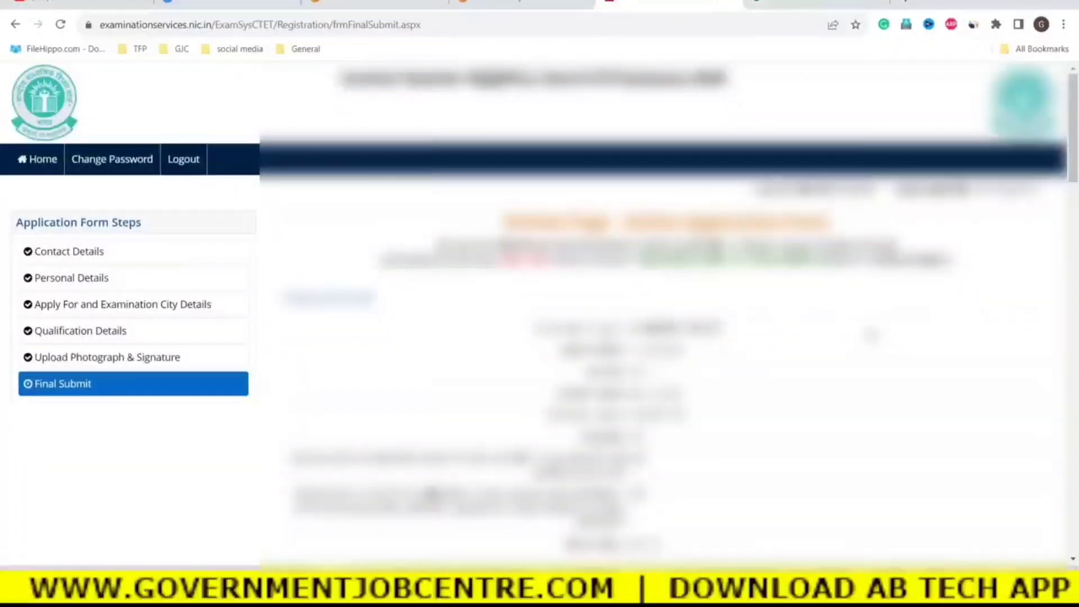
scroll(663, 315, "down", 15)
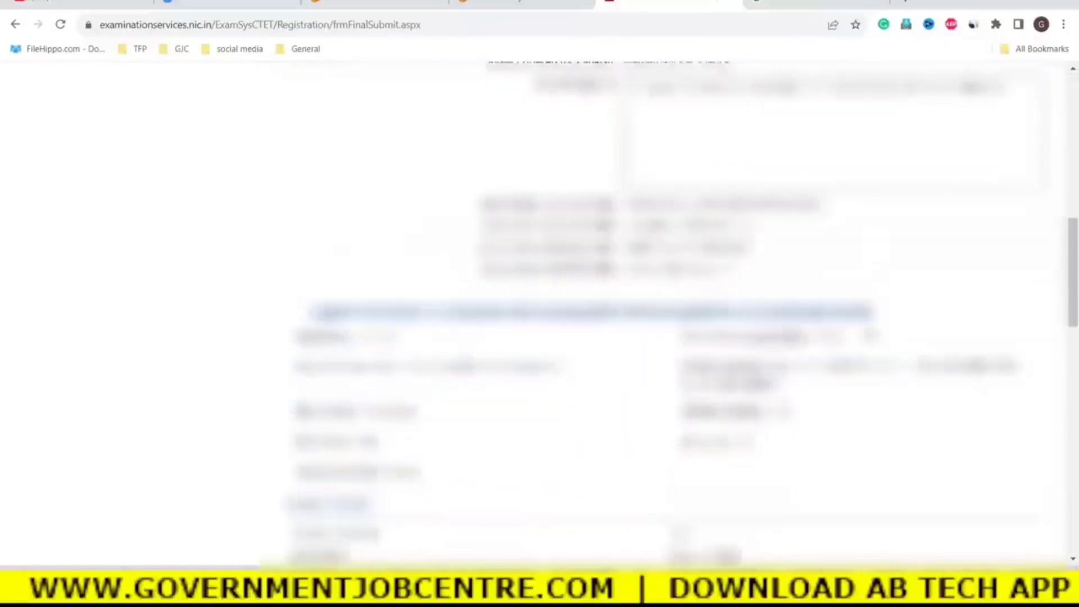
scroll(663, 315, "down", 12)
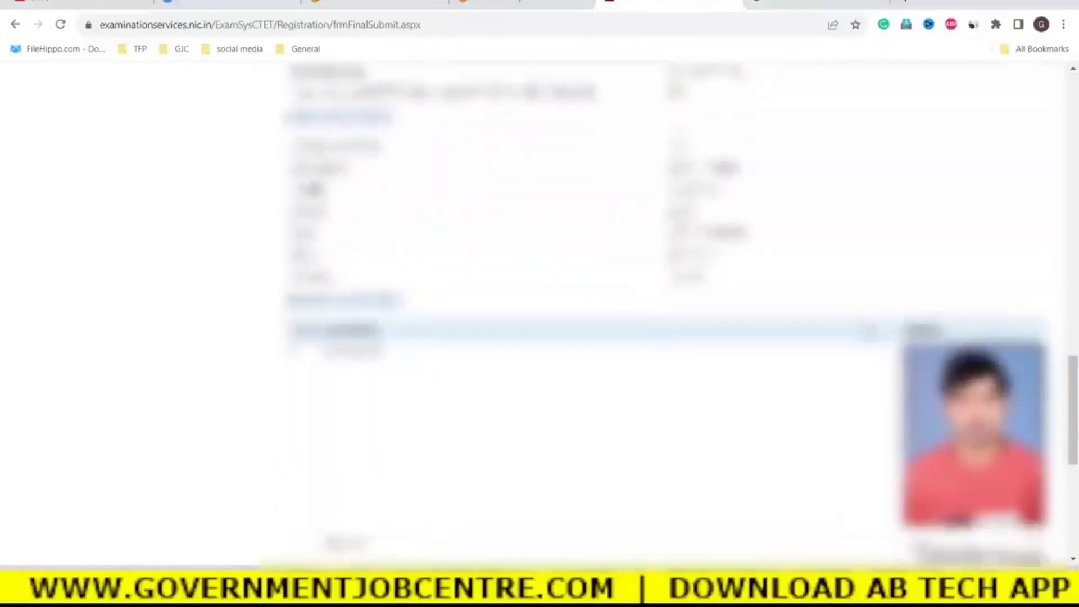
scroll(663, 315, "down", 6)
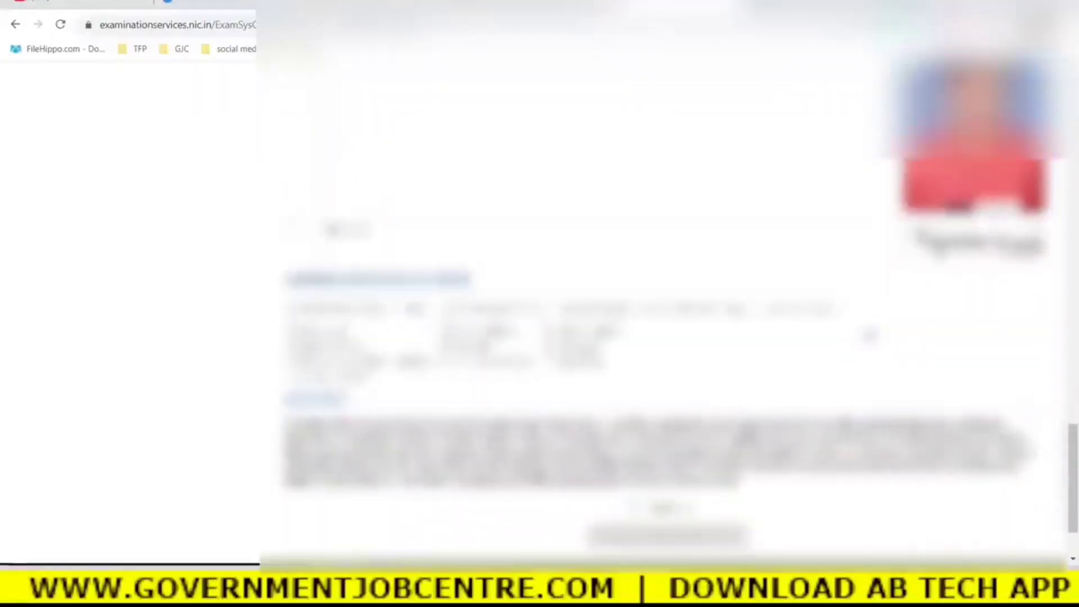
scroll(663, 315, "down", 3)
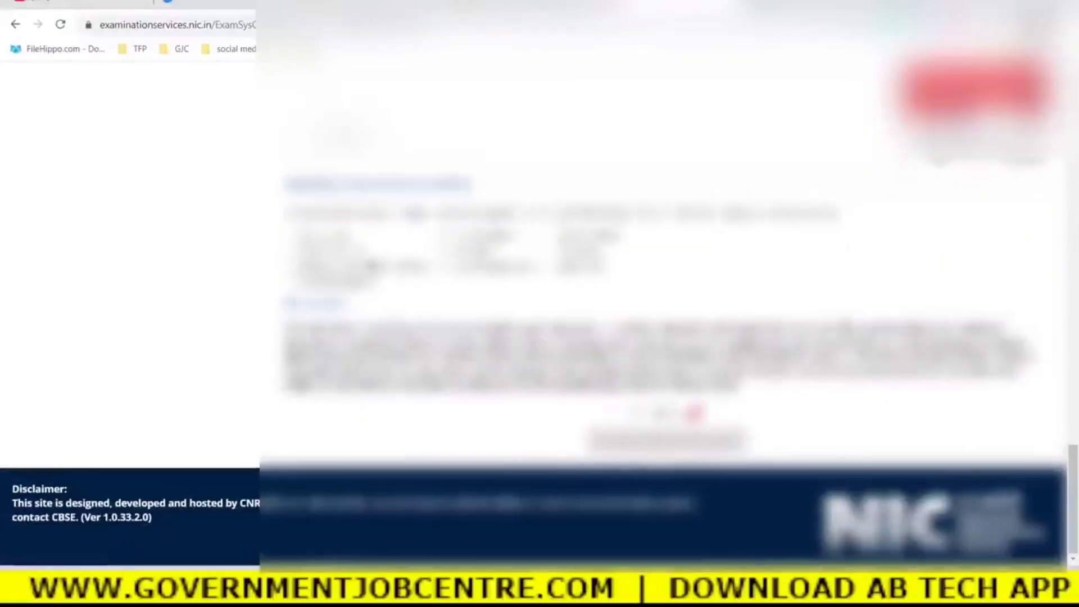
left_click_drag(290, 217, 845, 219)
left_click(646, 272)
Step: Tick Name, Father Name, Category, Gender, Date of Birth, PwD and Apply For as verified
left_click(293, 236)
left_click(446, 236)
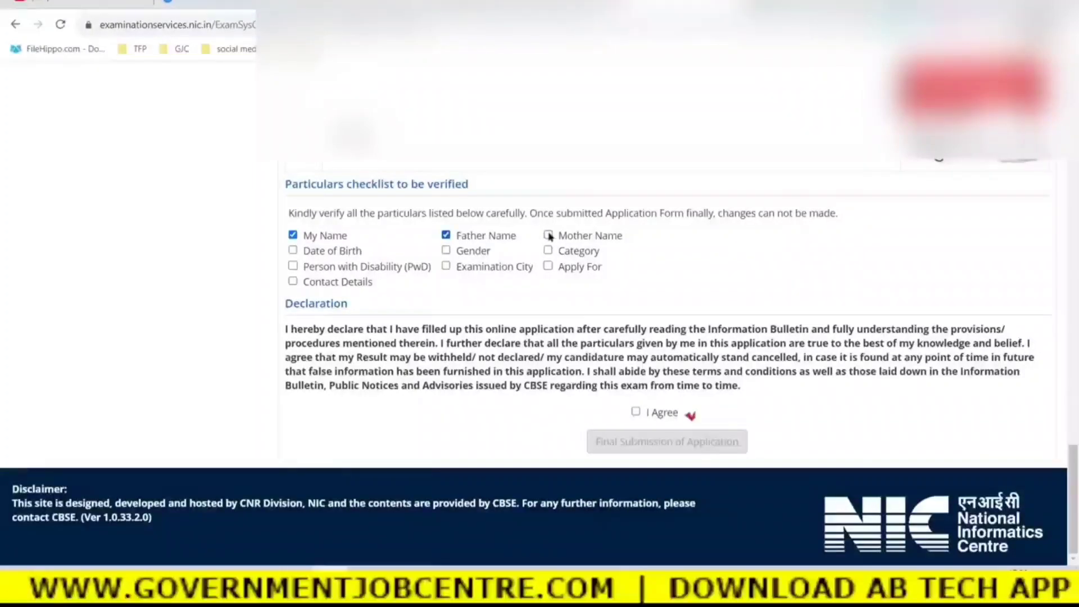
left_click(549, 250)
left_click(447, 250)
left_click(294, 252)
left_click(293, 266)
left_click(548, 266)
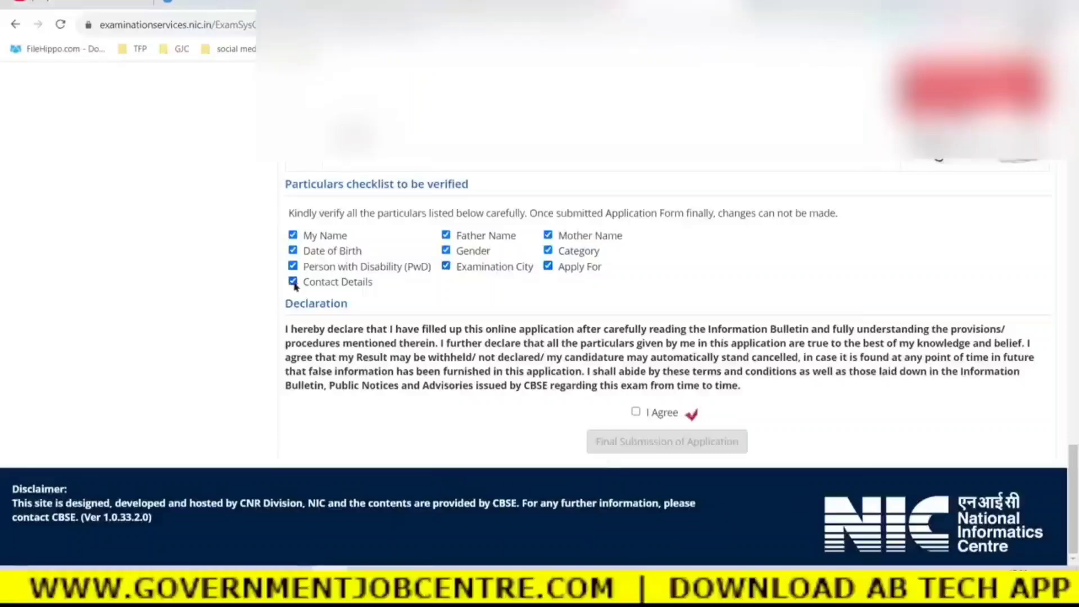
Step: Accept the declaration and confirm the final submission of the application
left_click(637, 412)
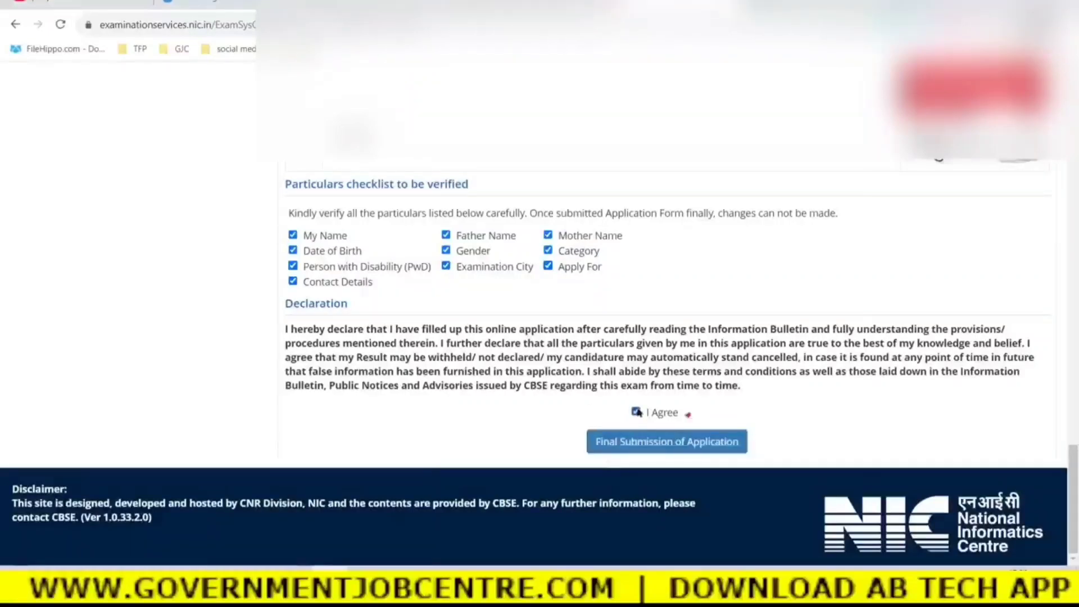
left_click(644, 445)
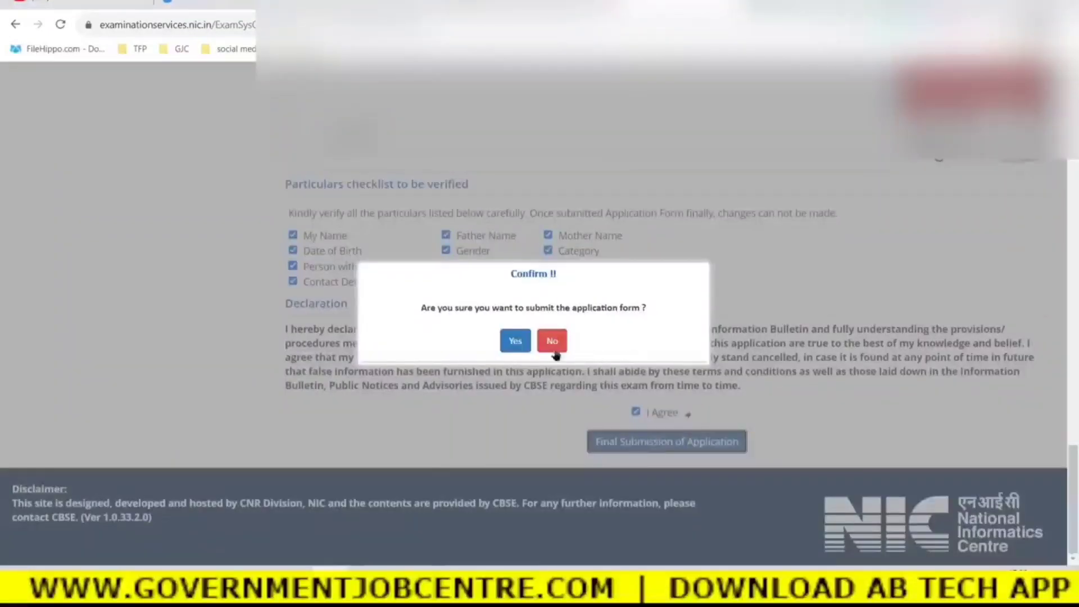
left_click(516, 342)
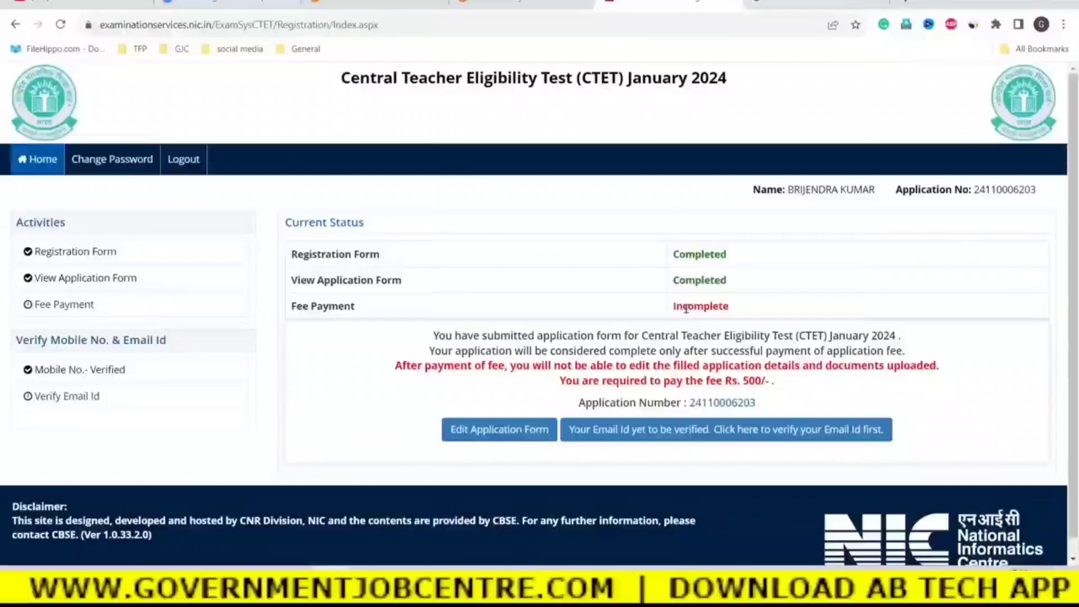
left_click_drag(675, 308, 729, 306)
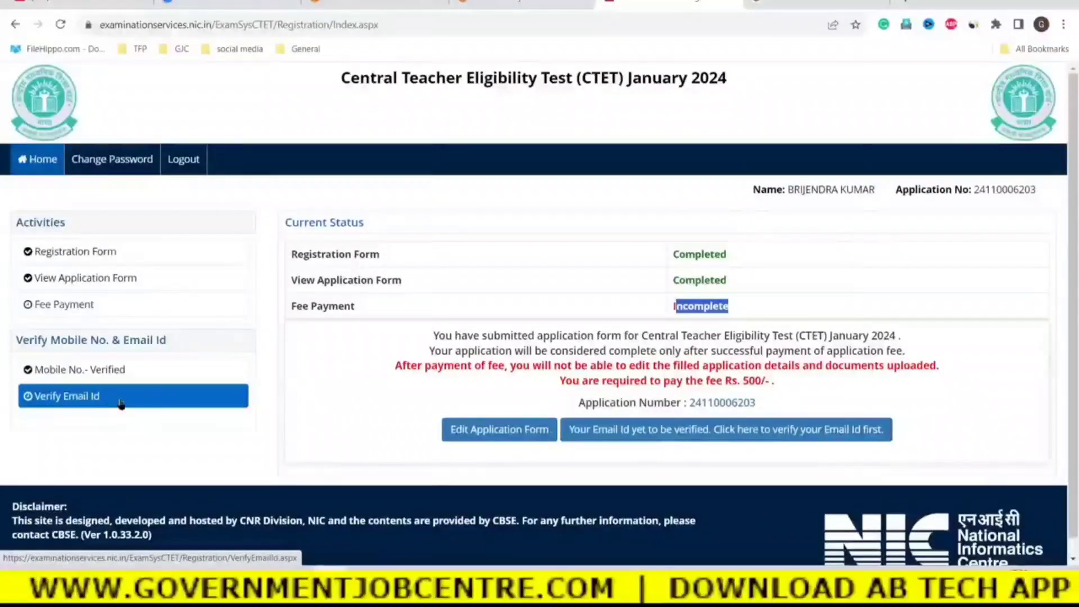
Step: Request an email-verification OTP by submitting the security pin
left_click(618, 436)
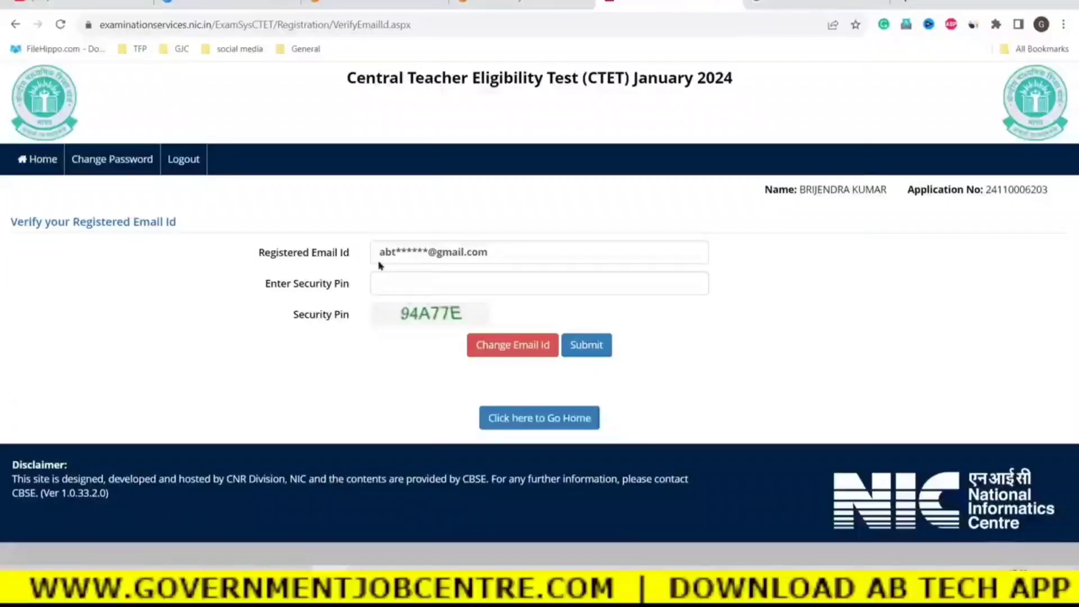
left_click(387, 283)
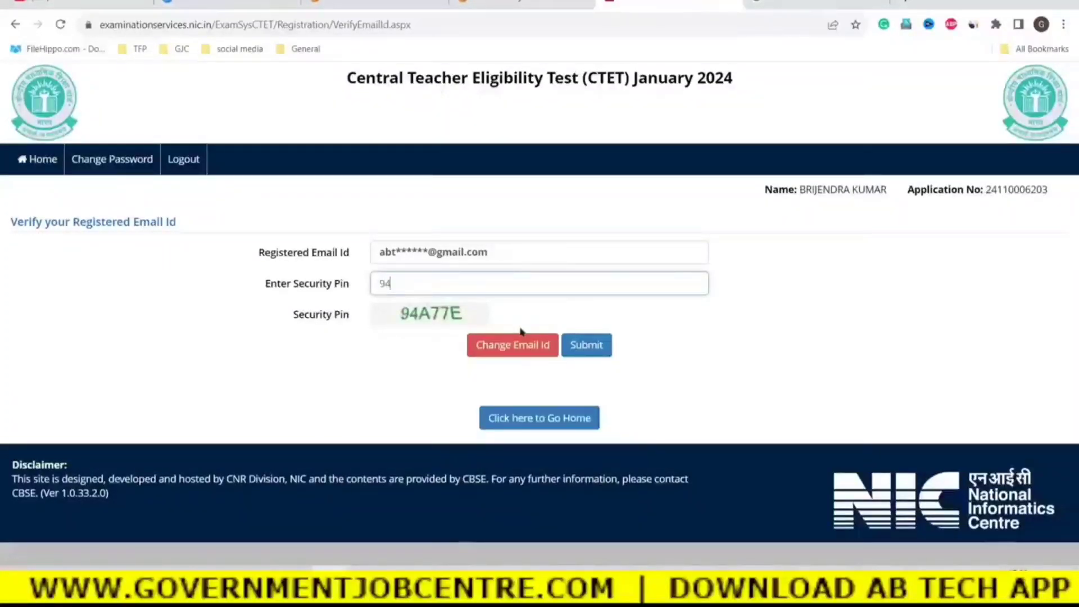
type("94A77E")
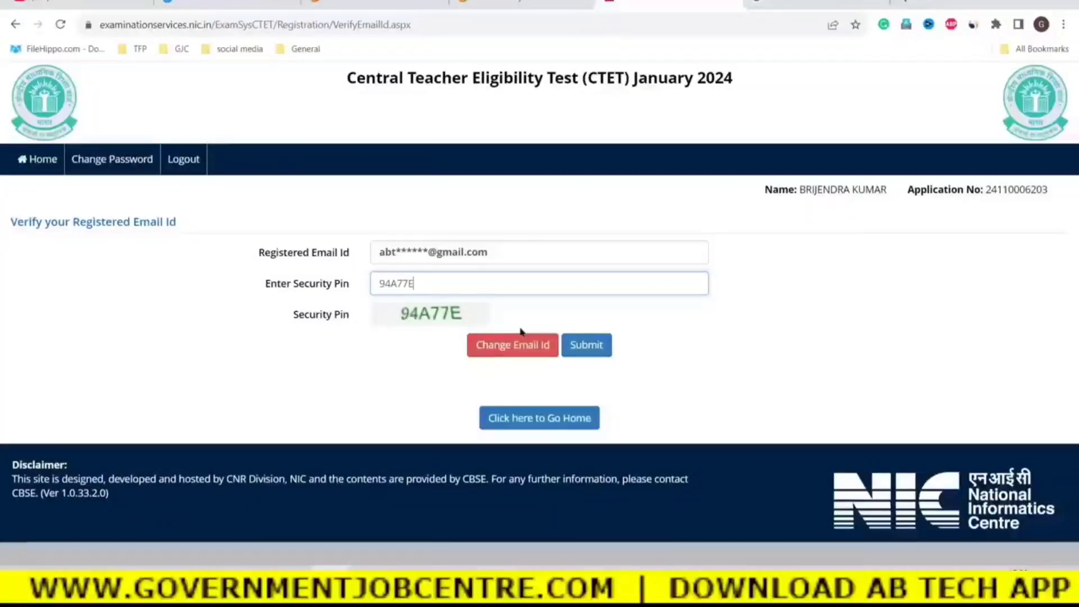
left_click(588, 352)
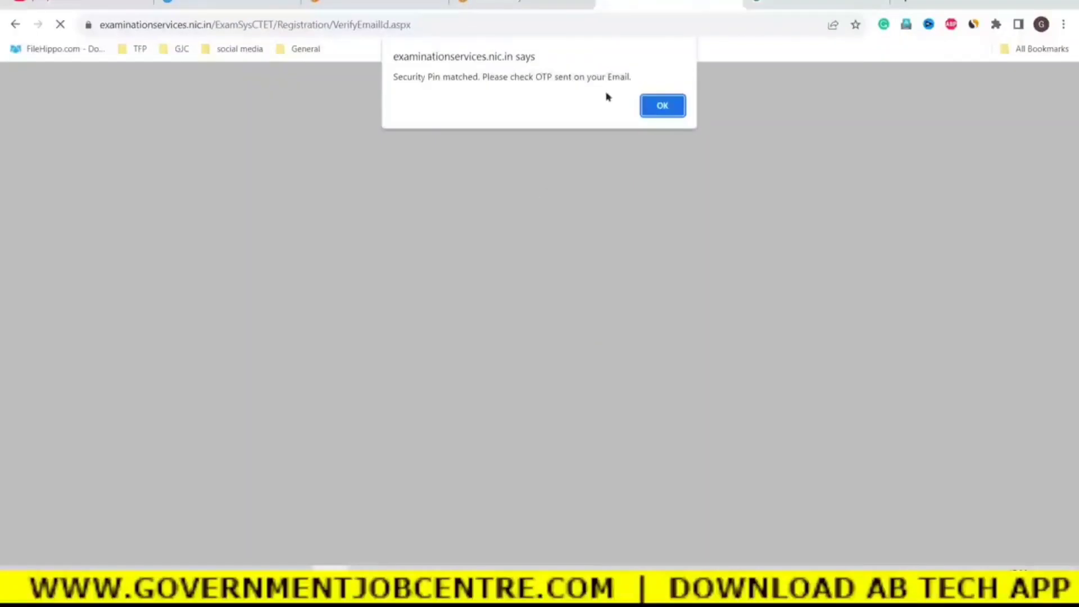
left_click(668, 110)
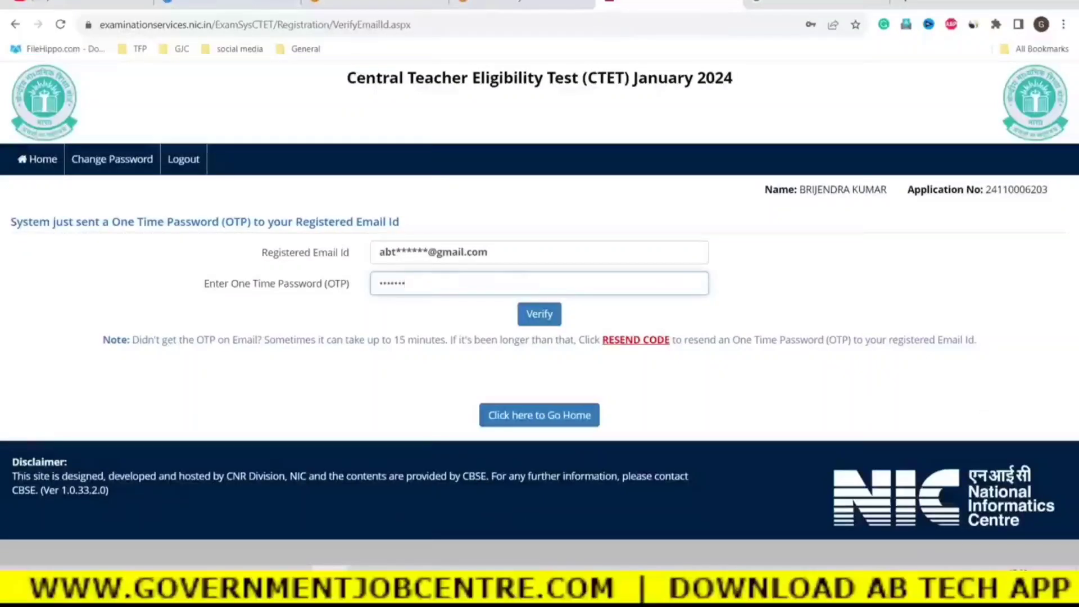
Step: Submit the emailed OTP for verification, then go to the governmentjobcentre.com tab
left_click_drag(321, 340, 449, 343)
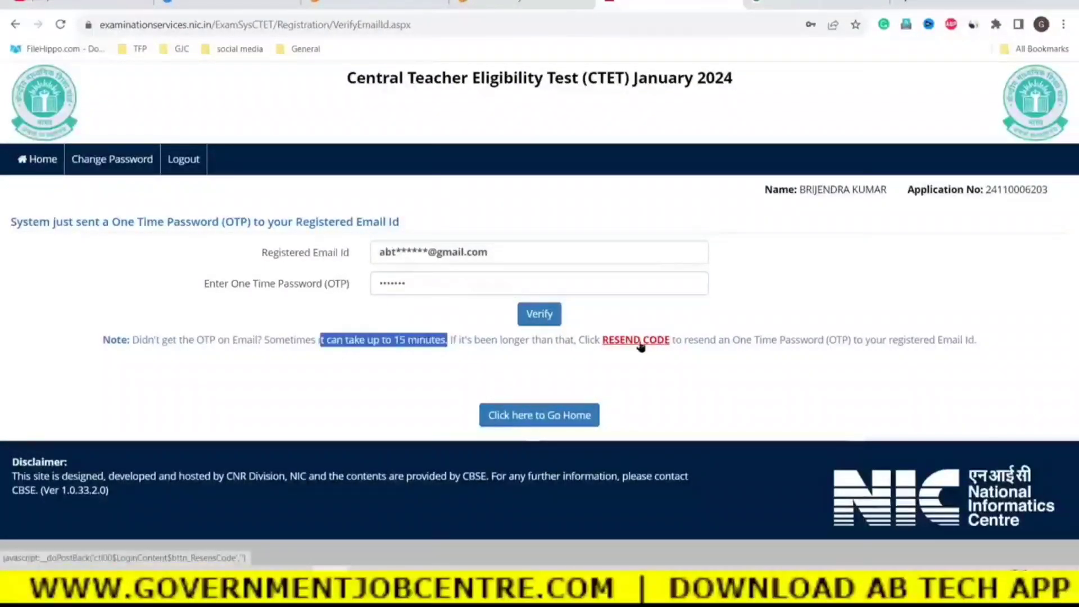
left_click(532, 320)
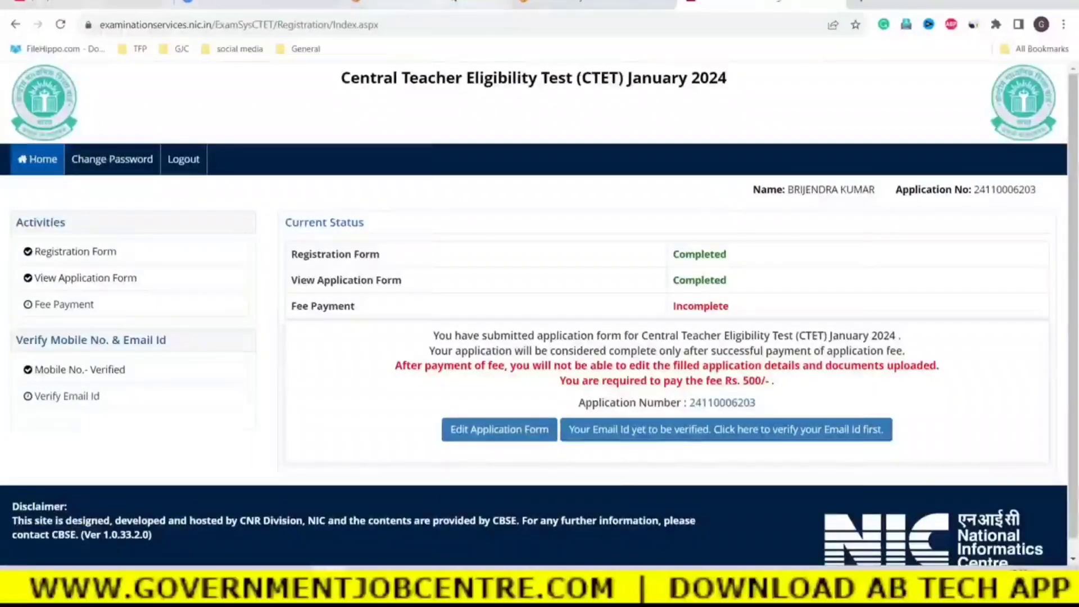
left_click(427, 3)
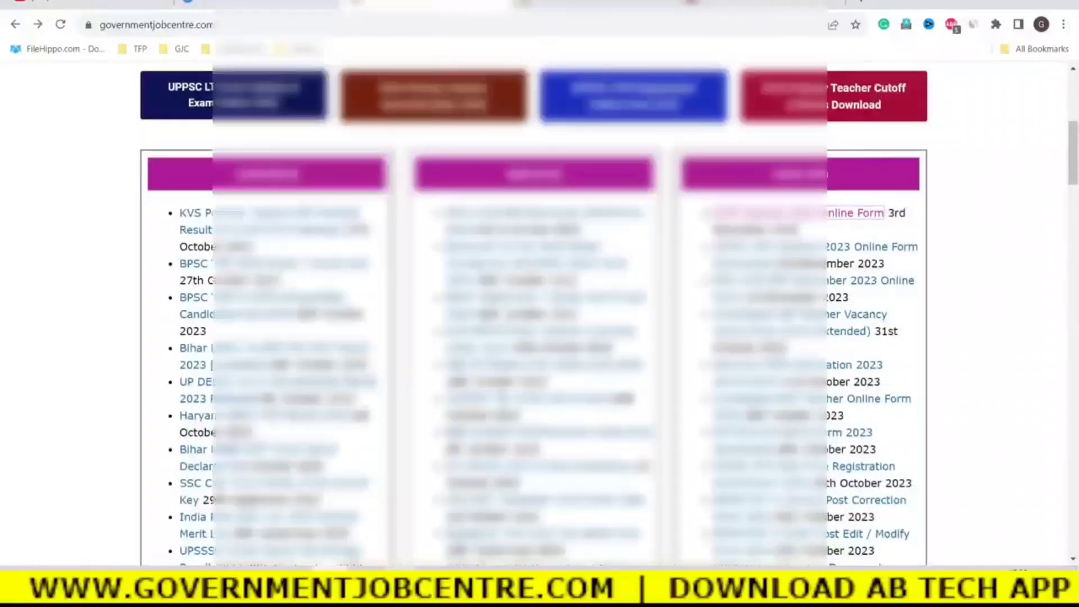